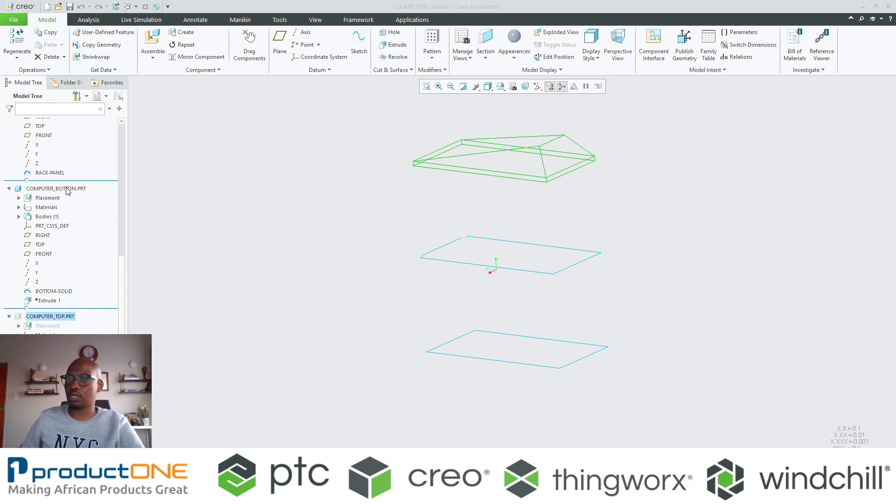
Activate MAIN_WRAP.PRT within the computer assembly for editing.
scroll(100, 284, "up", 5)
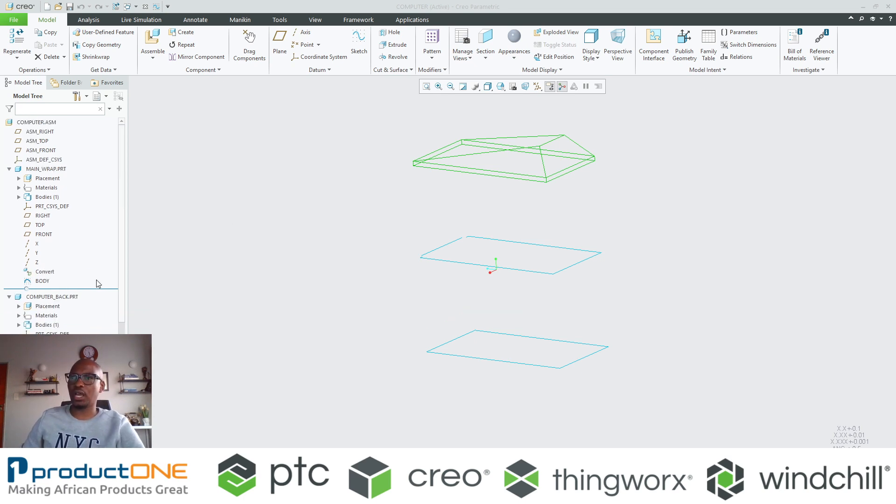
left_click(48, 170)
left_click(64, 126)
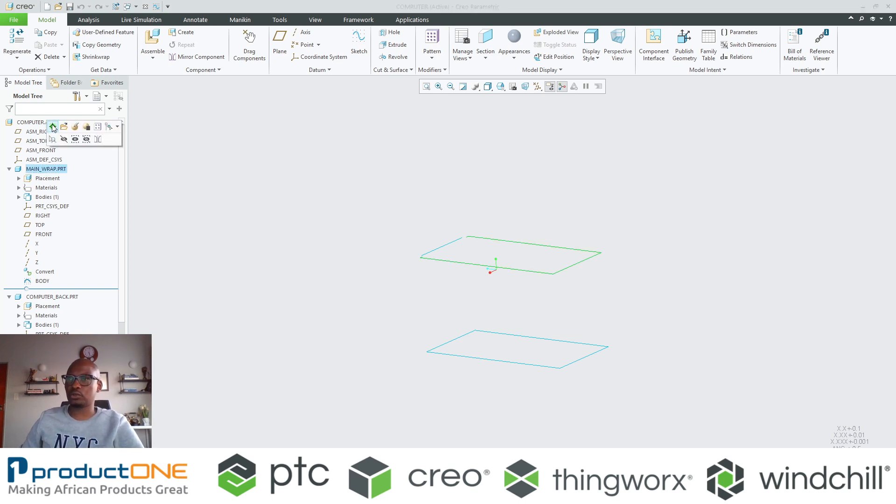
Extrude the BODY sketch symmetrically to a depth of 615 as the first sheet metal wall of the wrap.
left_click(42, 282)
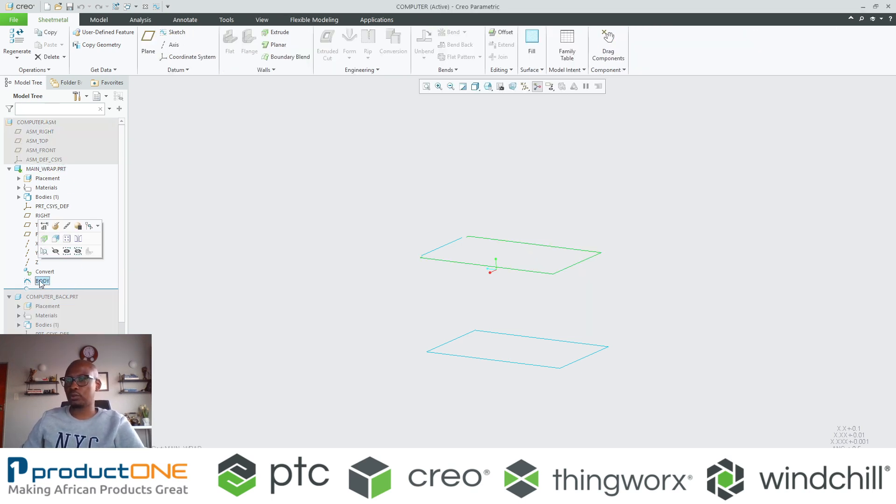
left_click(277, 32)
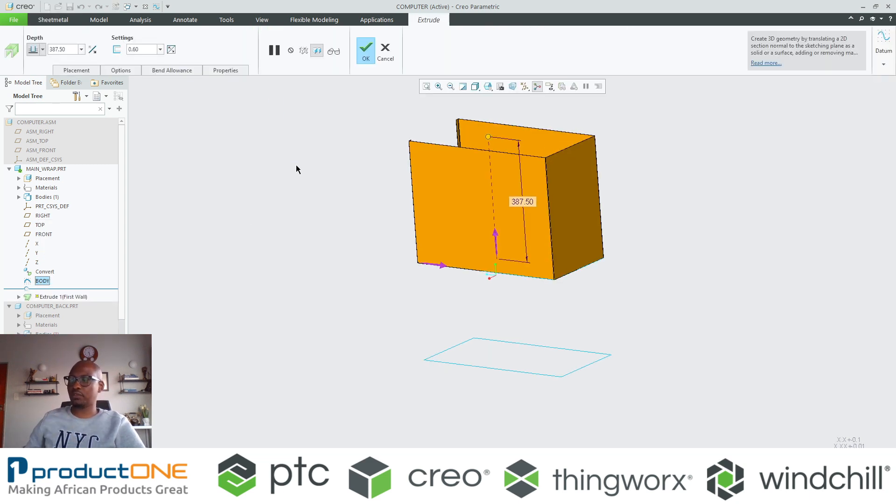
right_click(488, 136)
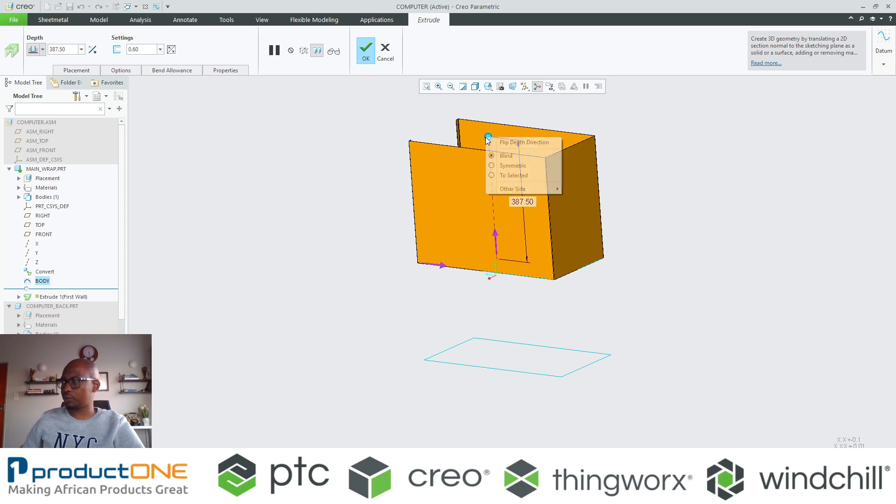
left_click(513, 166)
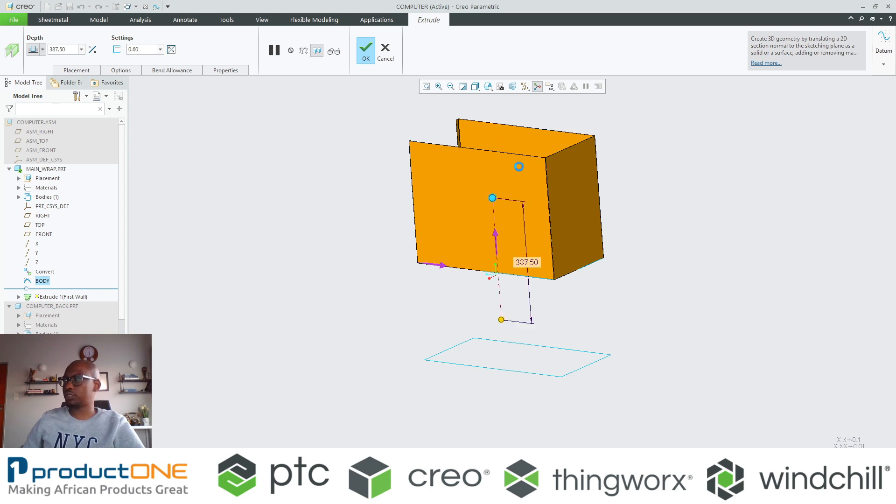
double_click(529, 261)
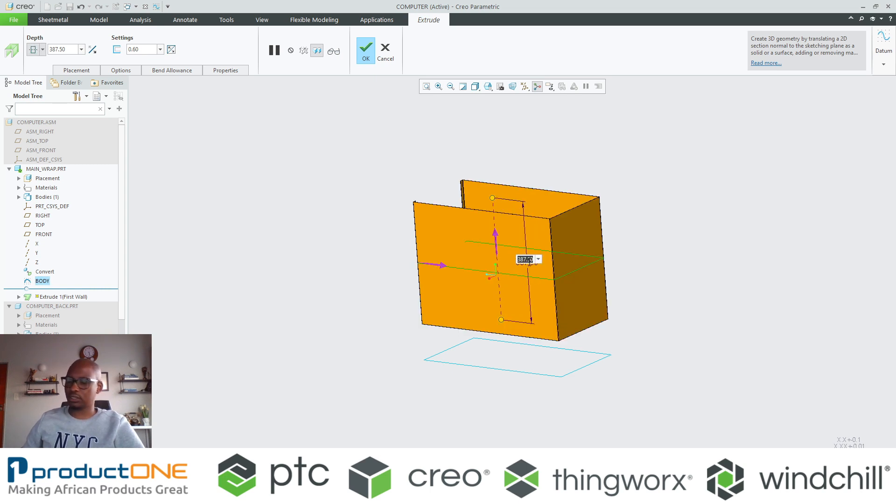
type("61")
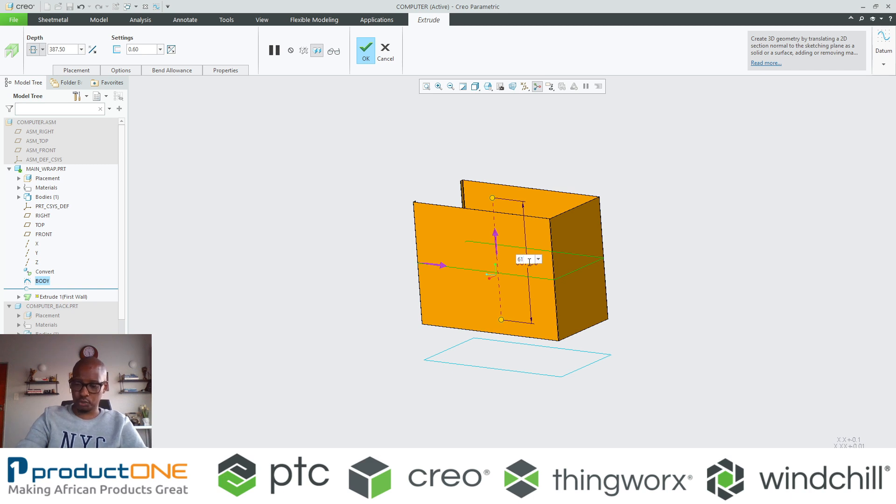
type("5")
key("Return")
scroll(466, 148, "down", 3)
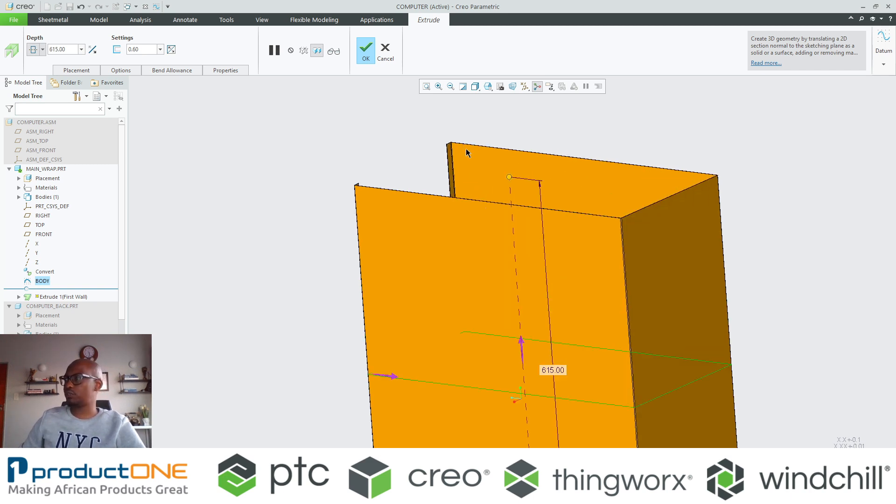
scroll(466, 148, "down", 3)
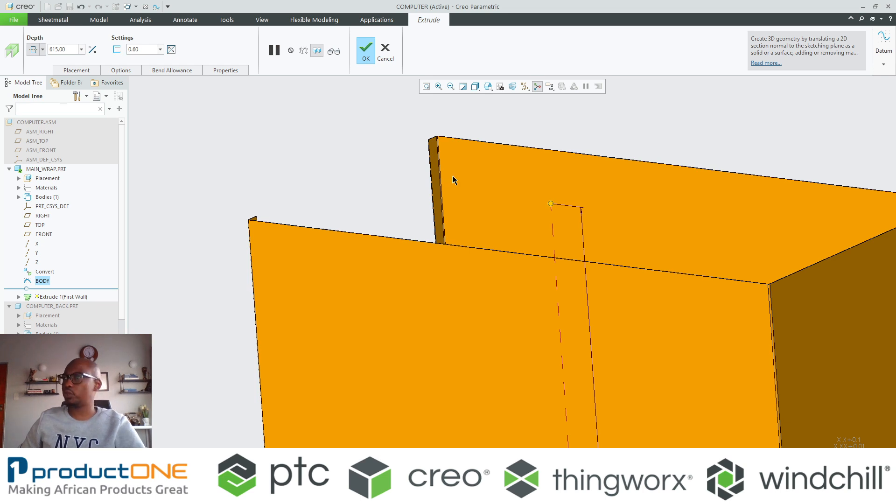
scroll(453, 180, "up", 5)
left_click(366, 49)
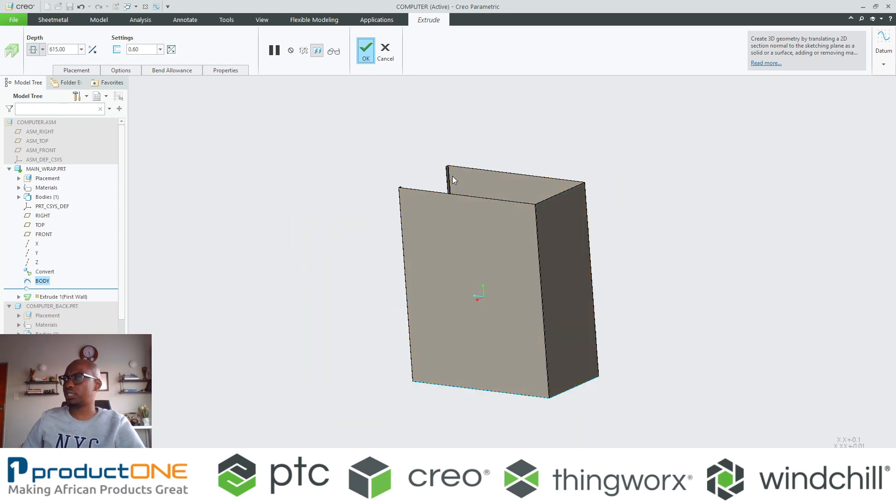
left_click(364, 166)
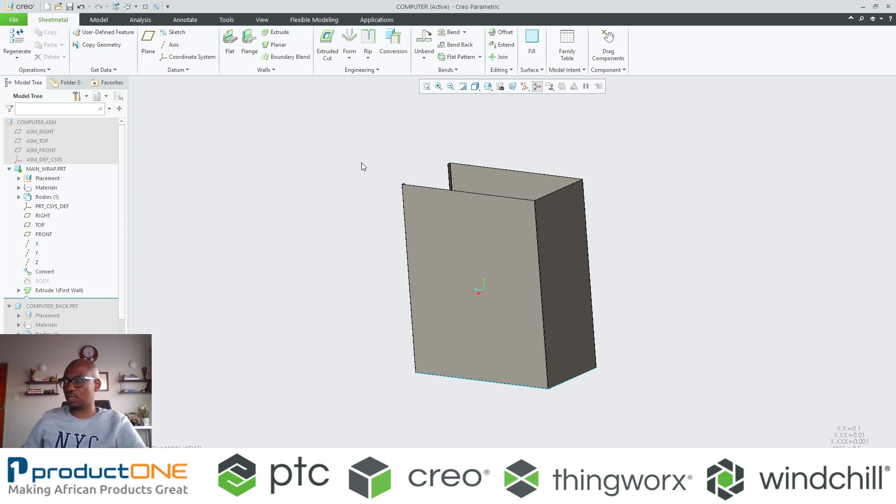
Inspect the wrap's open back and activate COMPUTER_BACK.PRT for editing.
scroll(404, 177, "down", 4)
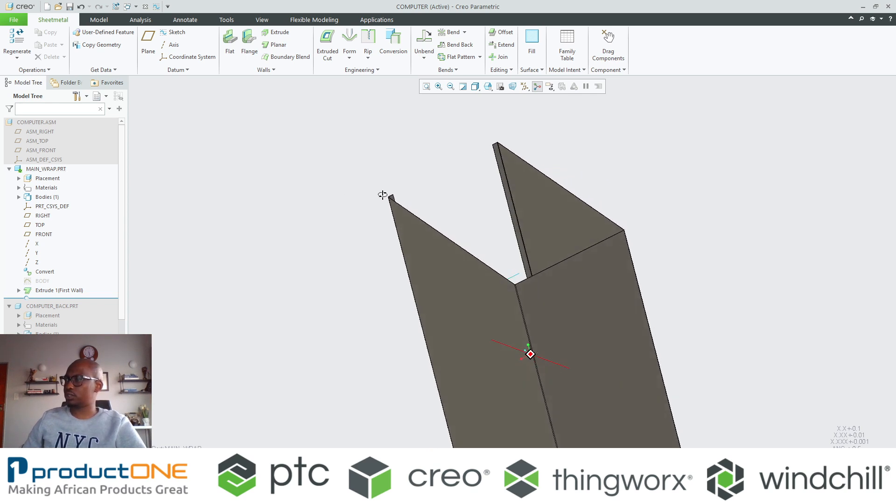
scroll(388, 192, "up", 2)
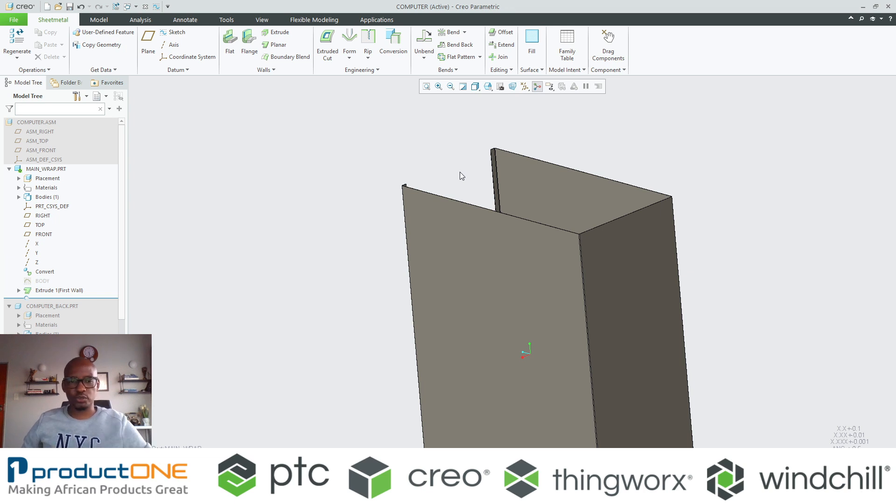
mouse_move(468, 178)
middle_mouse_down()
mouse_move(472, 169)
mouse_move(412, 143)
mouse_move(465, 180)
middle_mouse_up()
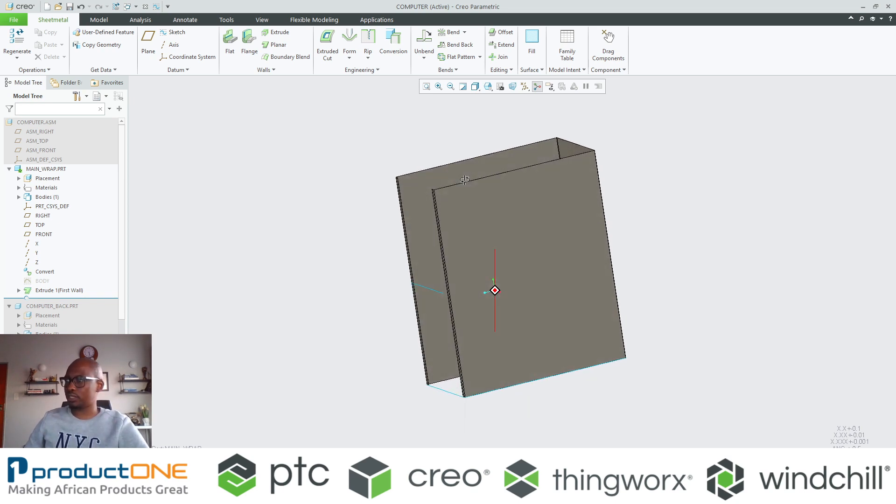
left_click(427, 288)
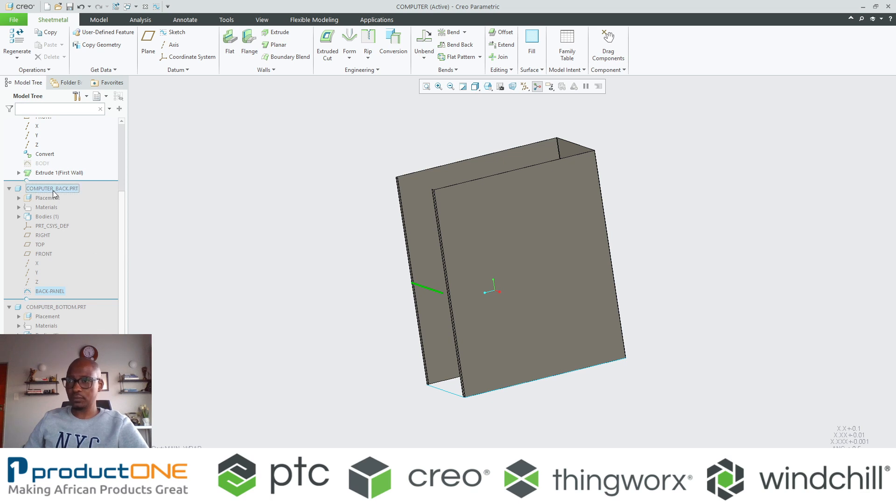
left_click(49, 154)
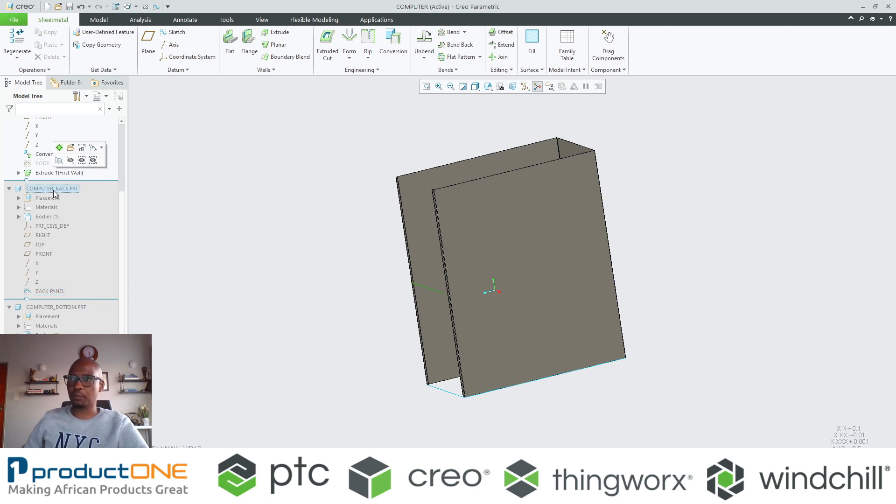
left_click(58, 148)
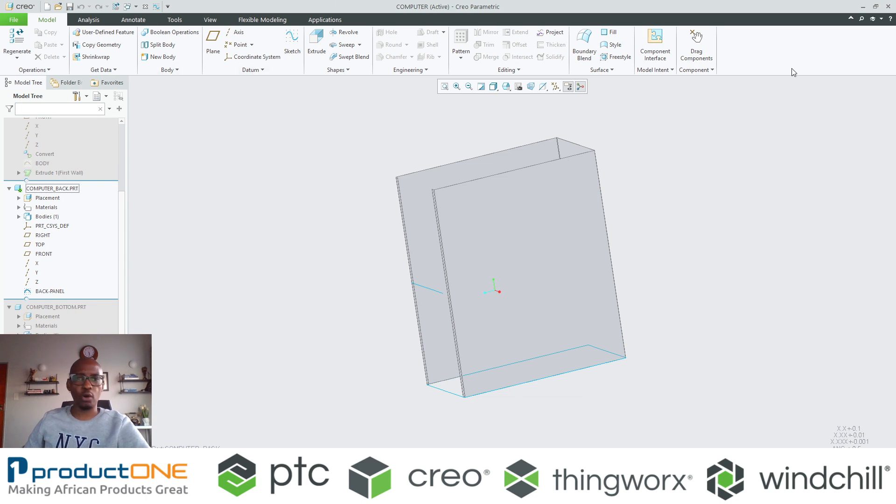
Convert the computer back part to sheet metal.
left_click(33, 70)
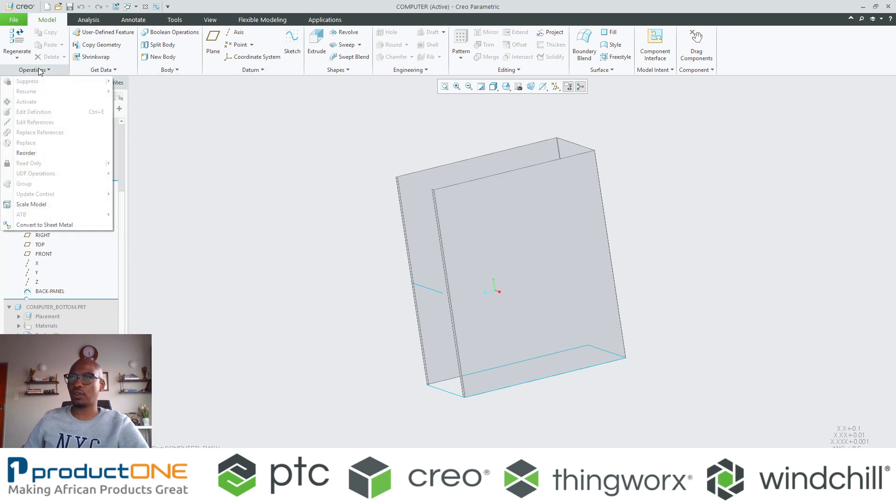
left_click(33, 225)
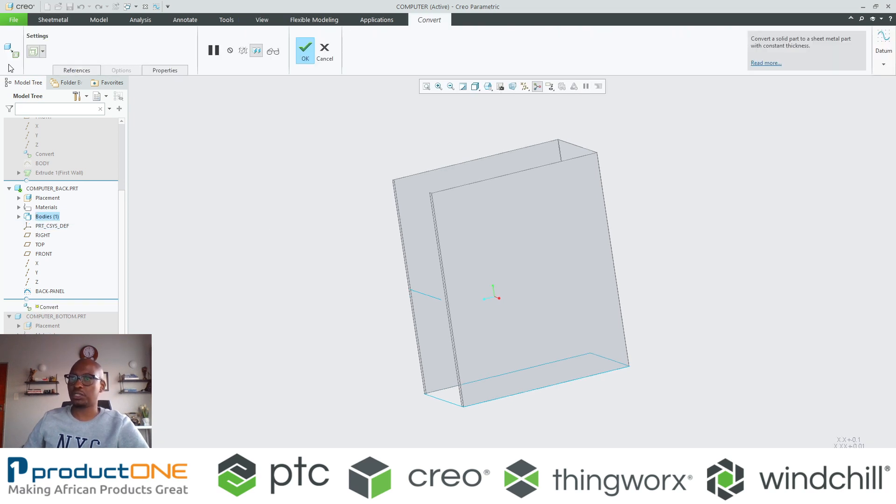
left_click(304, 49)
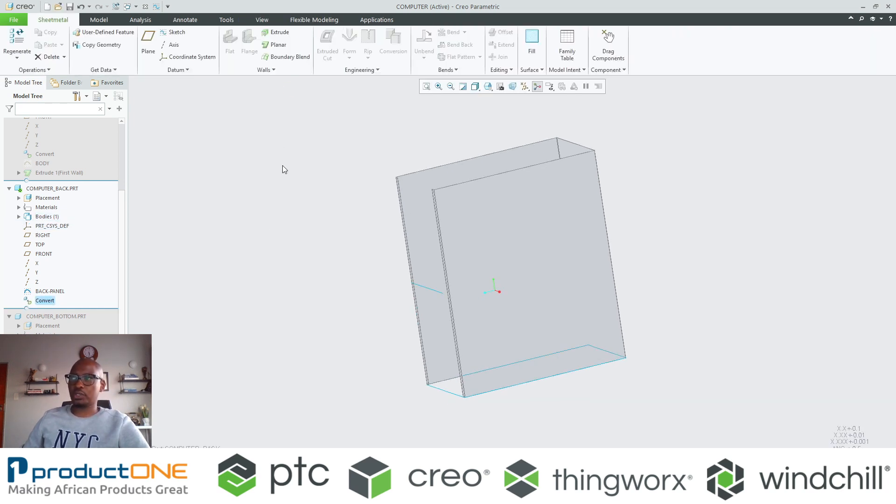
Extrude the BACK-PANEL sketch symmetrically to a depth of 580 as the back part's first wall.
left_click(429, 291)
left_click(276, 32)
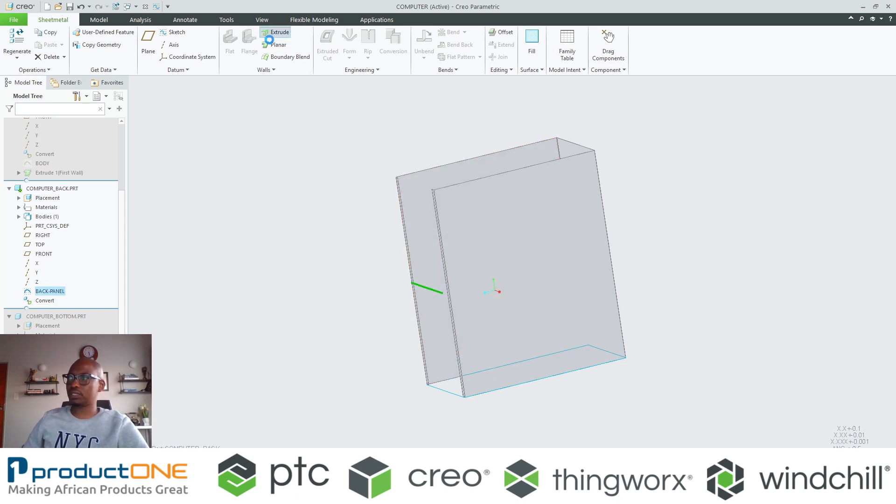
double_click(475, 213)
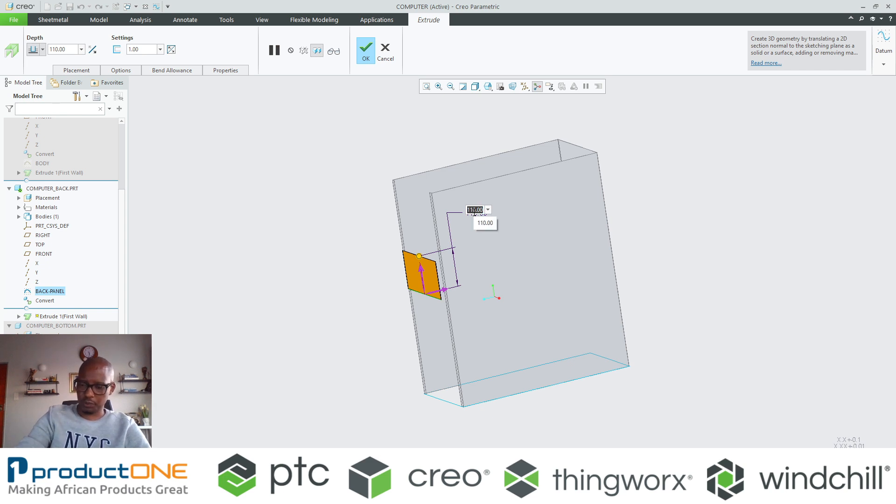
type("580")
key("Return")
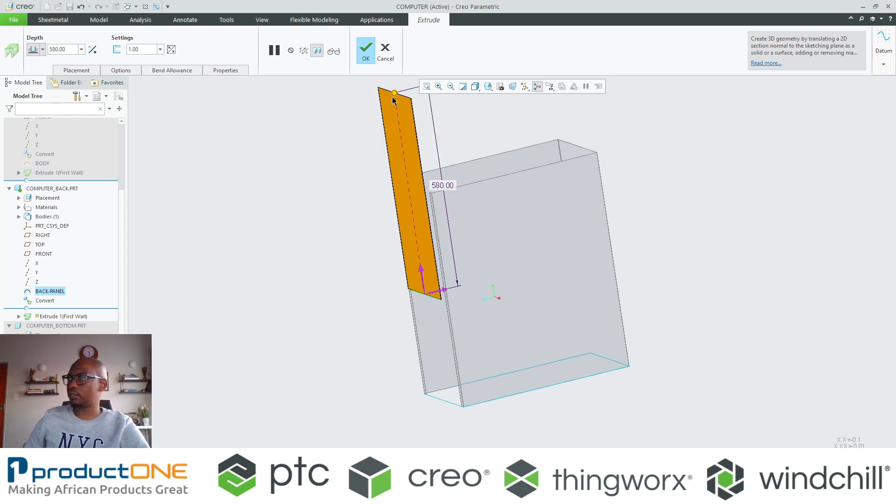
right_click(394, 96)
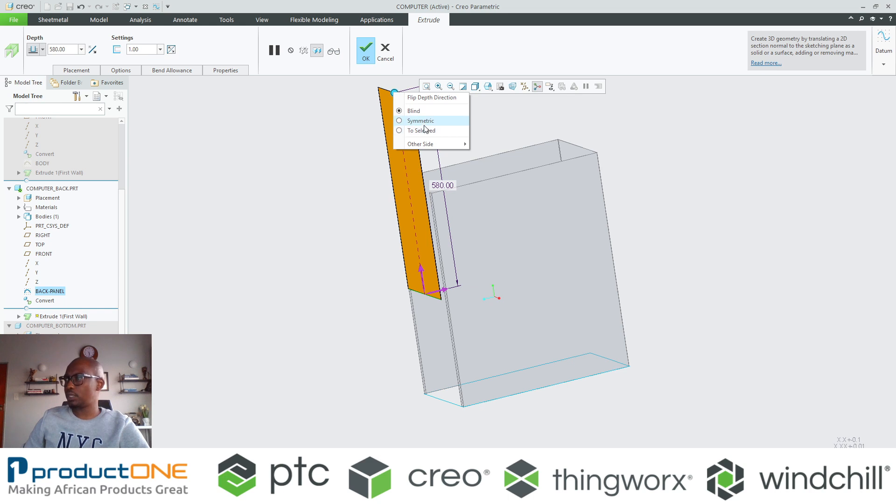
left_click(419, 123)
mouse_move(399, 194)
middle_mouse_down()
mouse_move(436, 185)
mouse_move(361, 193)
middle_mouse_up()
middle_click(353, 186)
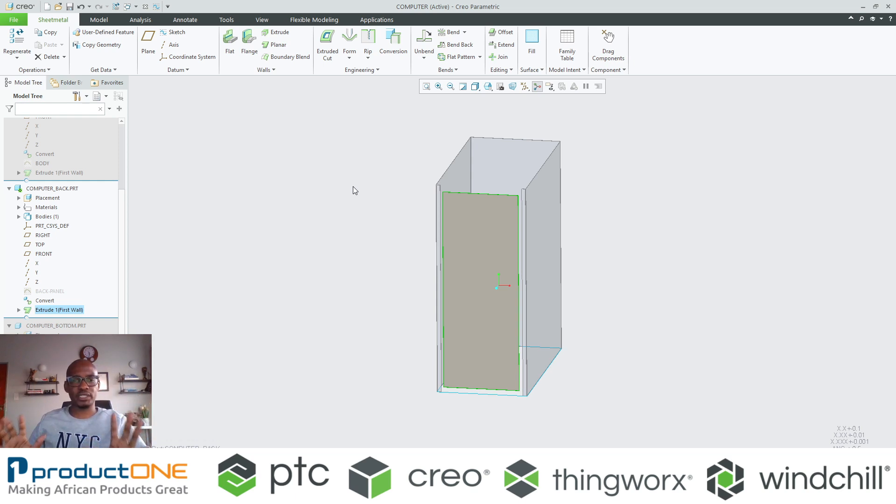
Start a Flange on the back panel and select the loop of all four outer edges as its placement.
scroll(534, 223, "up", 5)
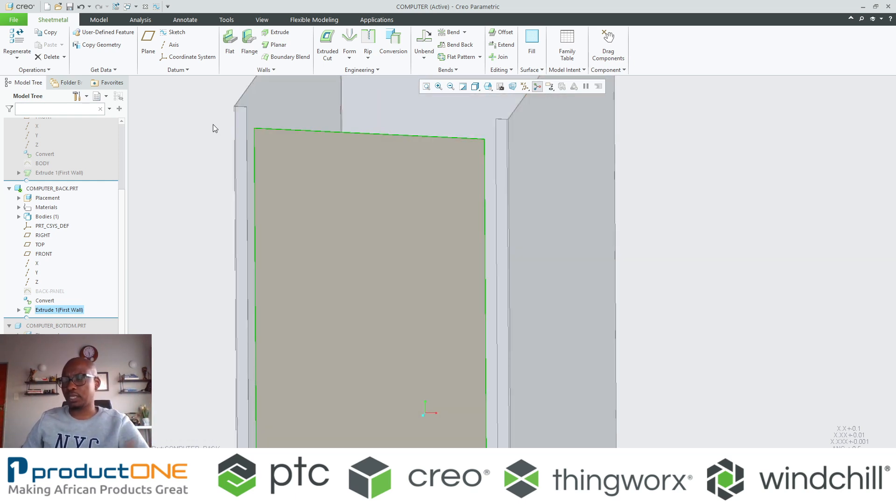
left_click(243, 36)
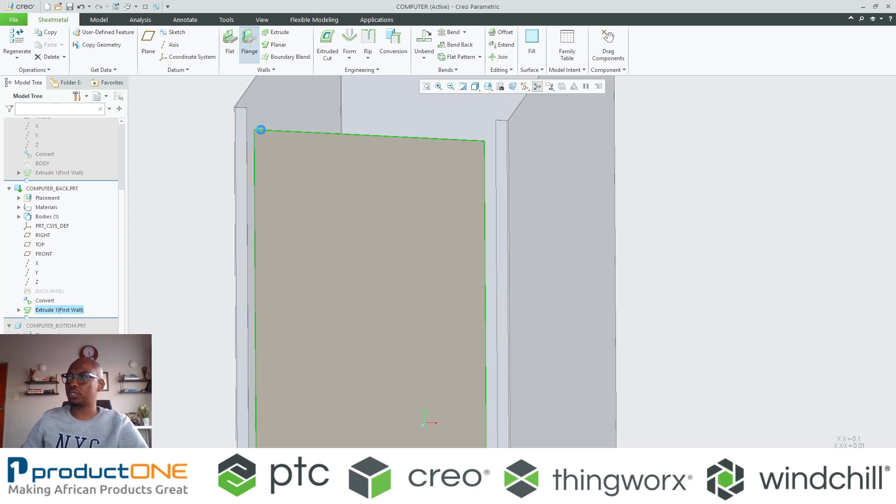
scroll(262, 133, "up", 1)
left_click(261, 132)
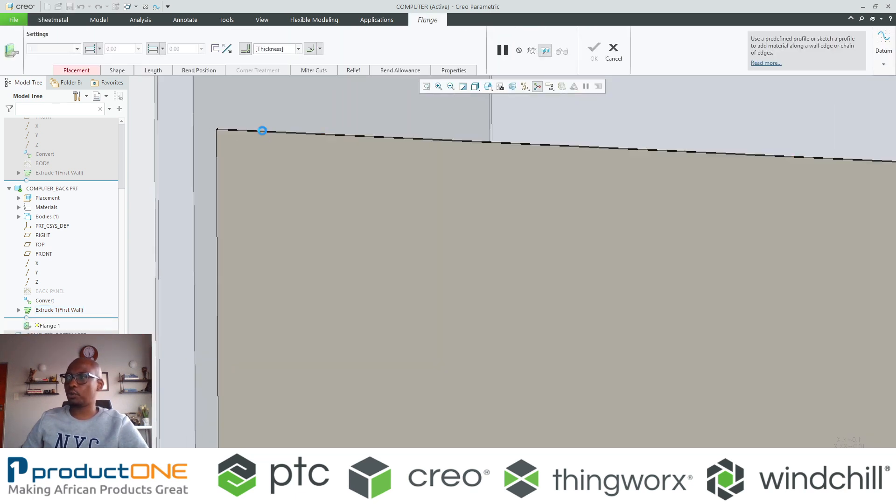
scroll(268, 151, "down", 5)
middle_click_drag(268, 153, 275, 216)
left_click(279, 175, "shift")
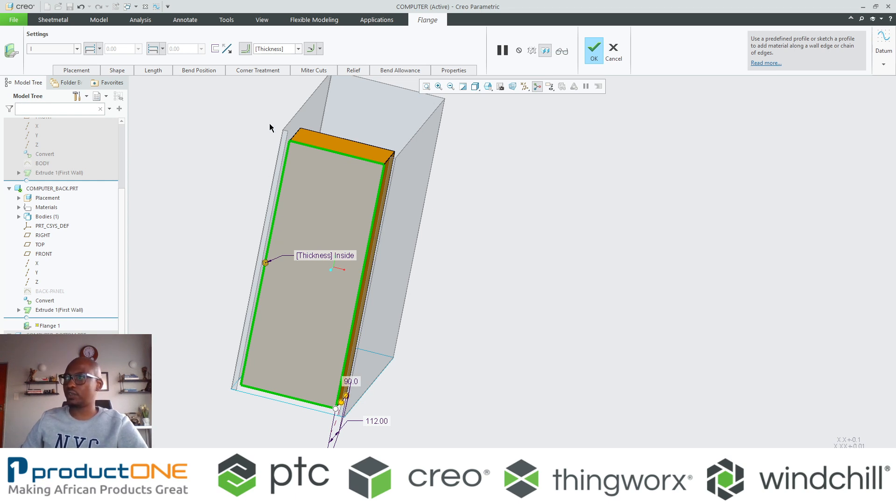
Open the flange's shape sketch with End of wall as the sketch plane and orient the view parallel to it.
left_click(117, 70)
left_click(126, 100)
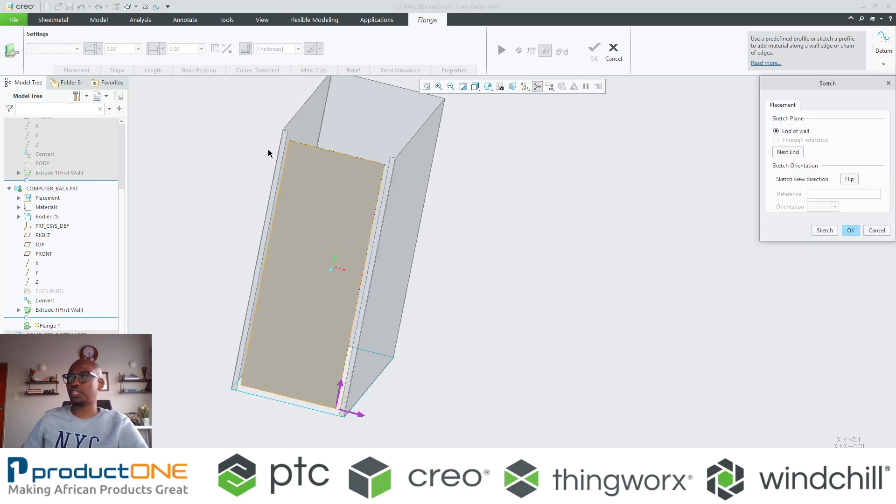
left_click(822, 231)
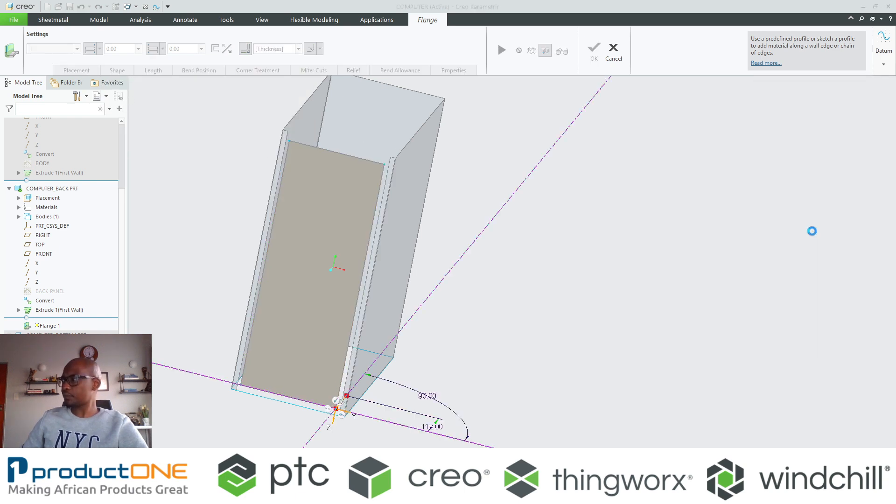
left_click(531, 87)
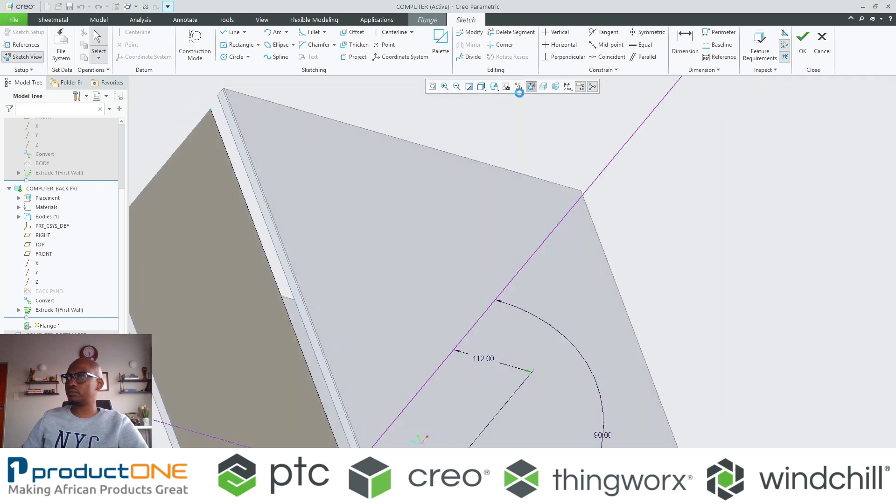
Delete the default profile lines from the flange's shape sketch.
scroll(298, 257, "up", 8)
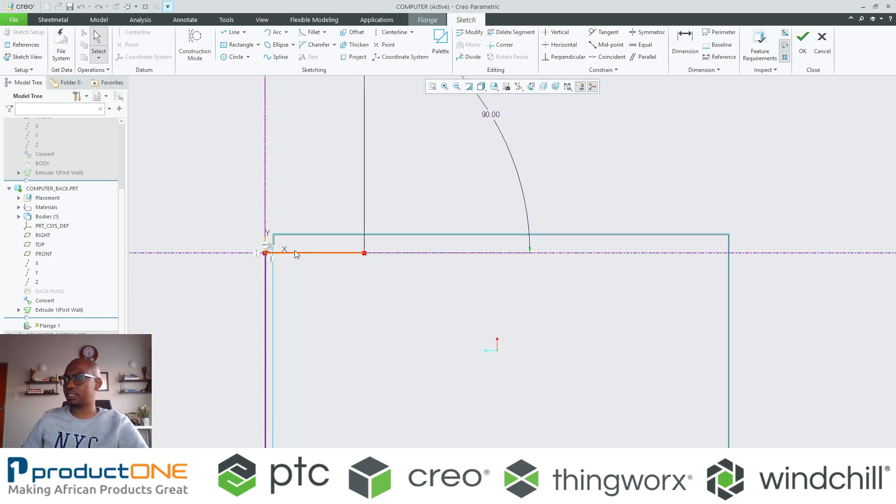
left_click(301, 259)
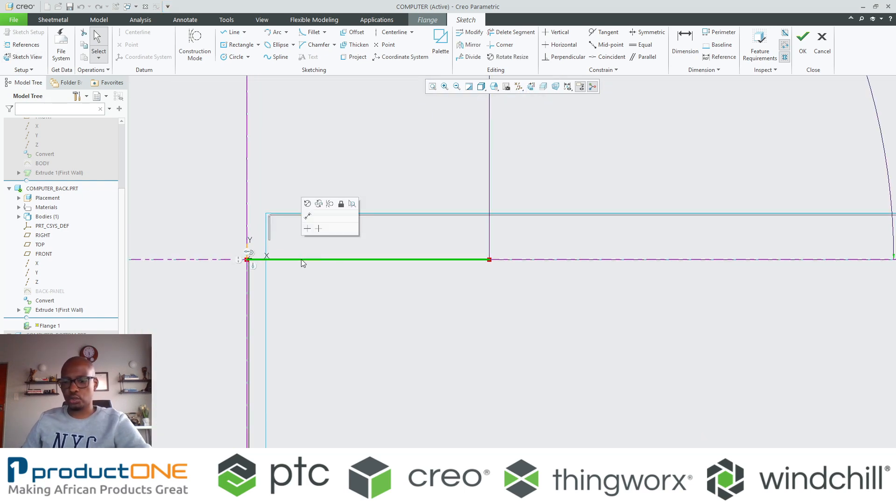
key("Delete")
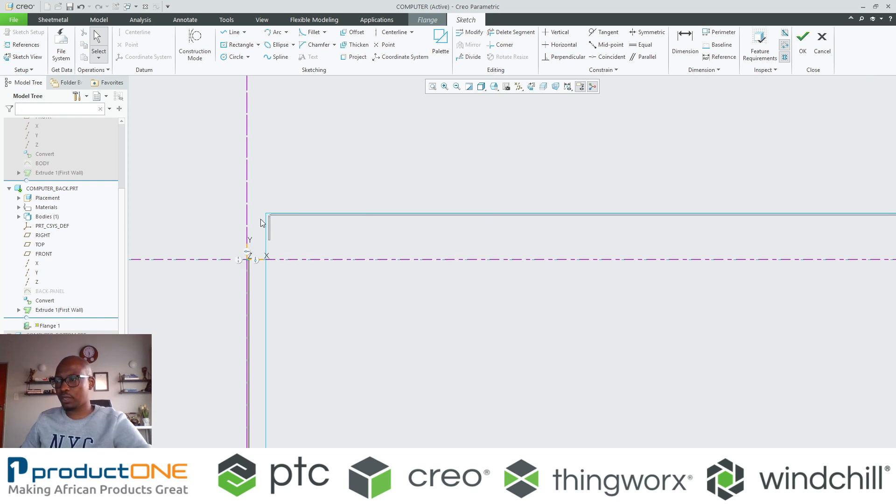
Sketch a two-segment line chain from the origin: a diagonal at about 52° reaching 6.8 sideways, continued by a vertical line about 11.4 long.
right_click(274, 197)
left_click(296, 214)
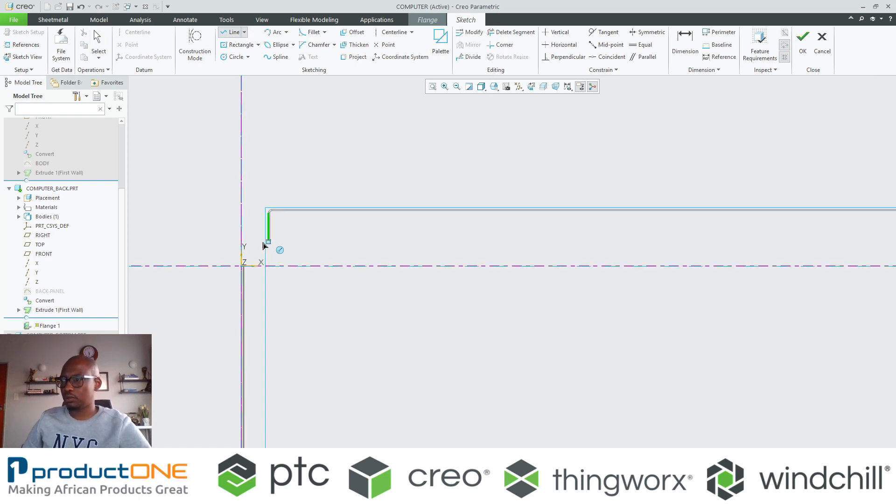
scroll(254, 250, "up", 2)
left_click(246, 266)
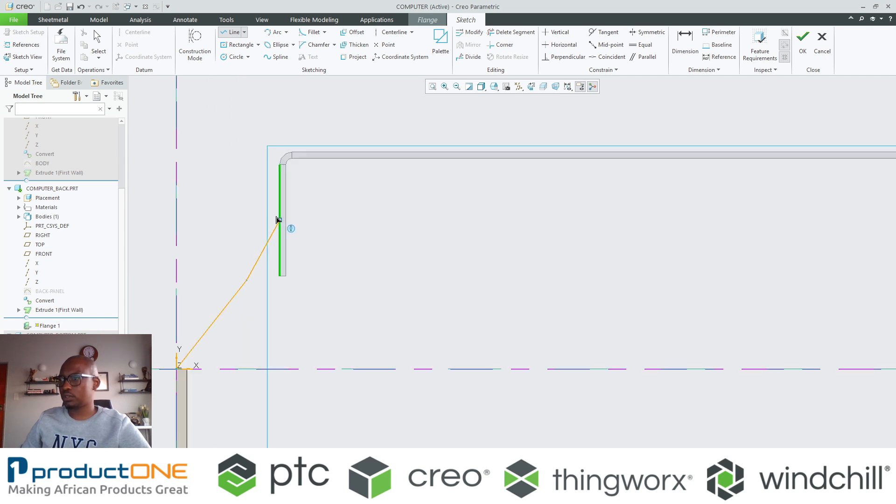
left_click(268, 237)
scroll(278, 216, "up", 3)
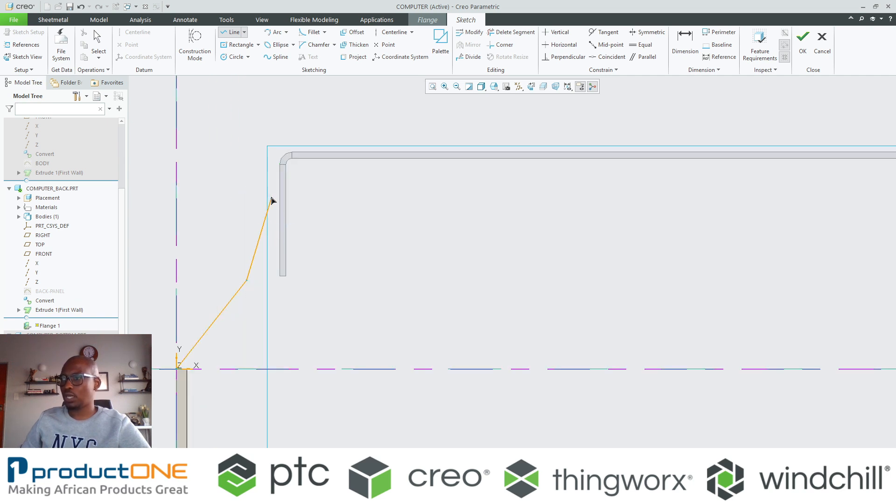
left_click(247, 163)
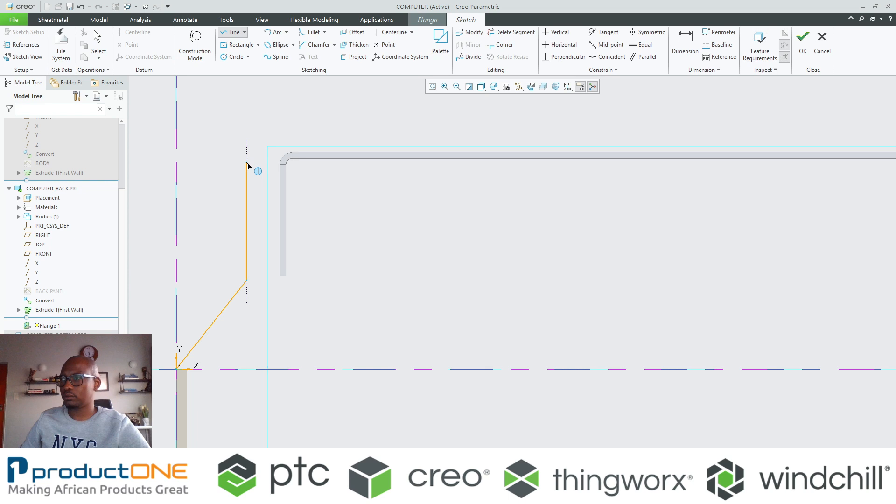
middle_click(226, 152)
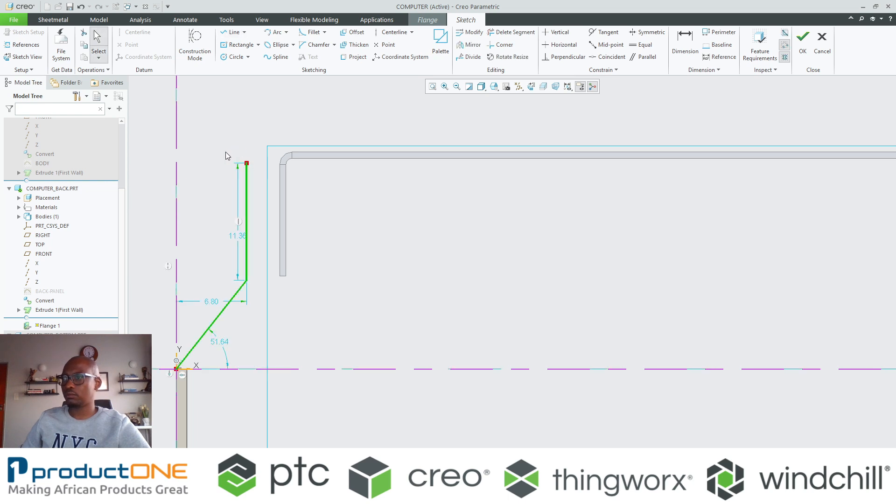
Dimension the vertical line to the outer face of the neighbouring wrap's bent end wall and set the distance to 0.6.
right_click(204, 189)
left_click(231, 108)
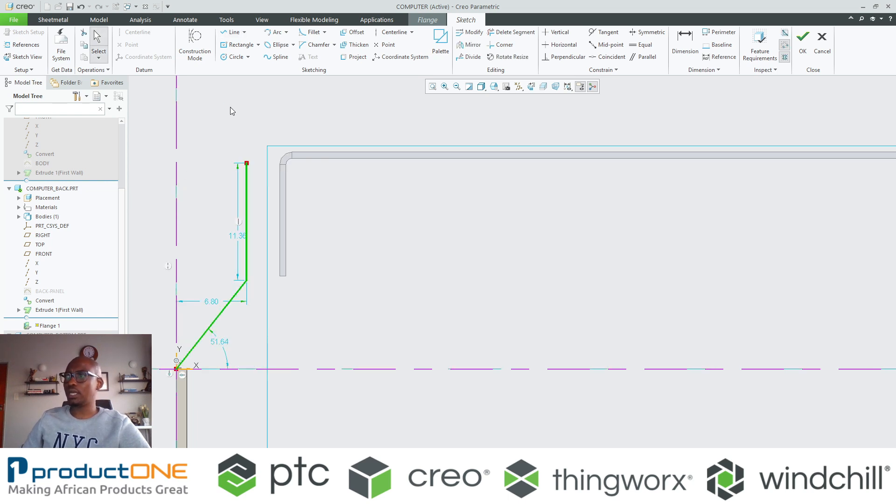
right_click(203, 129)
left_click(303, 147)
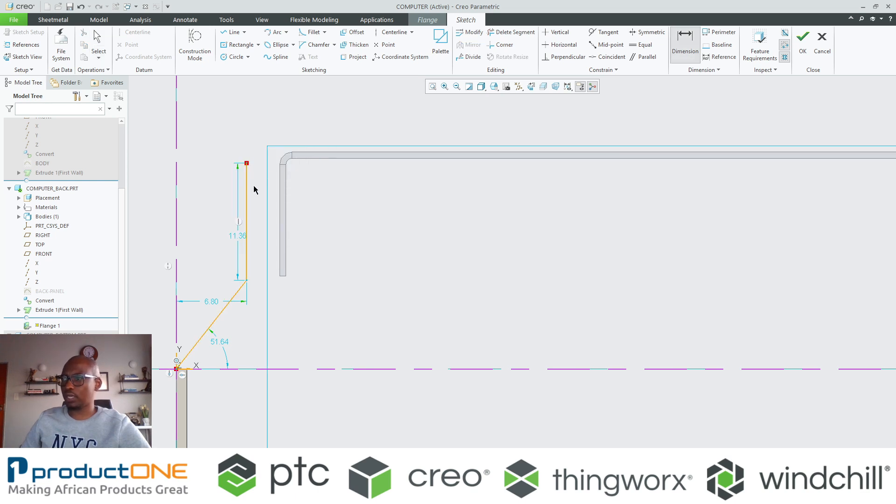
left_click(247, 193)
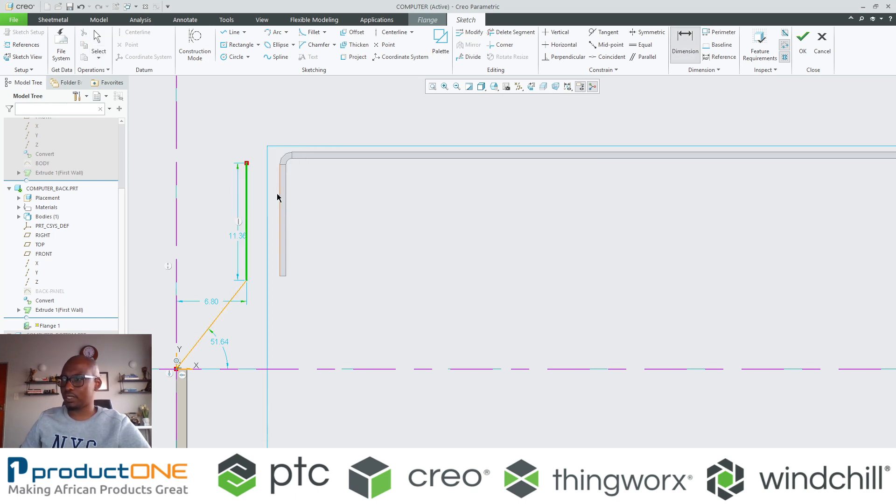
left_click(282, 197)
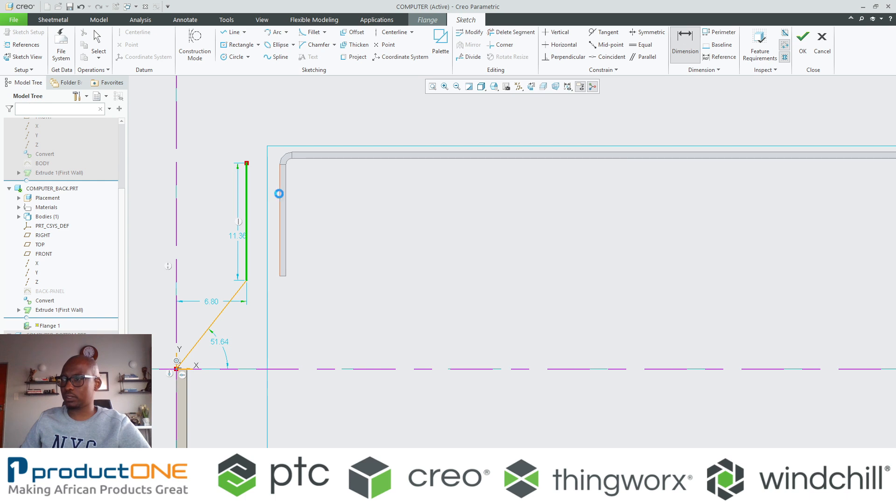
middle_click(255, 118)
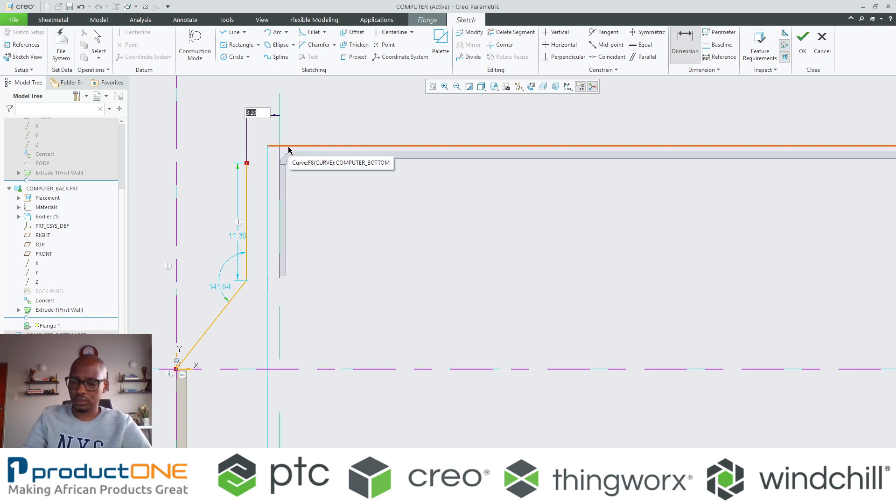
type(".6")
key("Return")
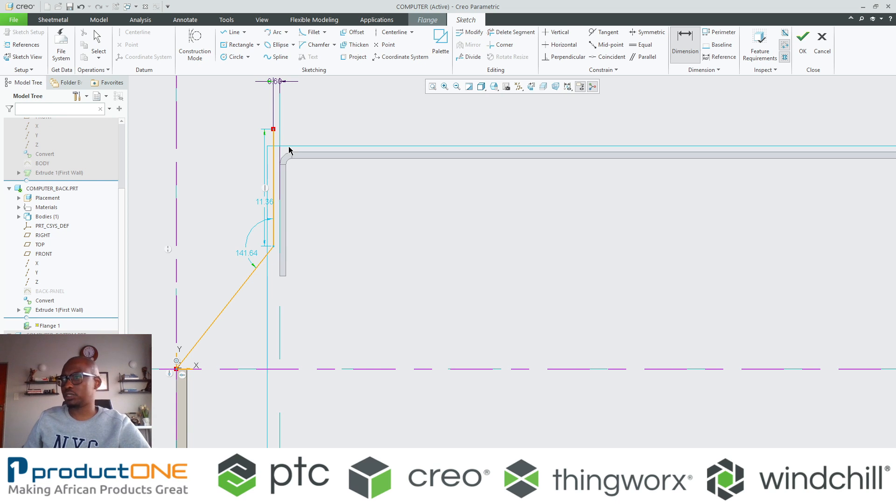
Set the vertical line's length to 8 and finish the flange profile sketch.
double_click(263, 202)
type("8")
key("Return")
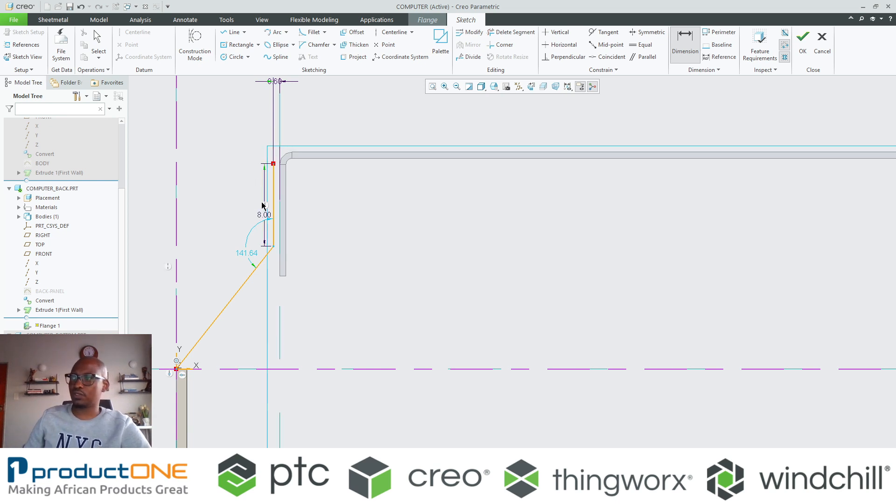
left_click(802, 42)
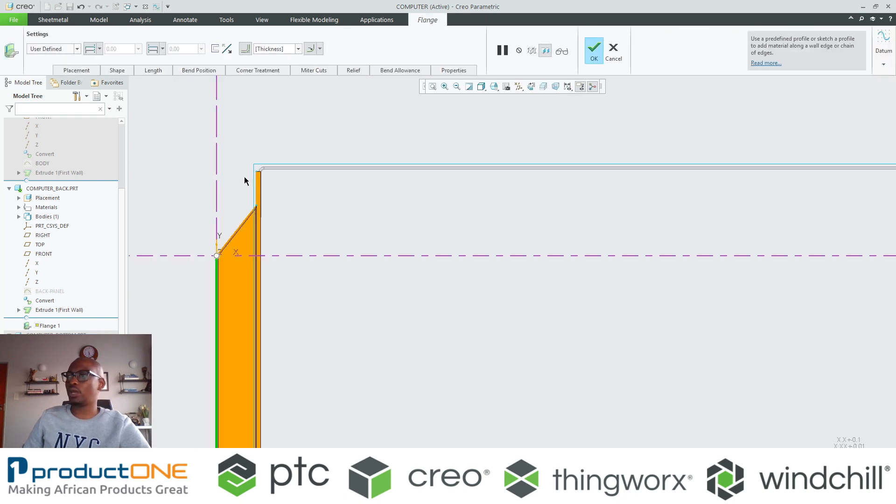
Complete the user-defined flange on all four edges of the back panel and inspect its mitred corner.
mouse_move(280, 187)
middle_mouse_down()
mouse_move(295, 161)
mouse_move(331, 191)
middle_mouse_up()
scroll(304, 174, "up", 4)
middle_click(304, 191)
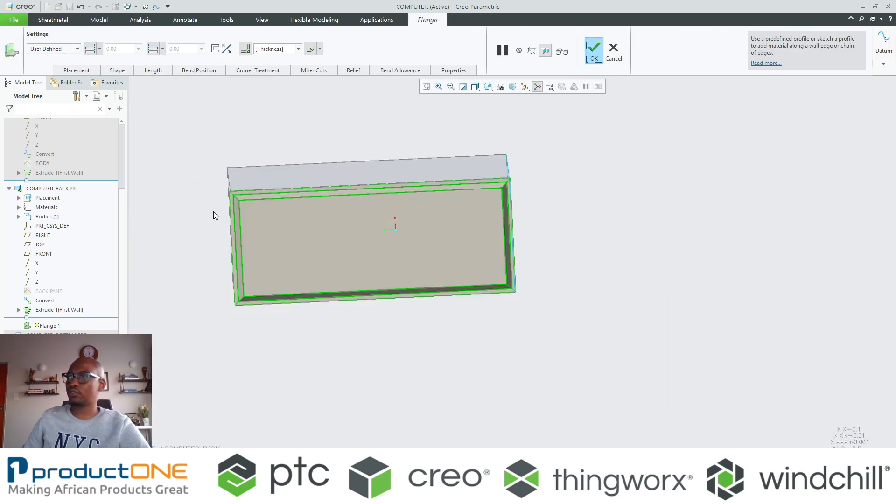
scroll(248, 194, "down", 5)
scroll(235, 176, "down", 3)
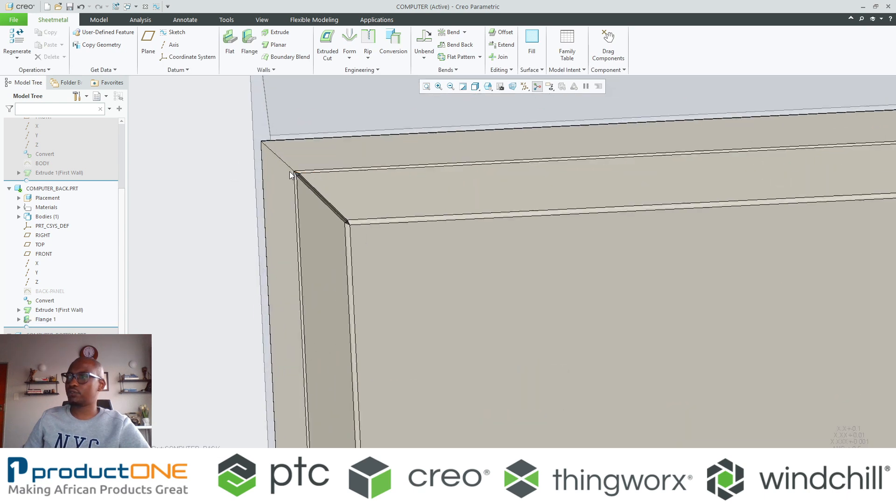
scroll(254, 134, "up", 3)
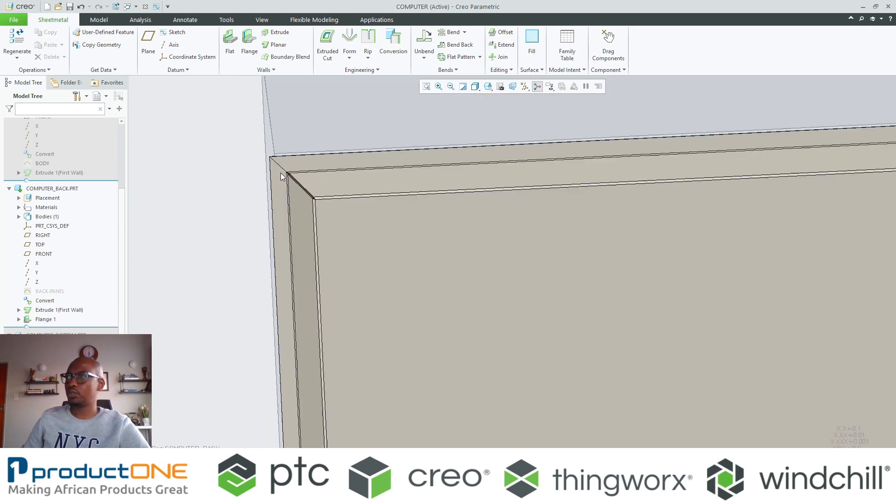
left_click(326, 207)
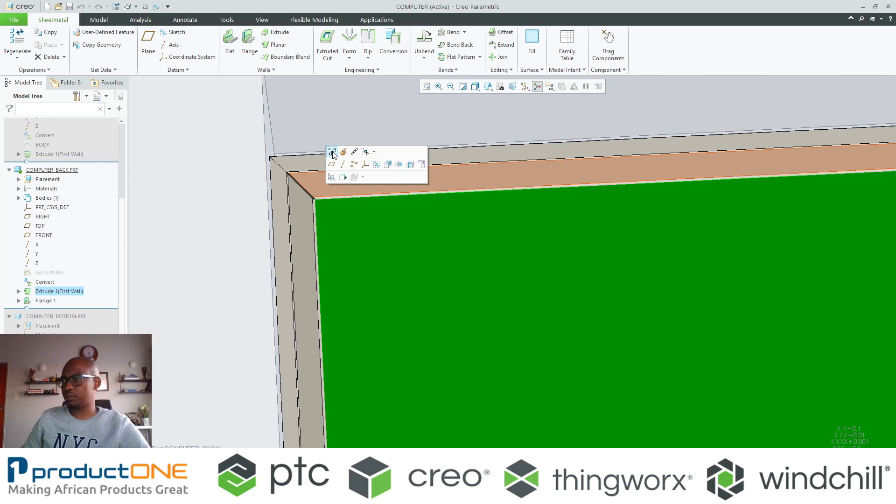
left_click(232, 171)
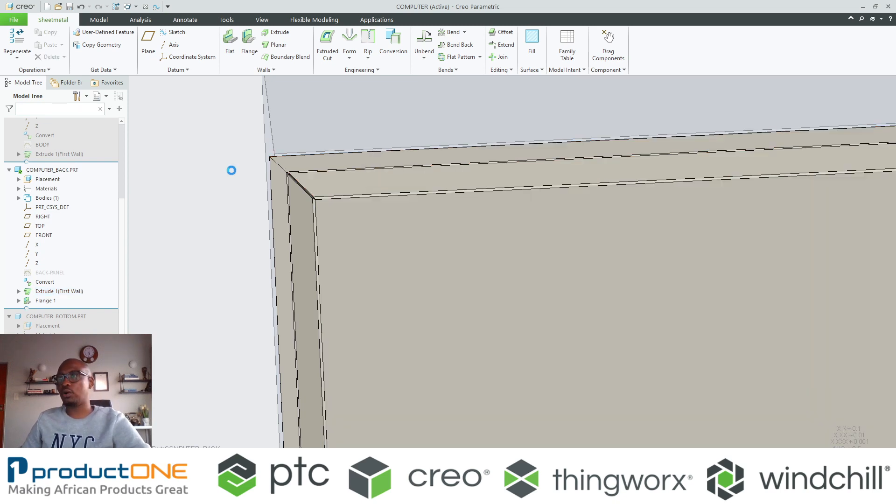
Reactivate the top-level assembly and open the COMPUTER_BACK part in its own window.
key("ctrl+a")
left_click(71, 170)
right_click(71, 172)
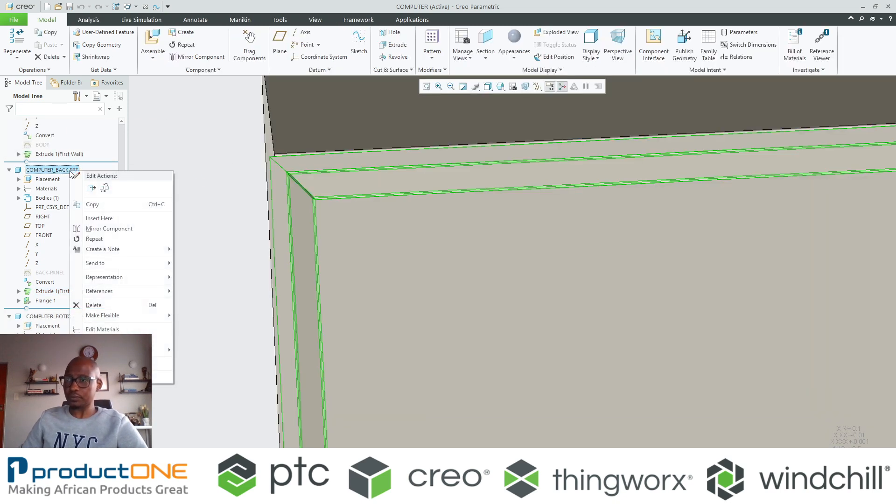
left_click(85, 140)
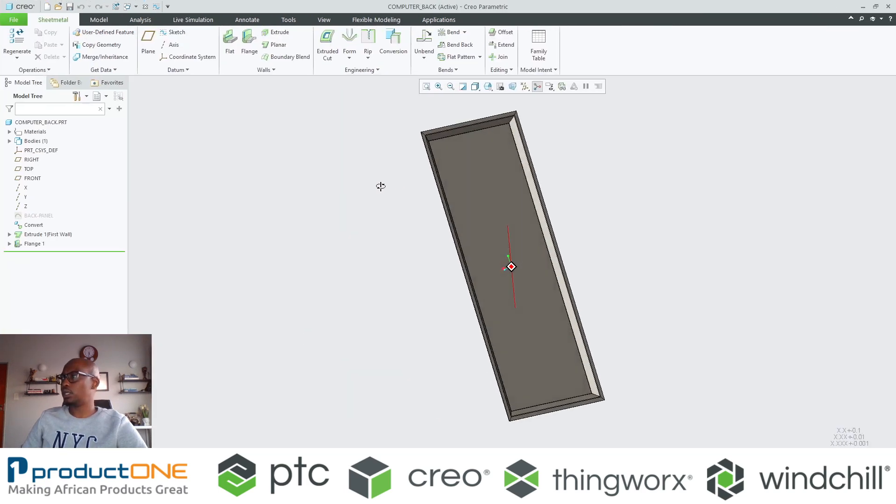
Preview the back part's flat pattern, check the corner between two flanges, and cancel the feature.
middle_click_drag(381, 186, 357, 187)
left_click(464, 58)
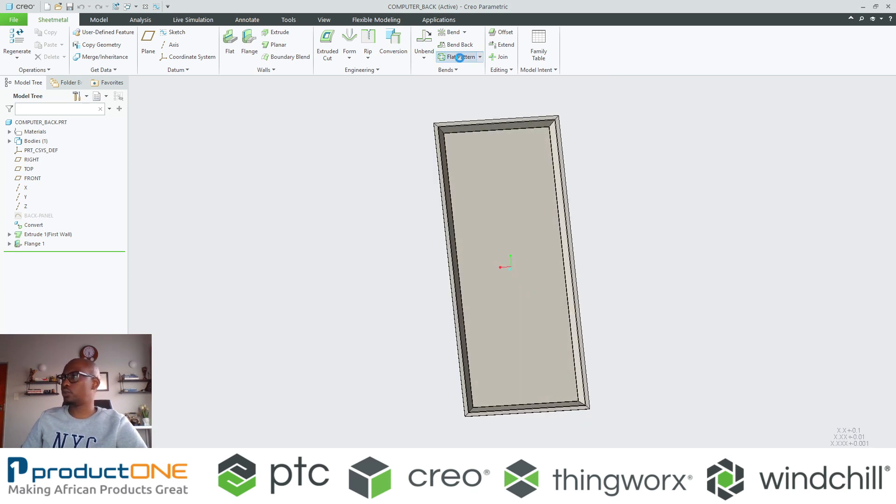
scroll(493, 115, "up", 5)
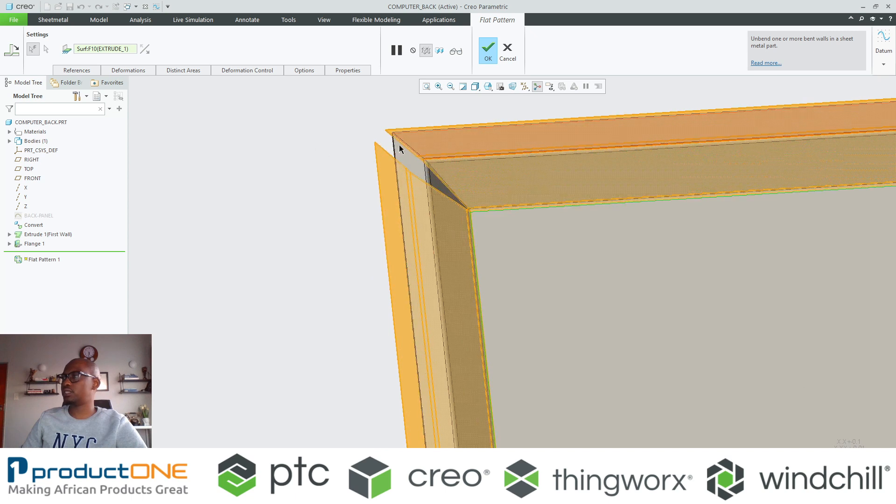
left_click(508, 51)
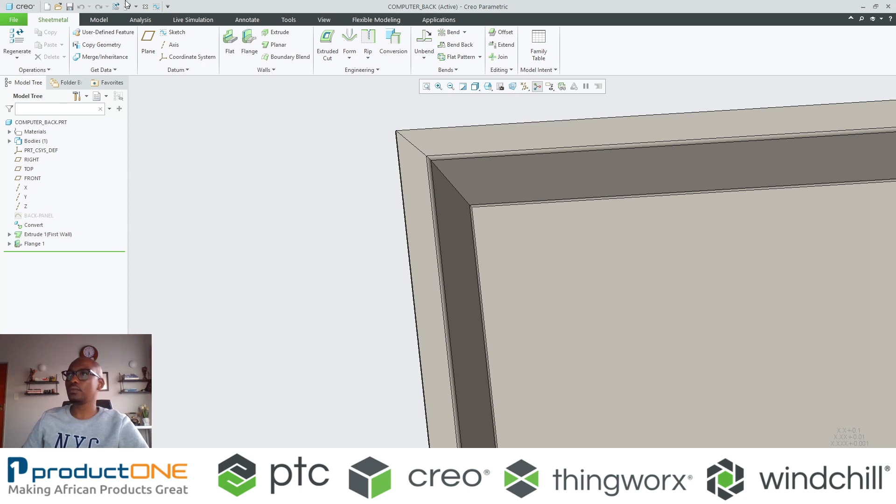
Close the back part's window to return to the COMPUTER assembly and view the case with its flanged back.
left_click(145, 7)
scroll(317, 183, "up", 8)
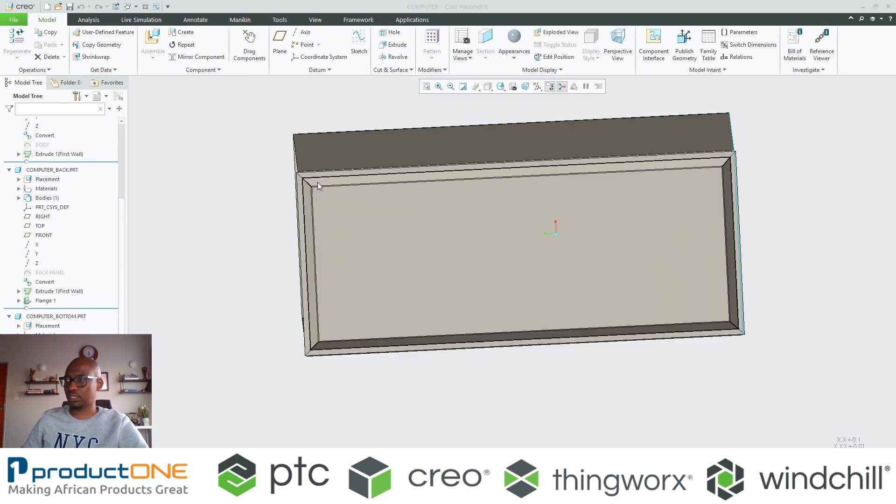
scroll(301, 220, "down", 3)
middle_click_drag(301, 220, 112, 304)
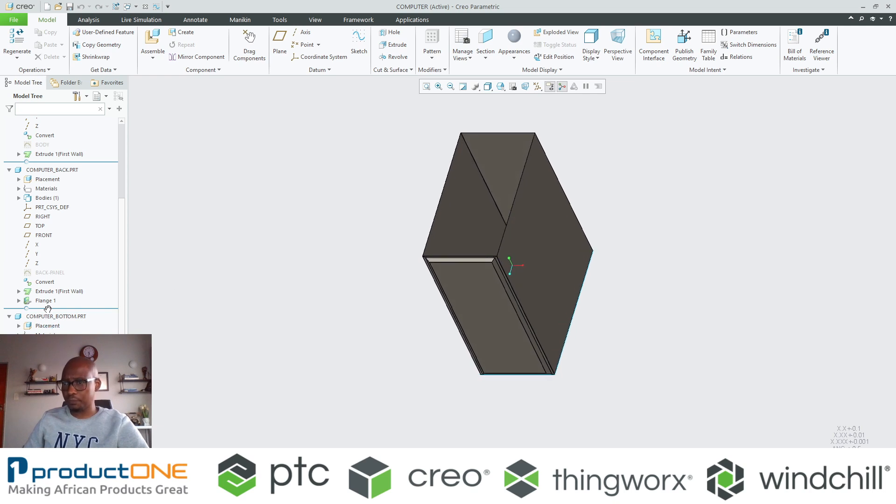
Suppress the COMPUTER_TOP part in the assembly.
left_click(55, 444)
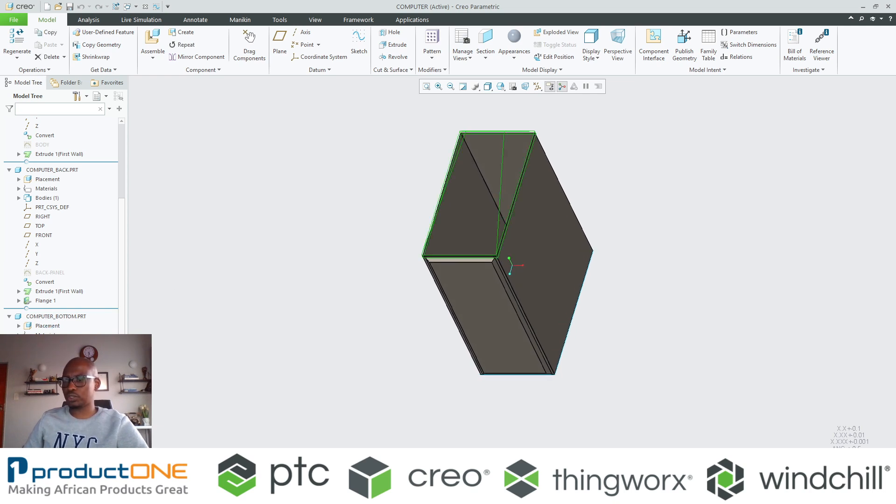
left_click(79, 423)
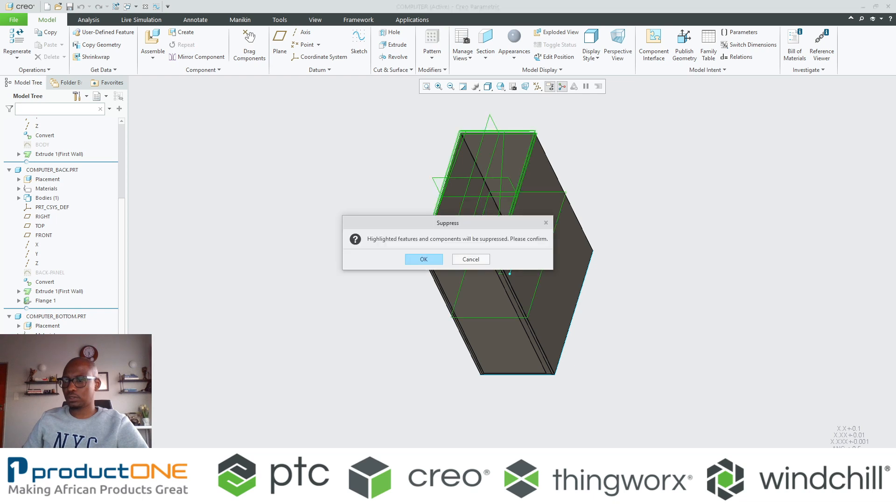
left_click(413, 259)
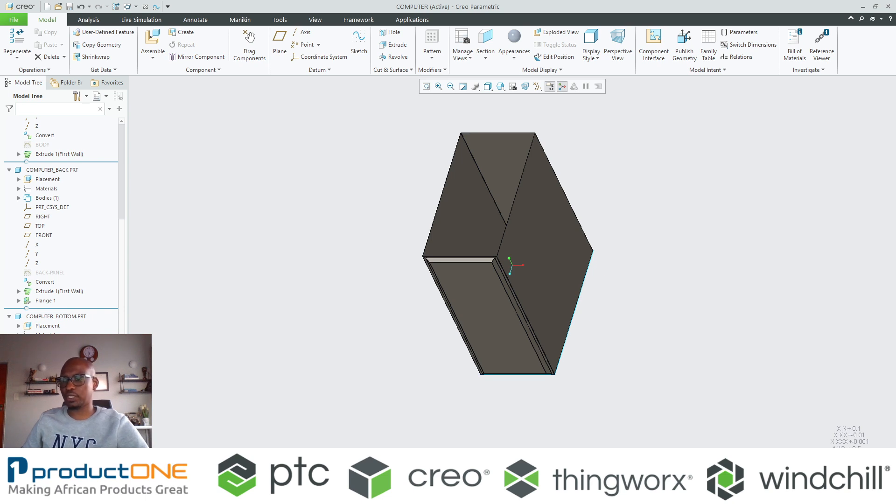
Resume the suppressed COMPUTER_TOP part.
scroll(50, 320, "down", 5)
left_click(48, 317)
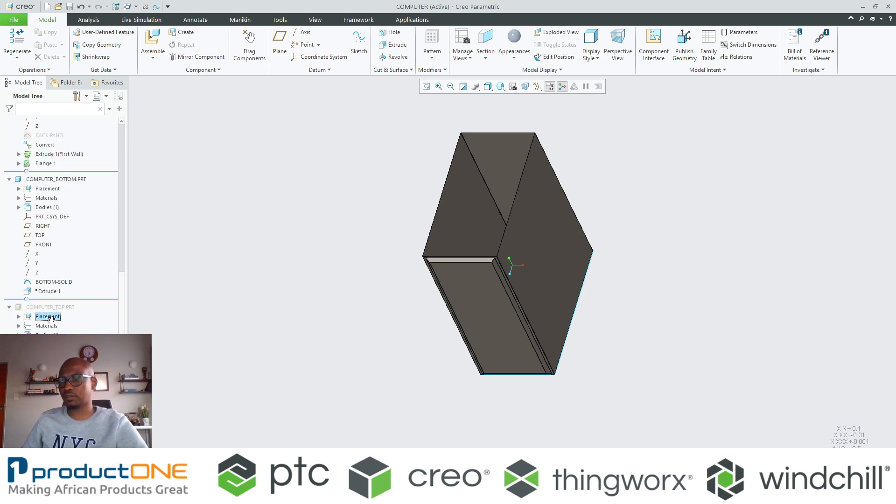
left_click(49, 307)
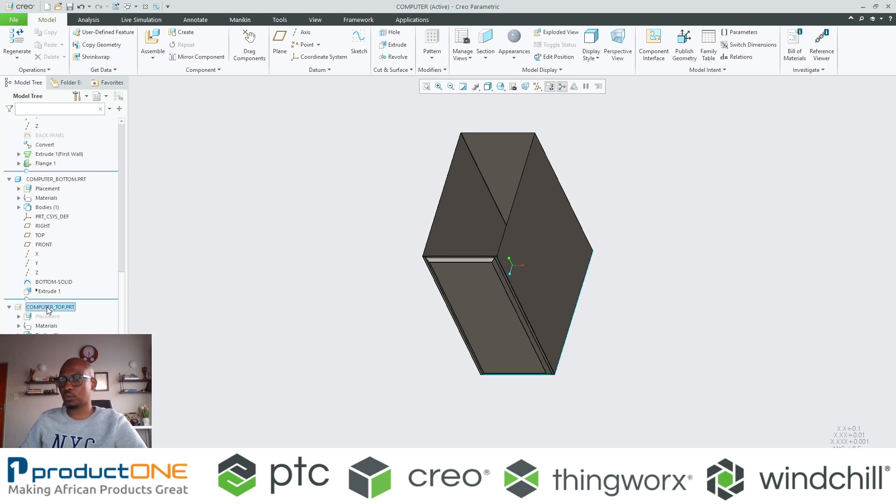
Open the COMPUTER_TOP part from the assembly in its own window and turn it to show its flat underside.
left_click(226, 304)
middle_click_drag(226, 304, 311, 260)
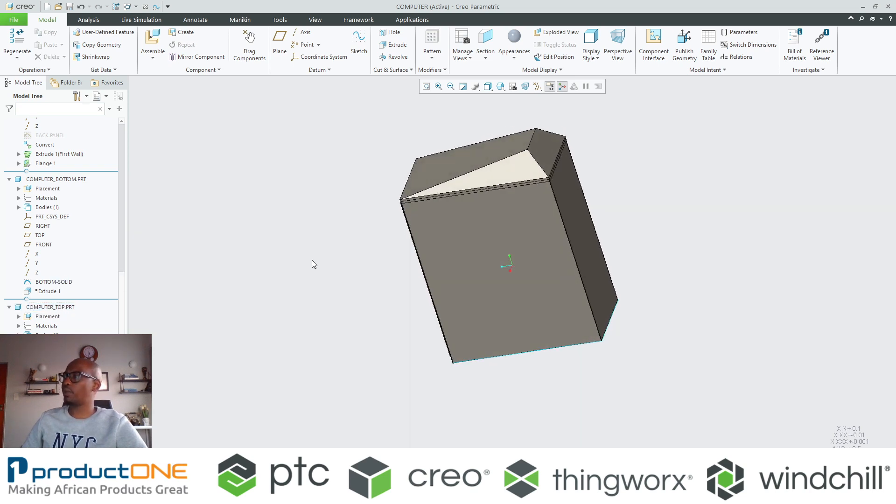
left_click(452, 162)
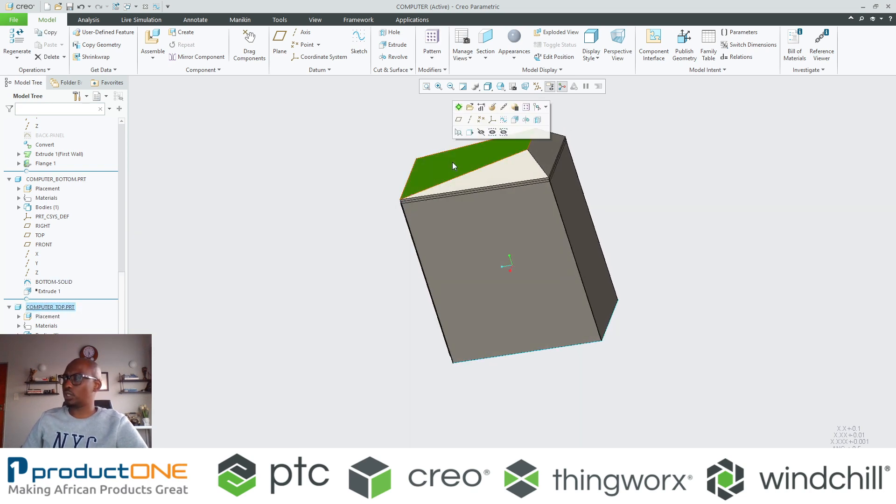
left_click(470, 109)
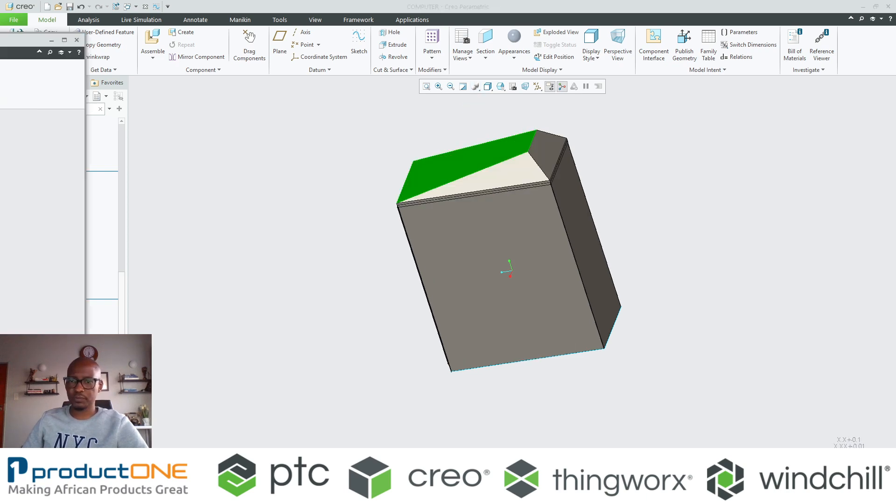
mouse_move(481, 211)
middle_mouse_down()
mouse_move(460, 117)
mouse_move(461, 161)
mouse_move(454, 143)
mouse_move(400, 230)
mouse_move(388, 238)
mouse_move(405, 224)
mouse_move(366, 244)
mouse_move(351, 241)
middle_mouse_up()
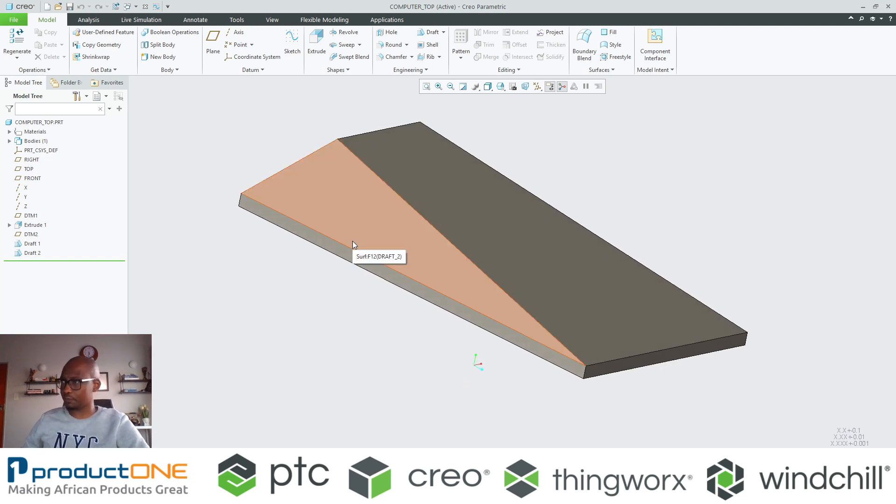
middle_click_drag(352, 240, 382, 167)
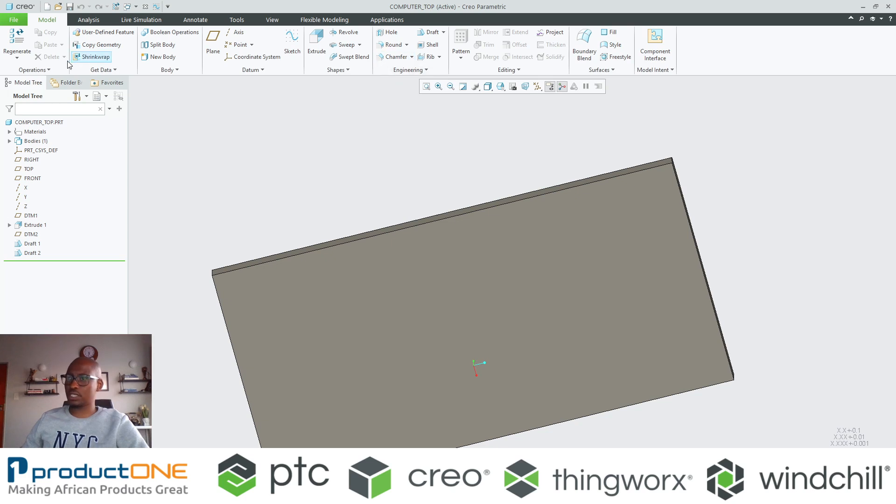
Convert the solid top part to sheet metal as a shell 0.60 thick, removing its large flat underside.
left_click(33, 70)
left_click(45, 225)
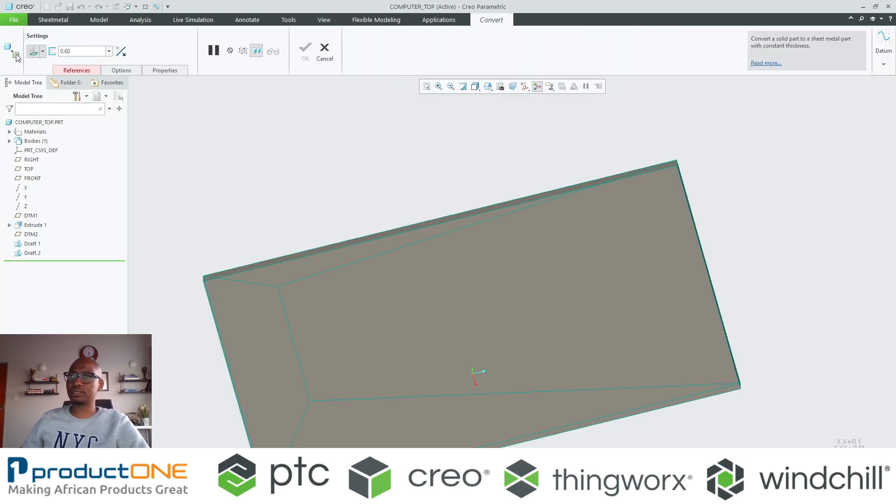
left_click(42, 52)
left_click(33, 80)
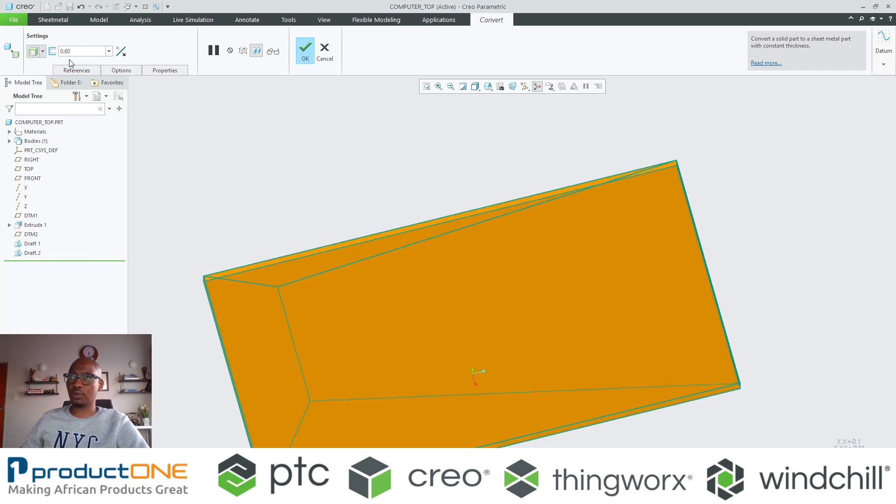
scroll(383, 211, "up", 5)
mouse_move(383, 211)
middle_mouse_down()
mouse_move(417, 263)
mouse_move(402, 222)
middle_mouse_up()
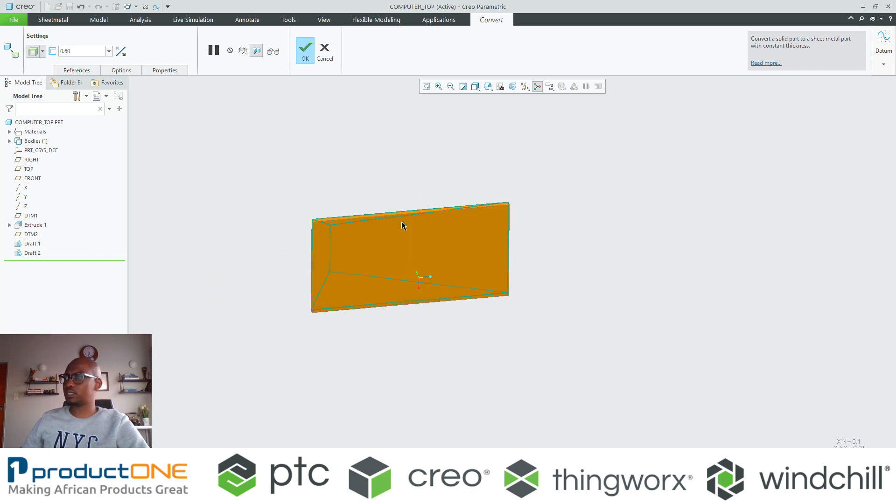
middle_click(411, 252)
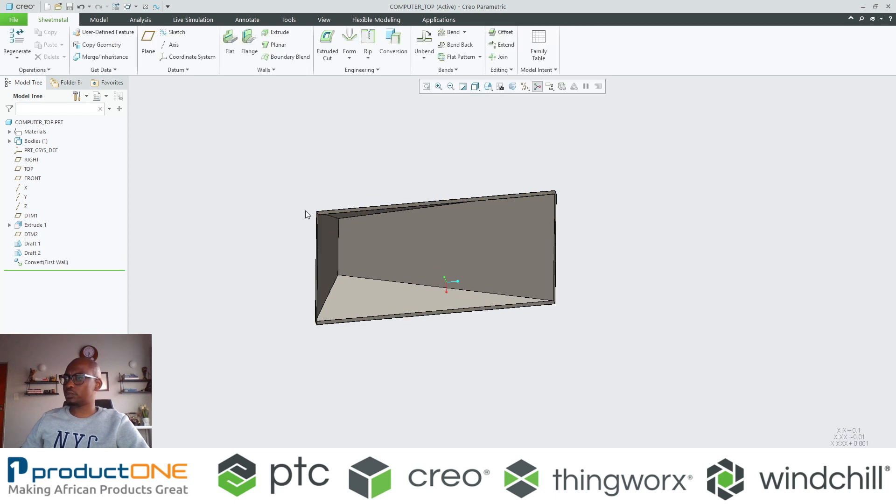
scroll(310, 208, "down", 5)
mouse_move(316, 208)
middle_mouse_down()
mouse_move(290, 202)
mouse_move(270, 217)
mouse_move(264, 201)
mouse_move(316, 271)
mouse_move(338, 257)
mouse_move(320, 314)
mouse_move(322, 262)
mouse_move(332, 267)
middle_mouse_up()
scroll(263, 201, "up", 5)
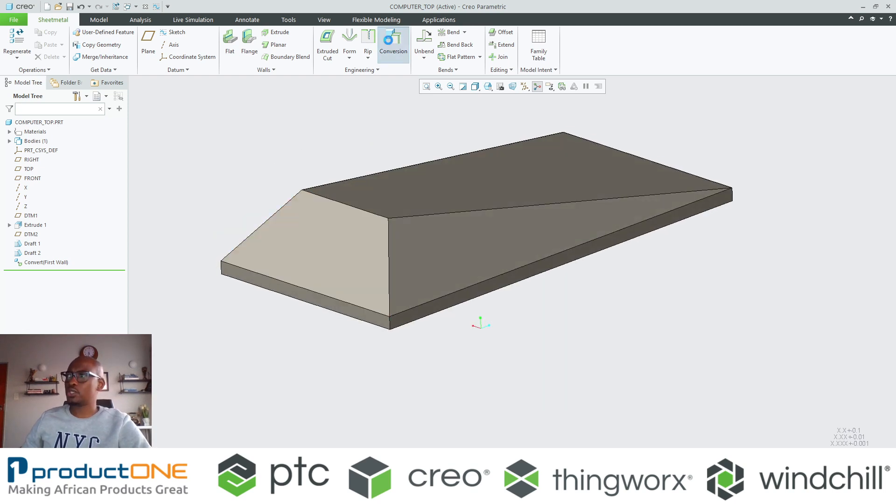
Start a Conversion and assign thickness-radius edge bends to the two long sloping top edges and the front and side edges above the rim.
left_click(392, 46)
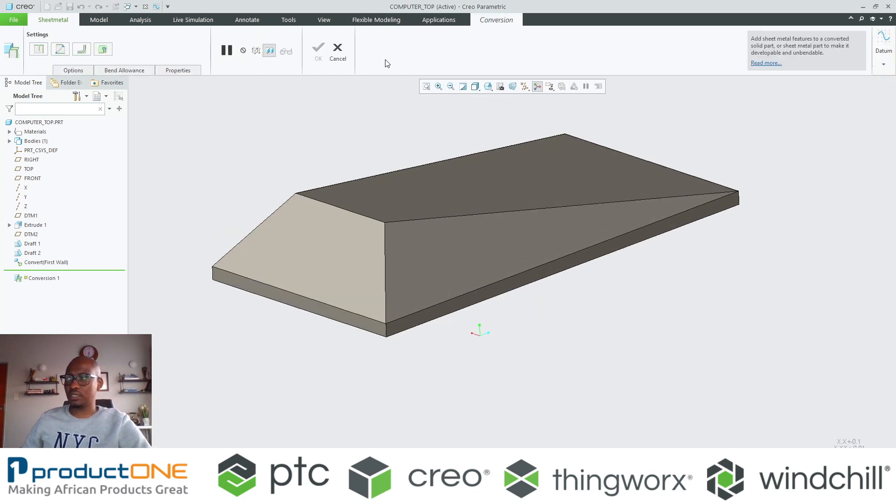
left_click(79, 51)
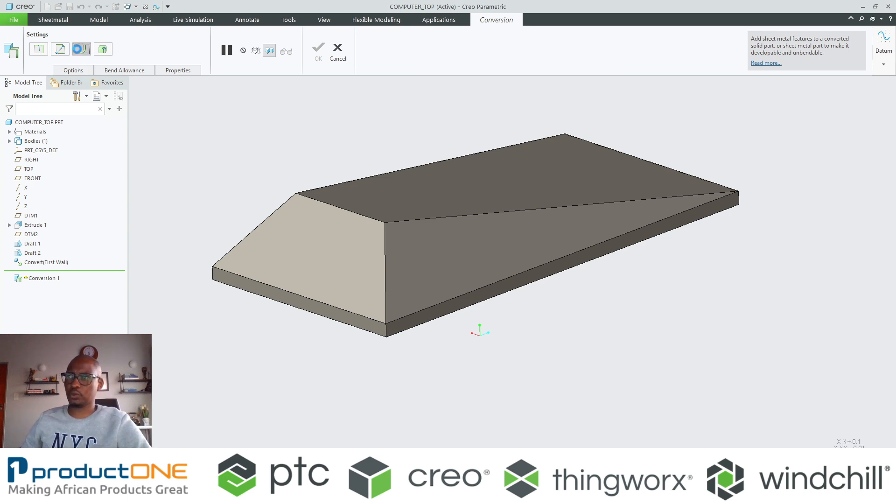
left_click(425, 220)
left_click(394, 169, "ctrl")
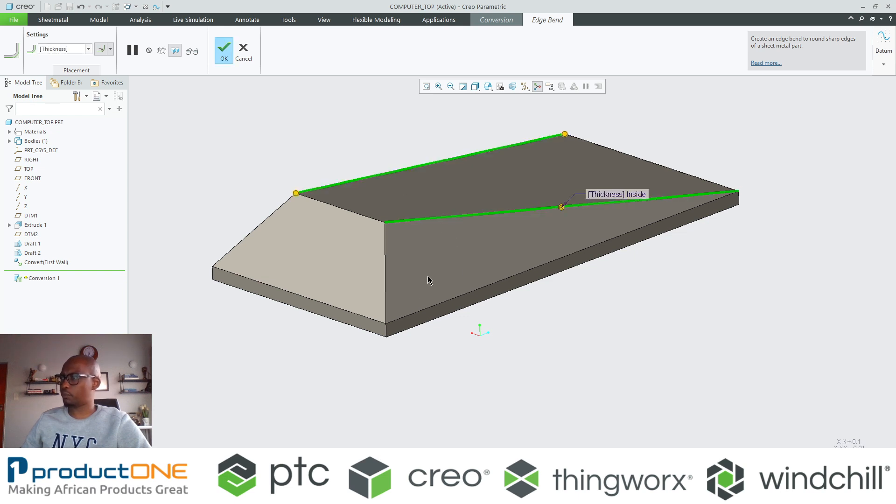
scroll(375, 338, "up", 5)
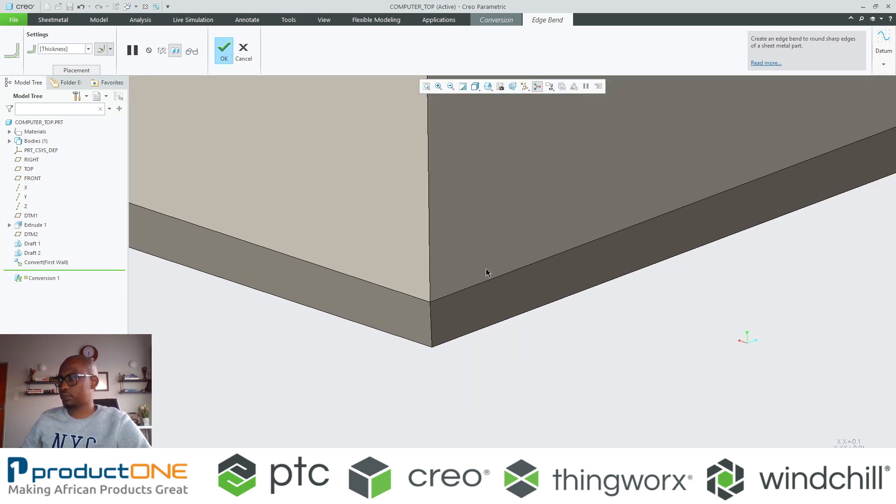
left_click(392, 294, "ctrl")
scroll(456, 295, "down", 6)
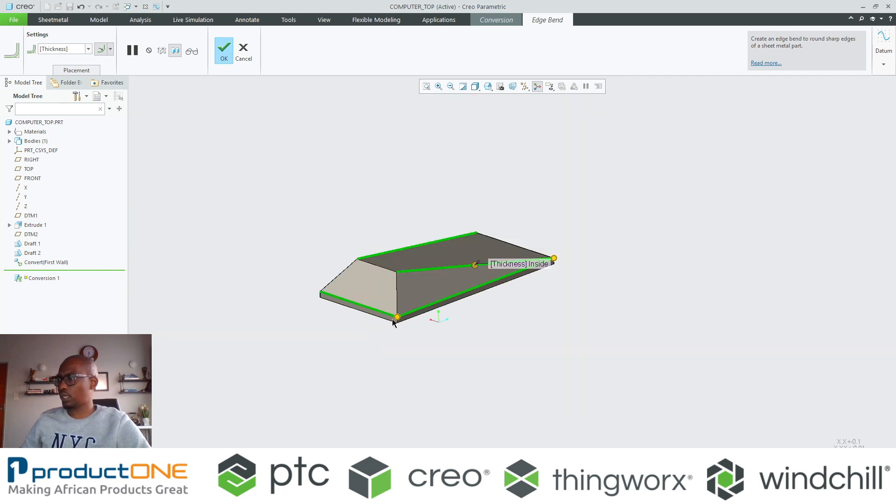
Add the rear top edge, the remaining side rim edge and the front upper edge to the edge bend and accept it.
scroll(502, 254, "up", 6)
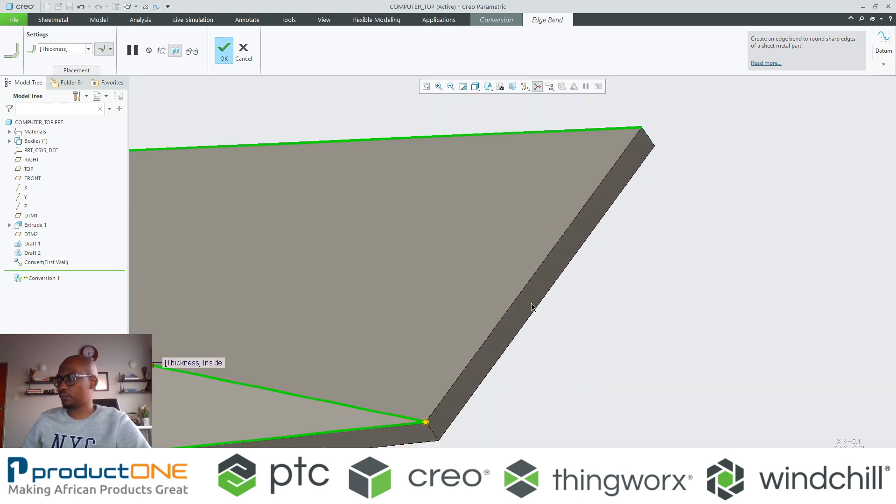
left_click(522, 290, "ctrl")
middle_click_drag(522, 291, 532, 198)
left_click(402, 237, "ctrl")
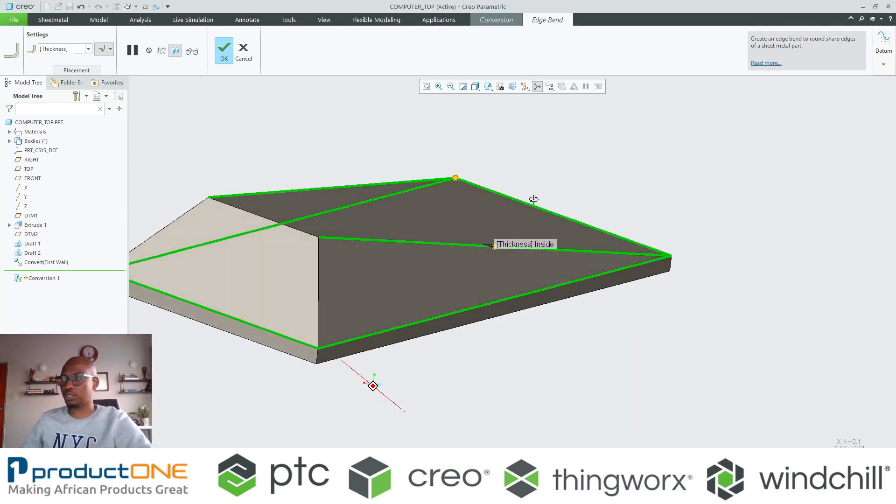
scroll(272, 236, "down", 5)
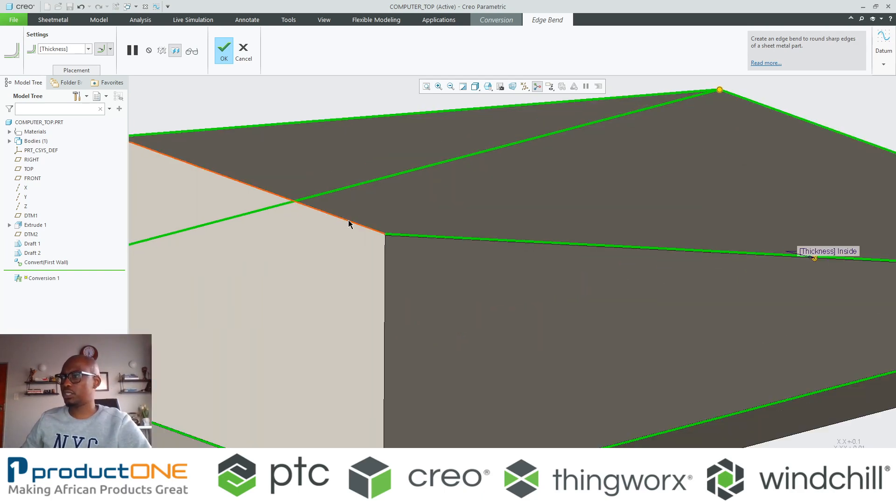
scroll(390, 231, "down", 1)
scroll(391, 229, "up", 7)
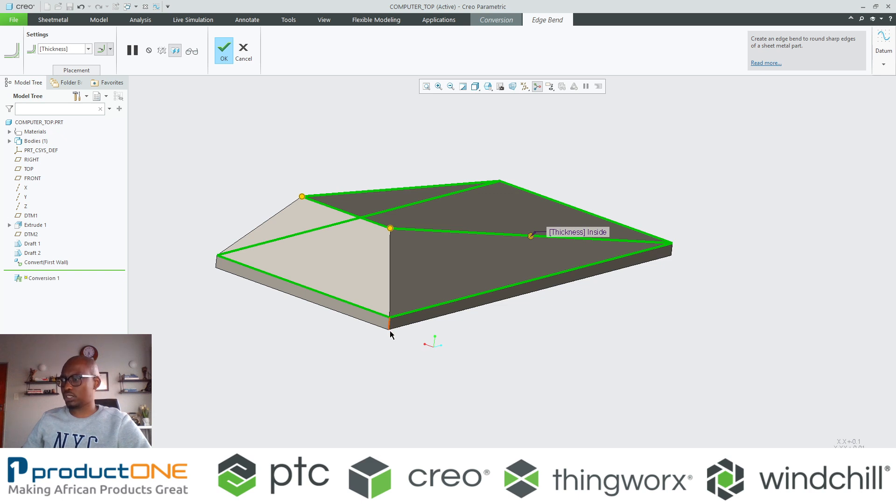
mouse_move(386, 321)
middle_mouse_down()
mouse_move(316, 308)
mouse_move(439, 312)
mouse_move(406, 322)
middle_mouse_up()
middle_click(257, 193)
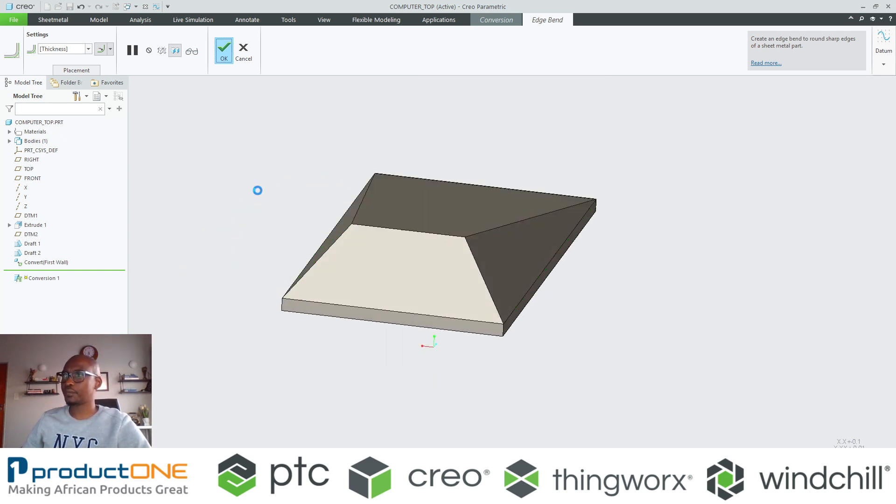
Create open edge rips along both slanted front corner edges and the short vertical rim edges below them.
left_click(39, 49)
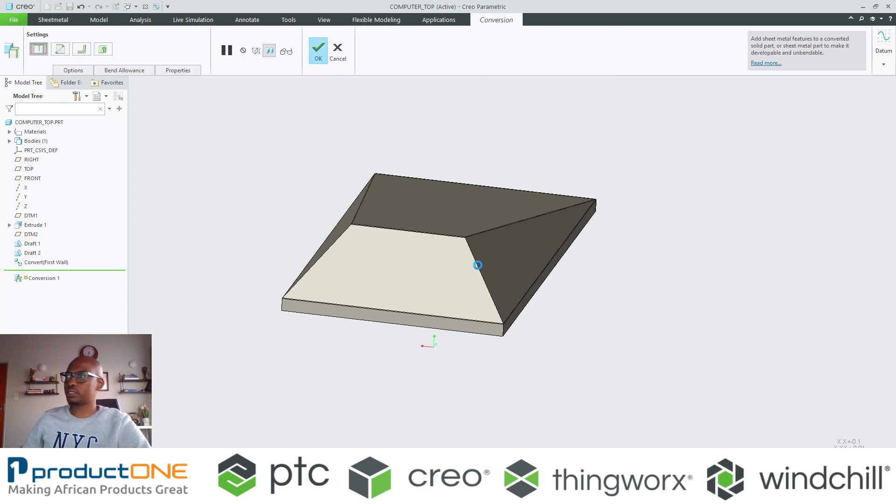
left_click(487, 284)
scroll(507, 322, "down", 5)
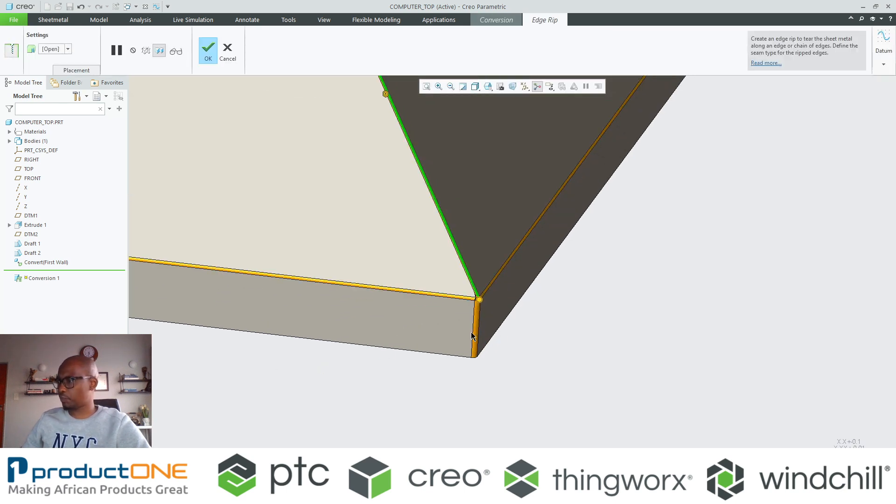
left_click(475, 332, "ctrl")
scroll(539, 336, "up", 8)
middle_click_drag(522, 379, 513, 322)
scroll(513, 309, "down", 5)
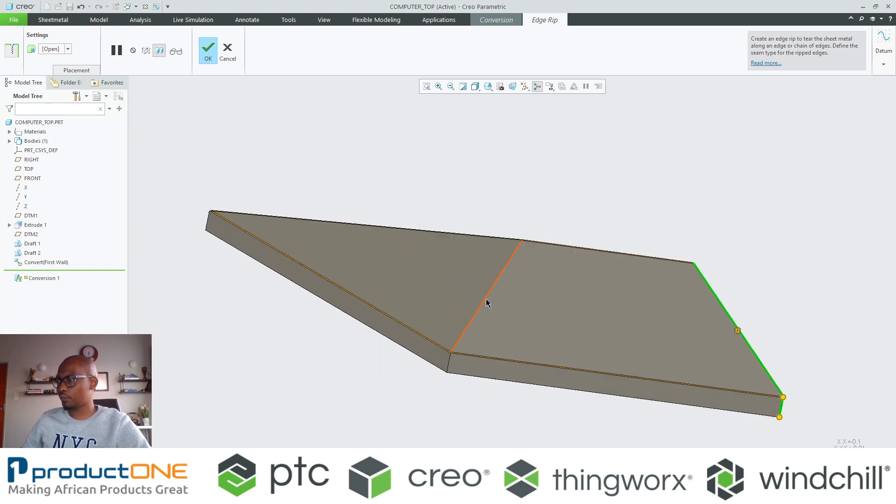
left_click(487, 303, "ctrl")
left_click(451, 363, "ctrl")
Add the short vertical edges at both rear corners to the edge rip and complete the Conversion.
middle_click_drag(451, 363, 377, 380)
scroll(348, 364, "down", 5)
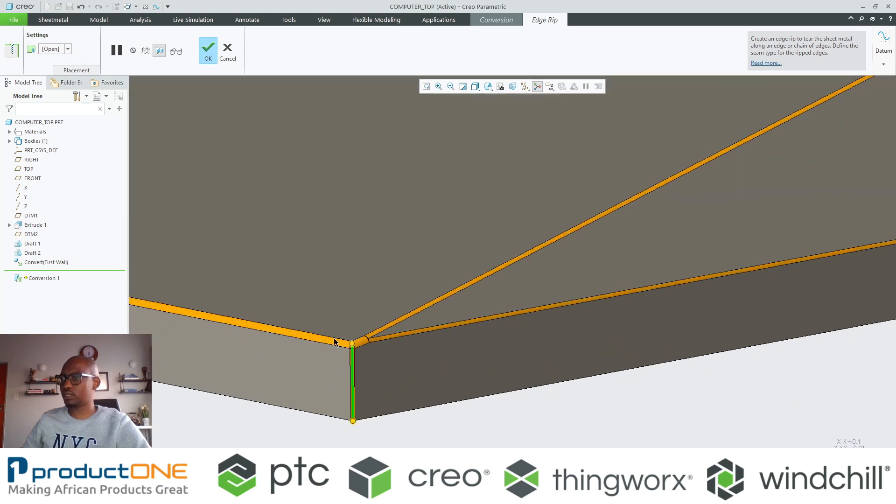
scroll(336, 345, "down", 3)
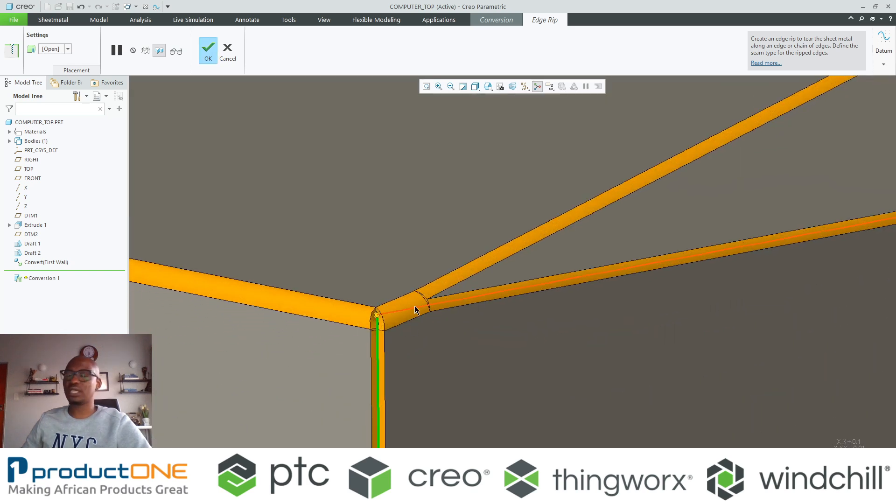
scroll(401, 285, "up", 2)
mouse_move(401, 283)
middle_mouse_down()
mouse_move(420, 291)
mouse_move(378, 287)
middle_mouse_up()
scroll(414, 260, "down", 5)
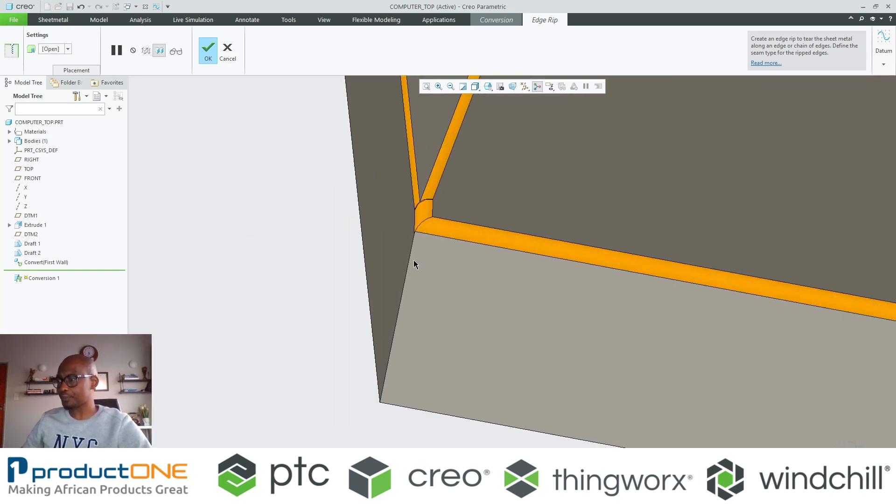
left_click(409, 261)
middle_click(304, 243)
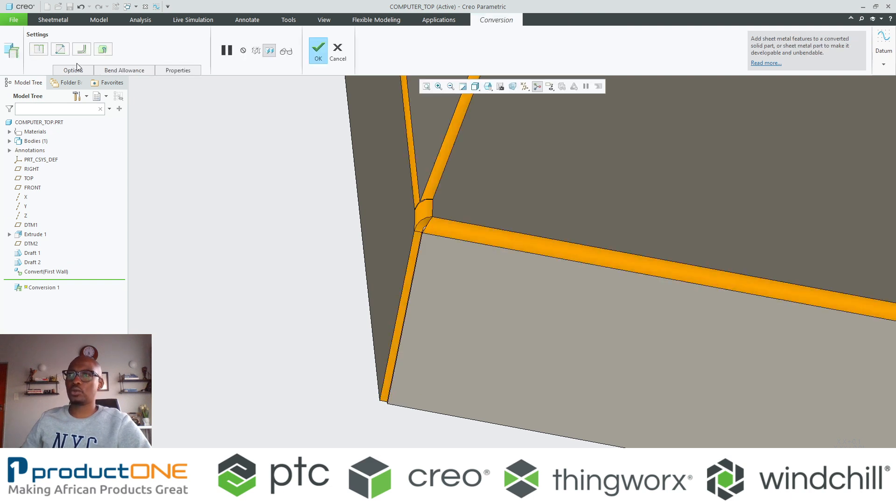
left_click(320, 48)
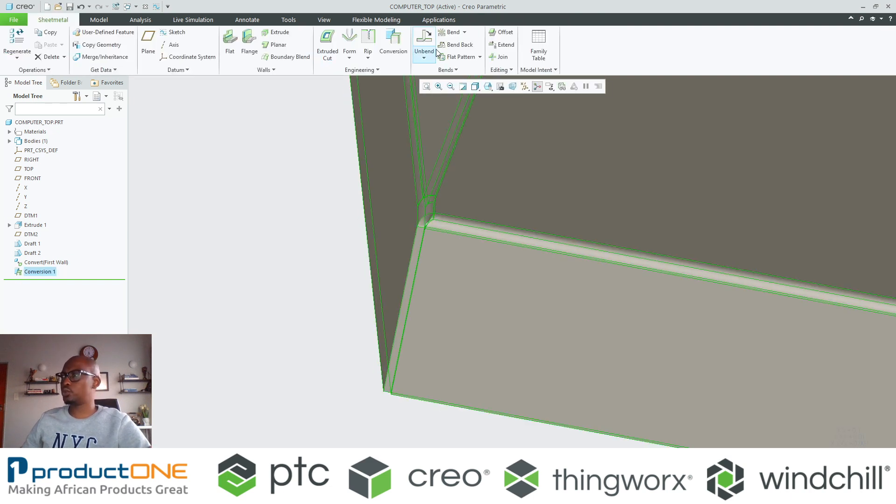
Cut away the small corner bend surfaces at both rear corners of the top part with a Surface Rip.
left_click(368, 57)
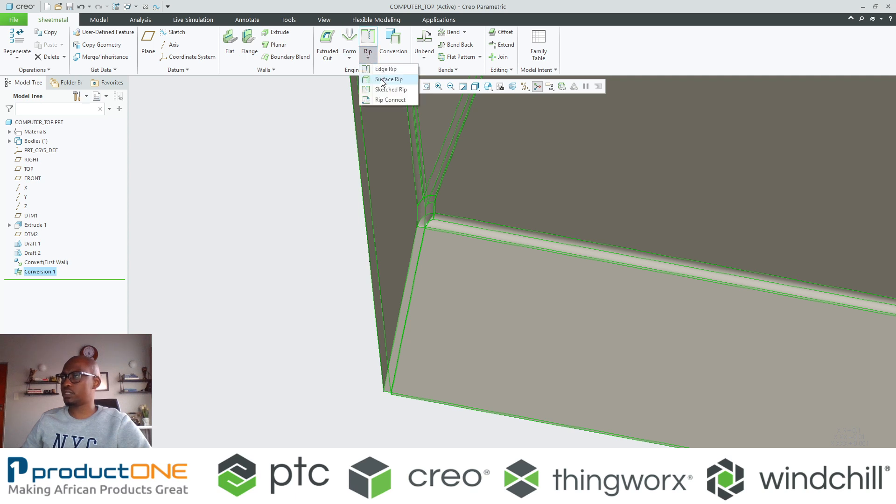
left_click(384, 80)
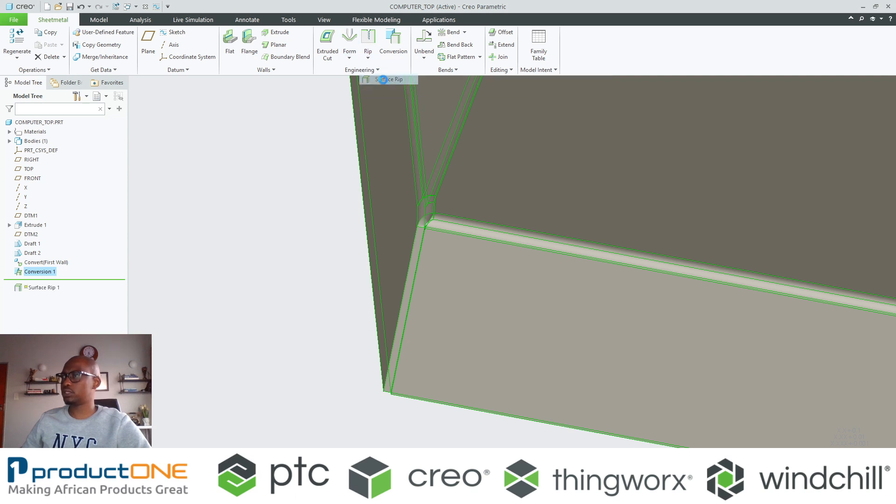
left_click(424, 210)
scroll(419, 215, "down", 3)
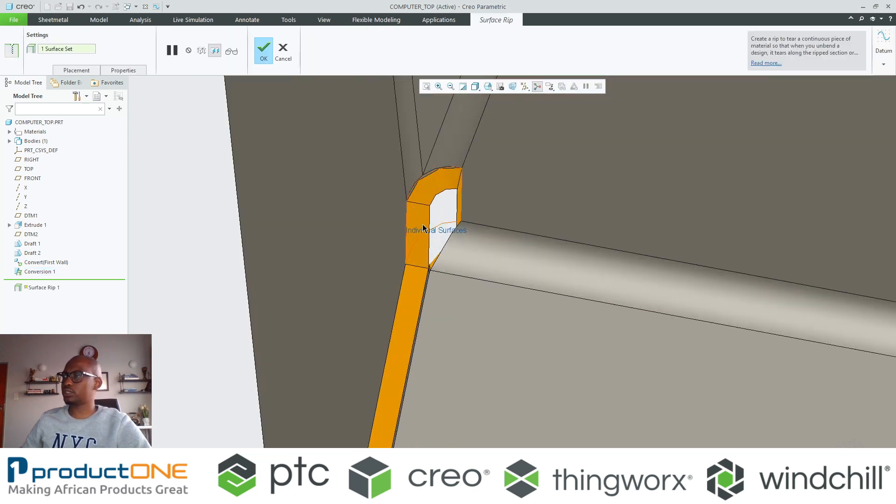
scroll(420, 228, "up", 3)
middle_click_drag(420, 229, 380, 220)
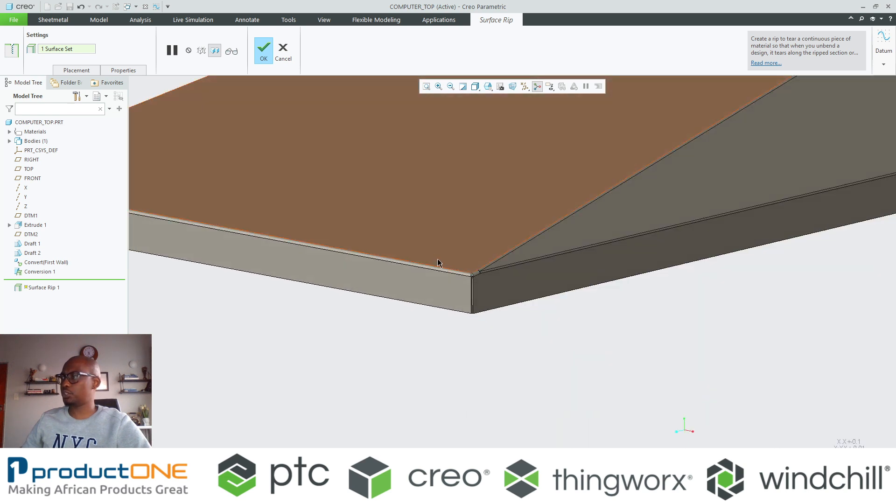
scroll(466, 271, "down", 3)
left_click(430, 271)
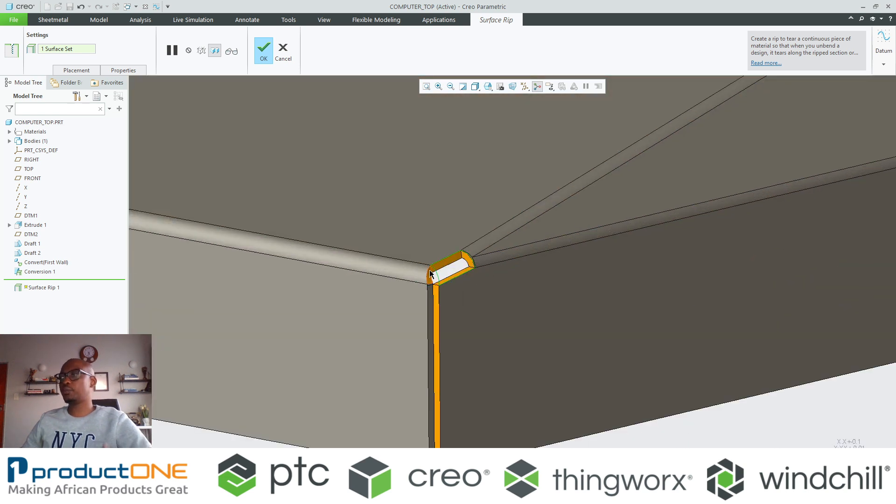
middle_click(429, 271)
scroll(341, 302, "up", 5)
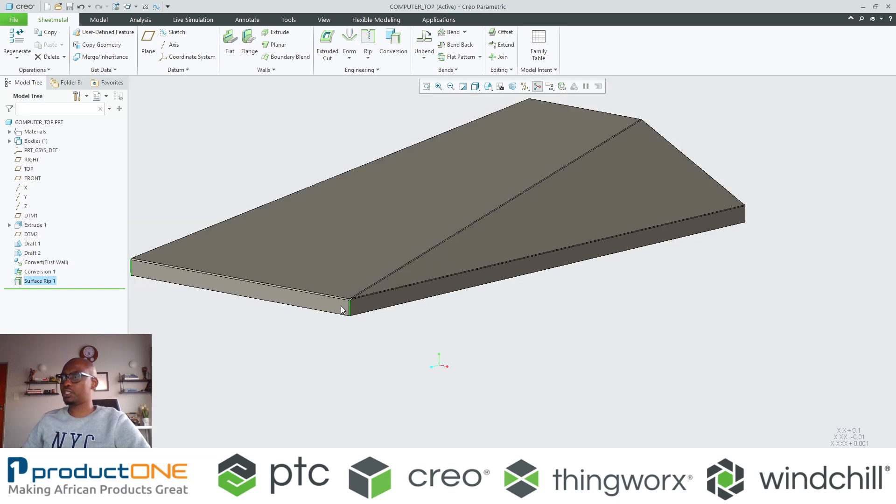
middle_click_drag(387, 223, 378, 238)
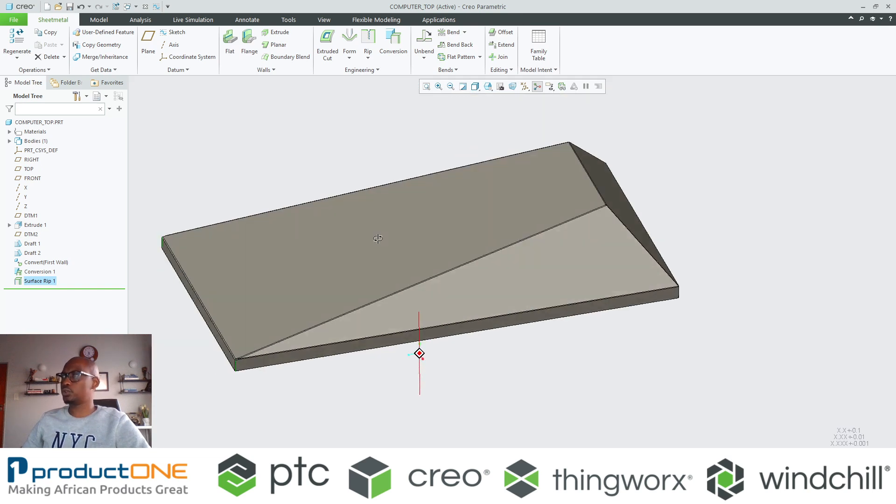
Preview the flat pattern of the top part, cancel it, and return the model to its default orientation.
left_click(459, 57)
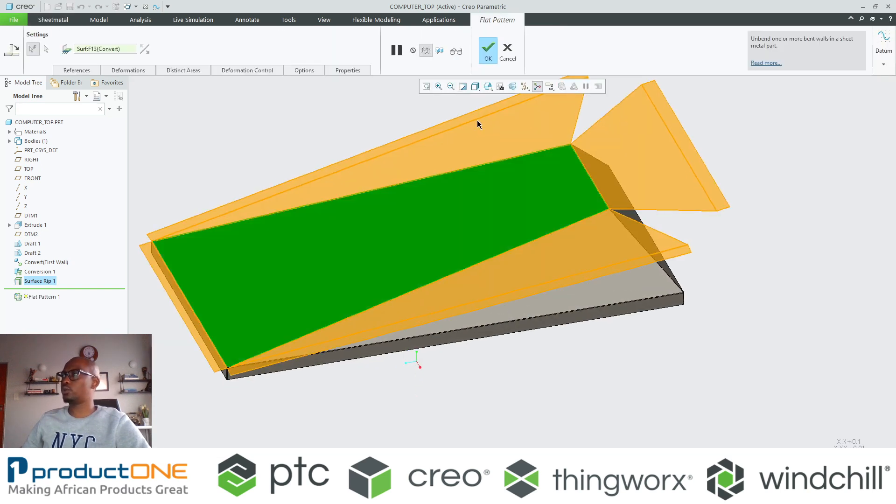
left_click(507, 51)
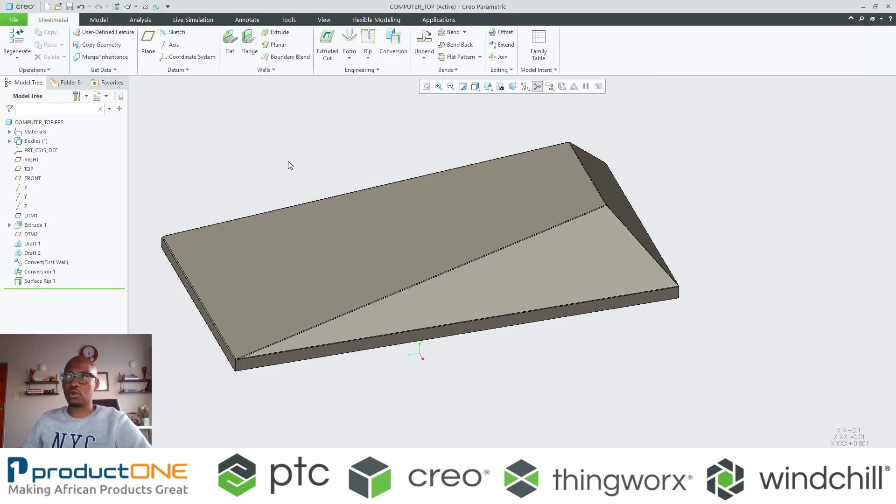
mouse_move(288, 161)
middle_mouse_down()
mouse_move(274, 162)
mouse_move(282, 153)
middle_mouse_up()
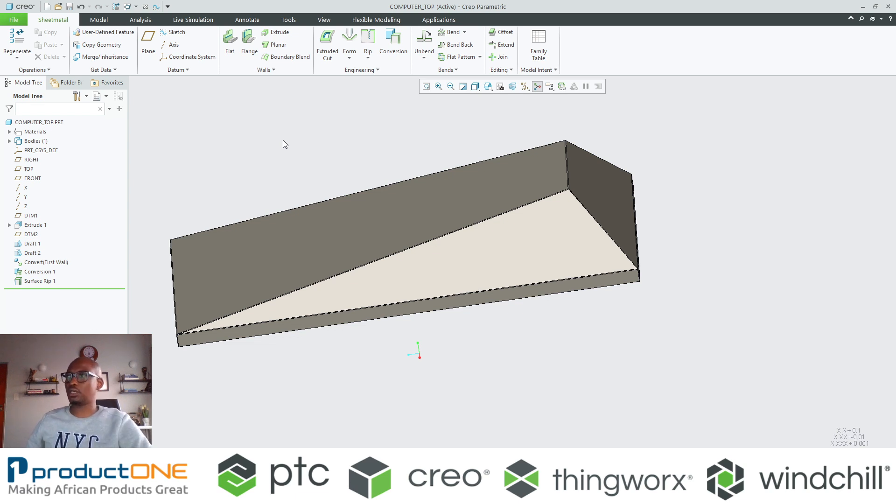
middle_click_drag(290, 166, 327, 185, "shift")
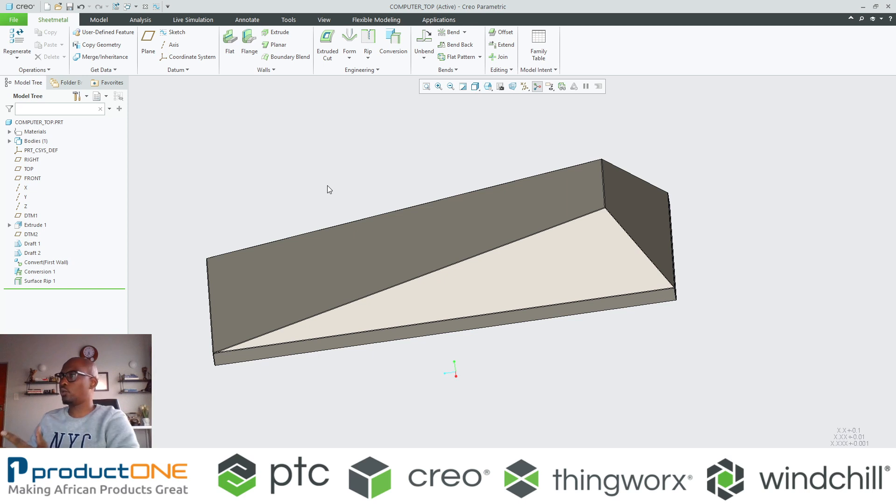
key("ctrl+d")
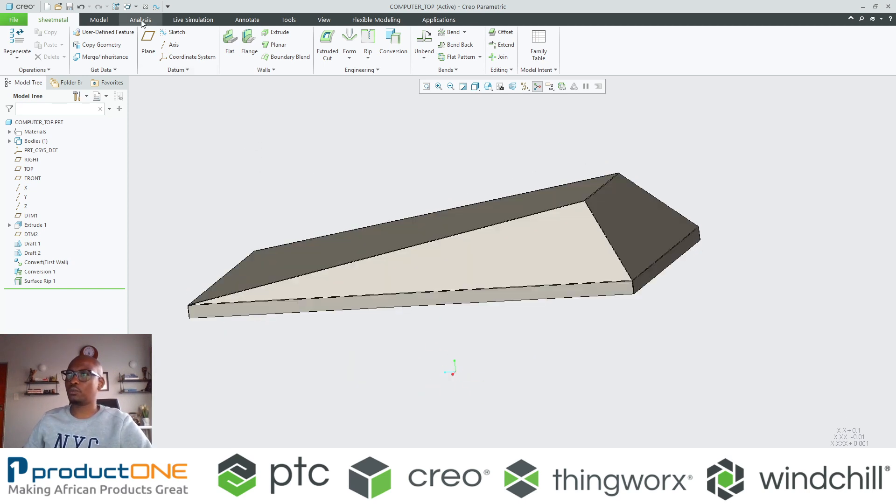
Start an extruded cut sketch on the top part's sloped front face, with the sketch plane facing the screen.
middle_click_drag(413, 196, 411, 334)
left_click(415, 291)
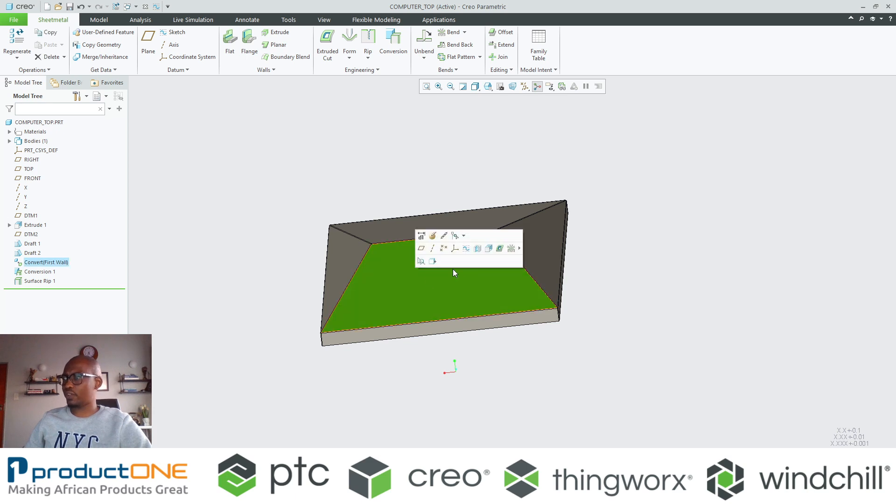
left_click(492, 245)
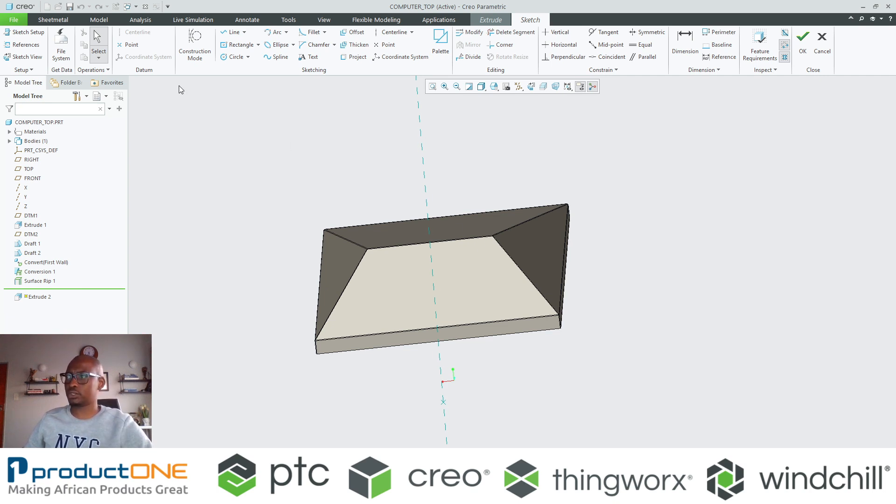
left_click(530, 87)
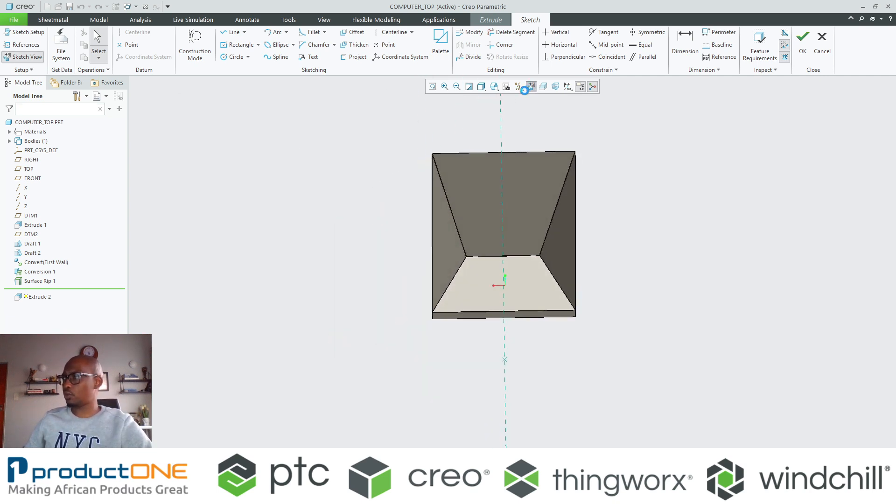
Import the saved section s2d0002.sec into the sketch beside the part and set its scale to 1.
left_click(58, 40)
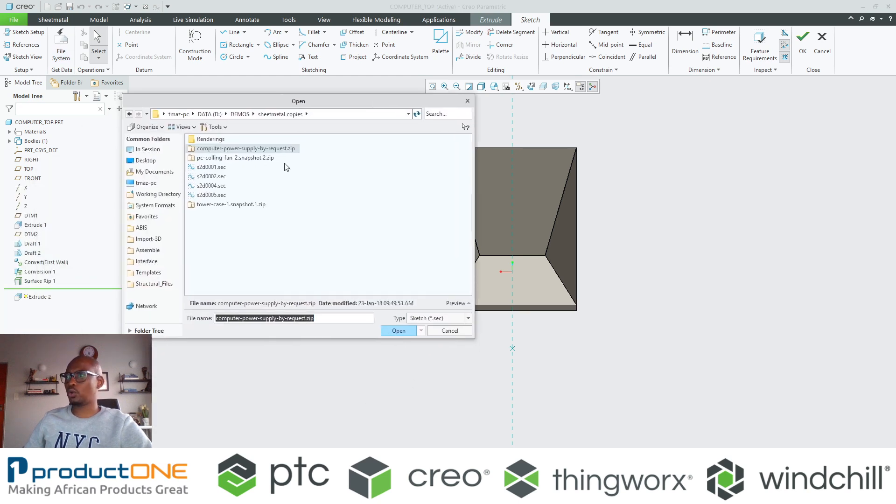
double_click(203, 179)
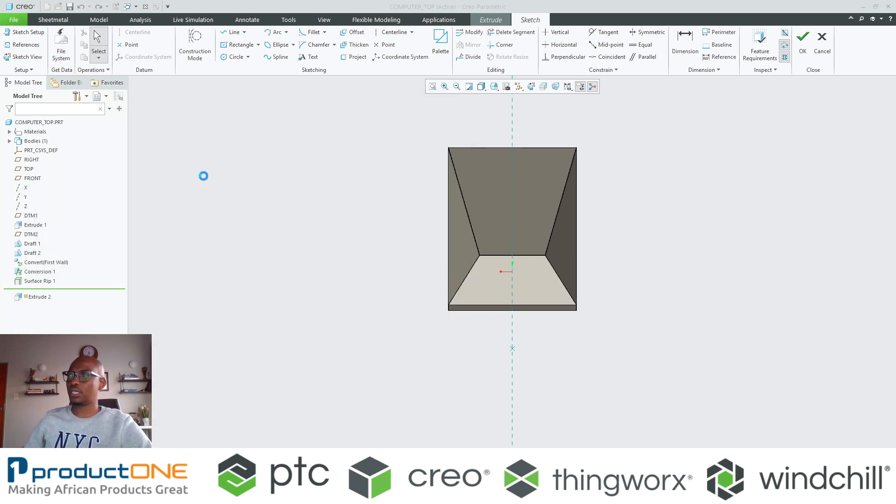
left_click(723, 252)
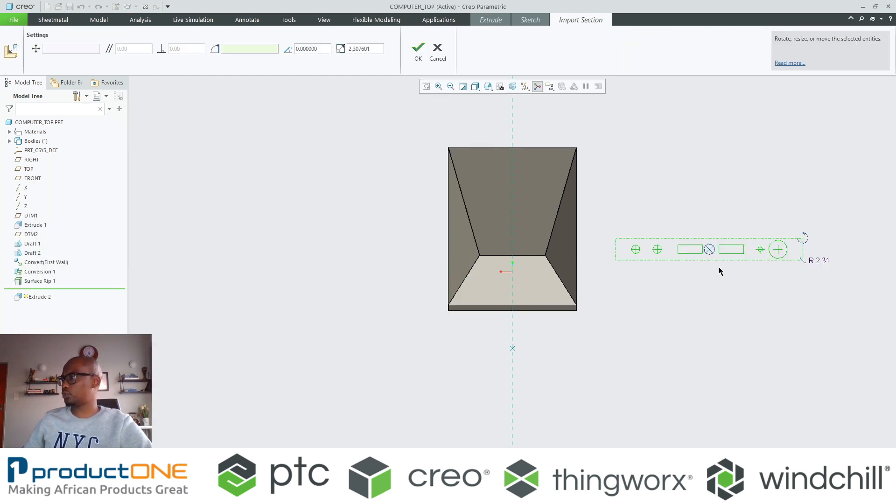
double_click(353, 49)
type("1")
key("Return")
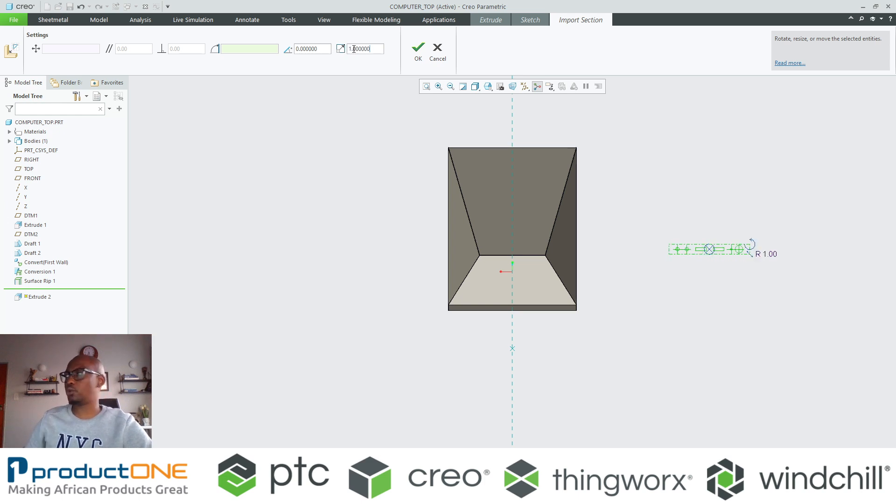
Position the imported port section on the vertical centreline of the sloped front face and complete the extruded cut.
mouse_move(753, 247)
left_mouse_down()
mouse_move(666, 256)
mouse_move(667, 243)
mouse_move(680, 270)
mouse_move(514, 288)
left_mouse_up()
scroll(514, 288, "up", 5)
left_click(418, 49)
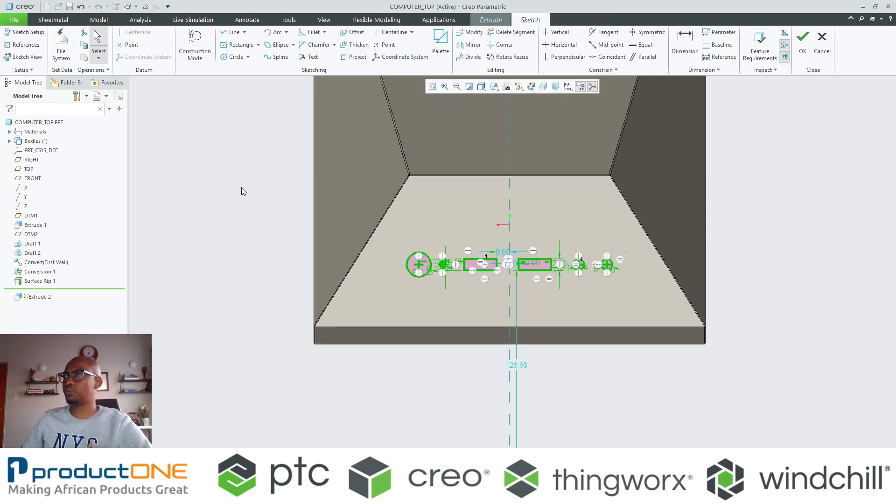
left_click(803, 49)
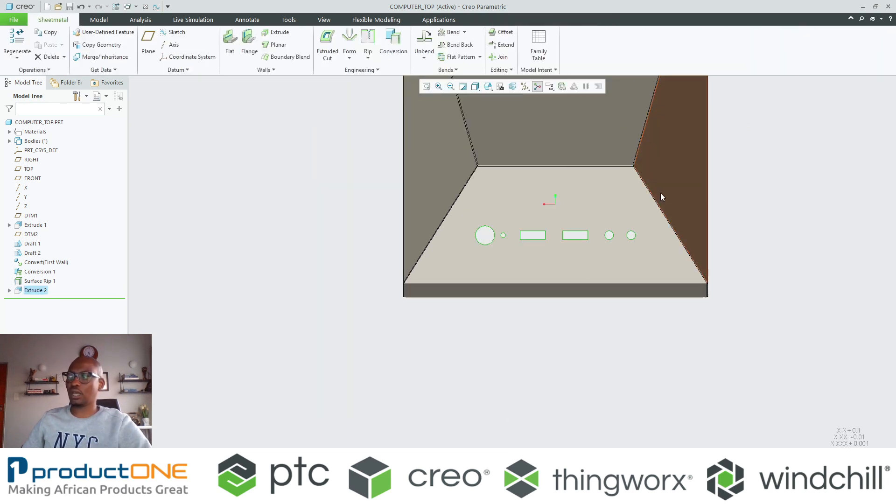
middle_click_drag(662, 196, 413, 195)
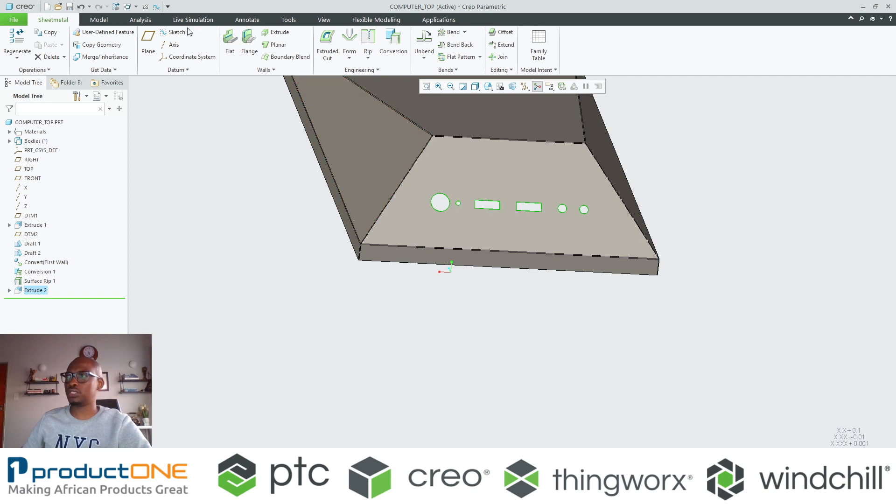
Switch to COMPUTER.ASM and activate the back panel part COMPUTER_BACK.PRT.
left_click(128, 6)
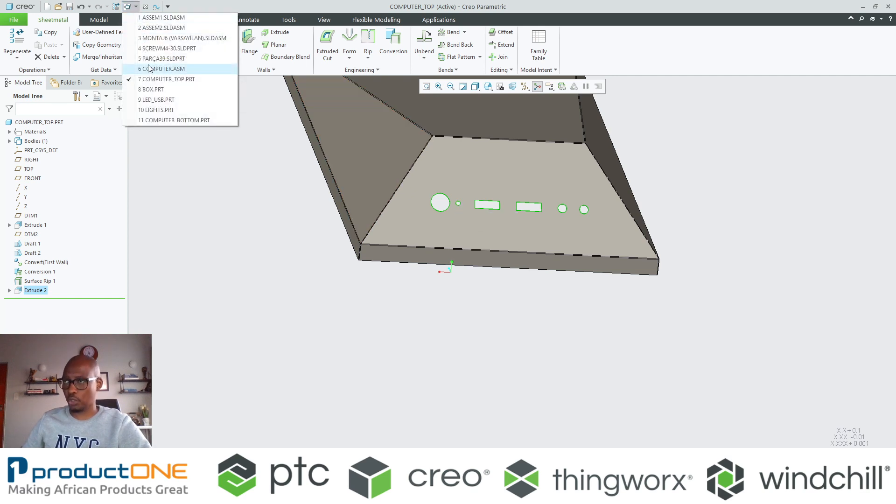
left_click(154, 68)
middle_click_drag(438, 213, 508, 223)
left_click(508, 222)
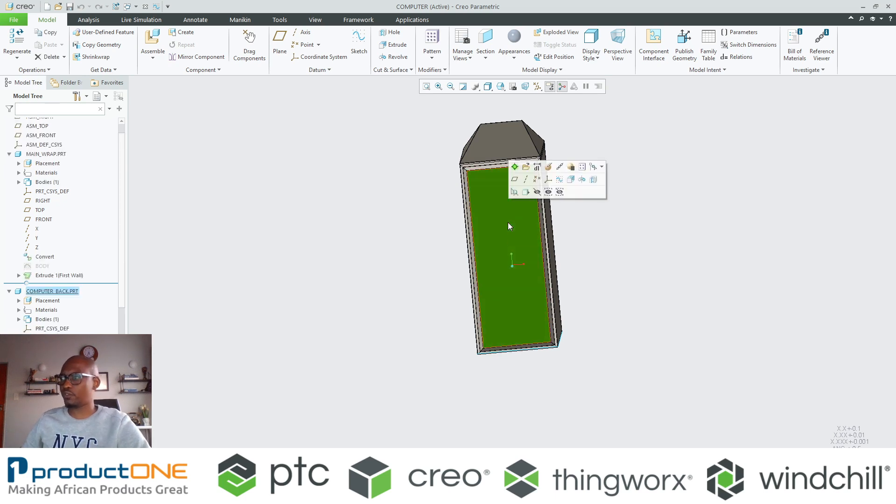
left_click(515, 167)
Start an extruded cut sketch on the back panel's large flat face, with the sketch plane facing the screen.
left_click(483, 226)
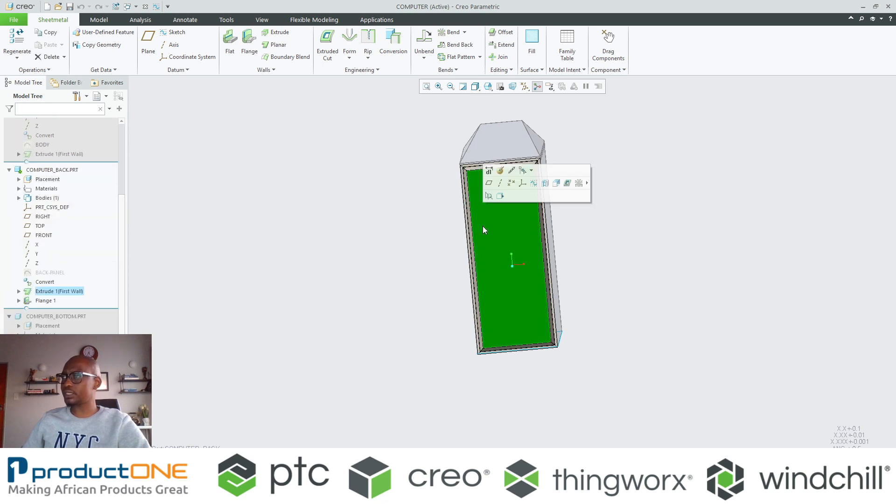
left_click(556, 184)
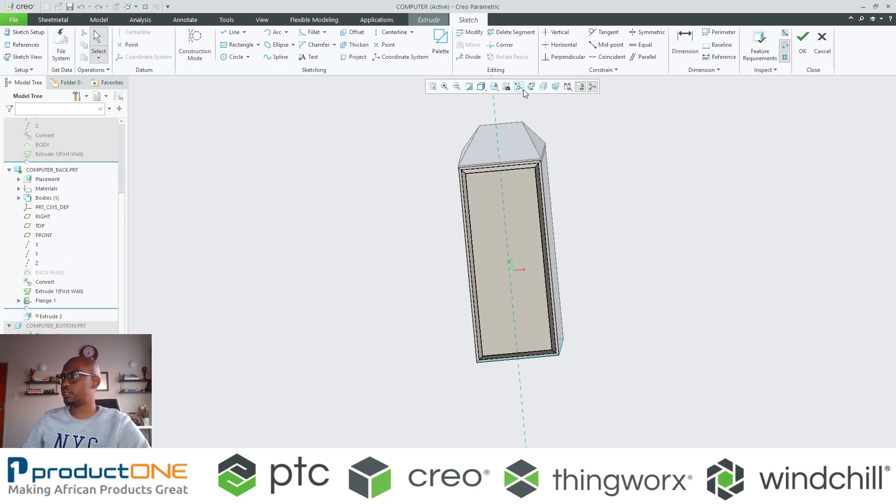
left_click(523, 91)
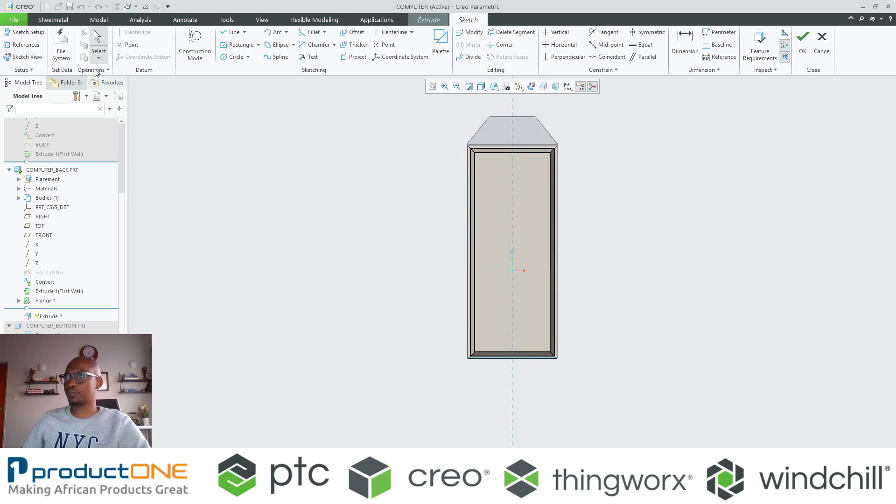
Import the saved section s2d0005.sec, move it onto the panel's vertical centreline and set its scale to 1.
left_click(54, 43)
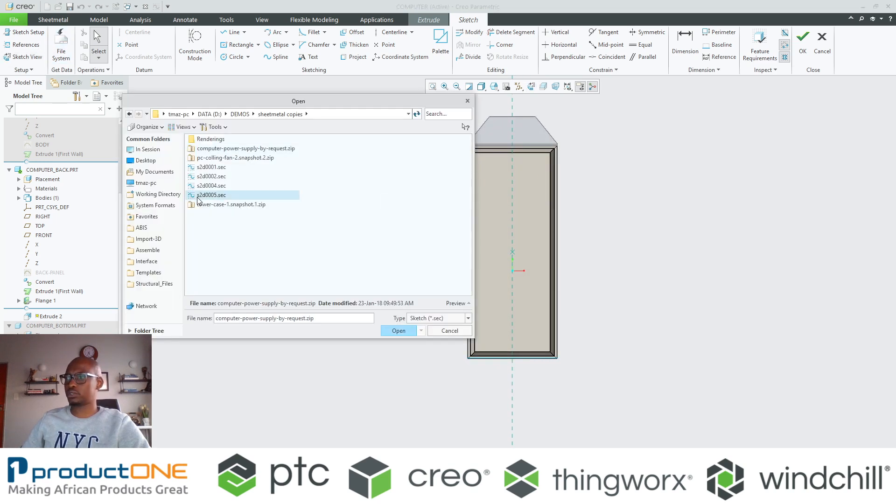
double_click(198, 196)
left_click(586, 250)
scroll(587, 274, "down", 2)
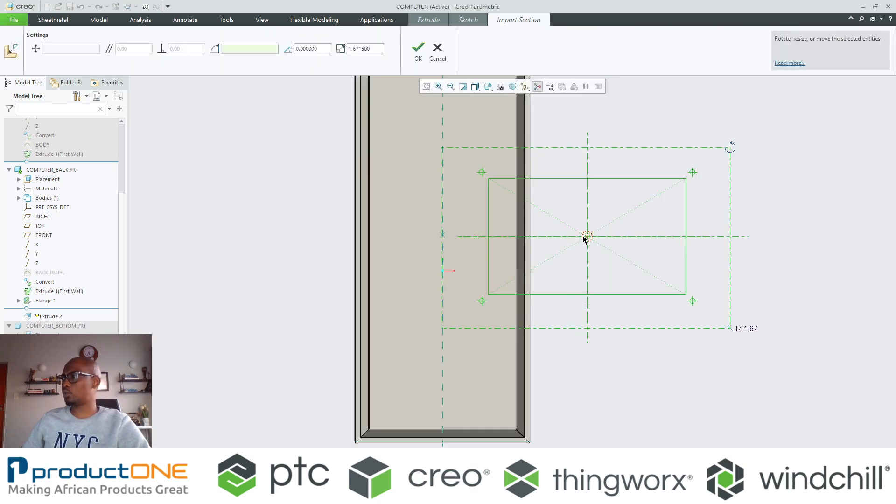
left_click_drag(583, 239, 449, 292)
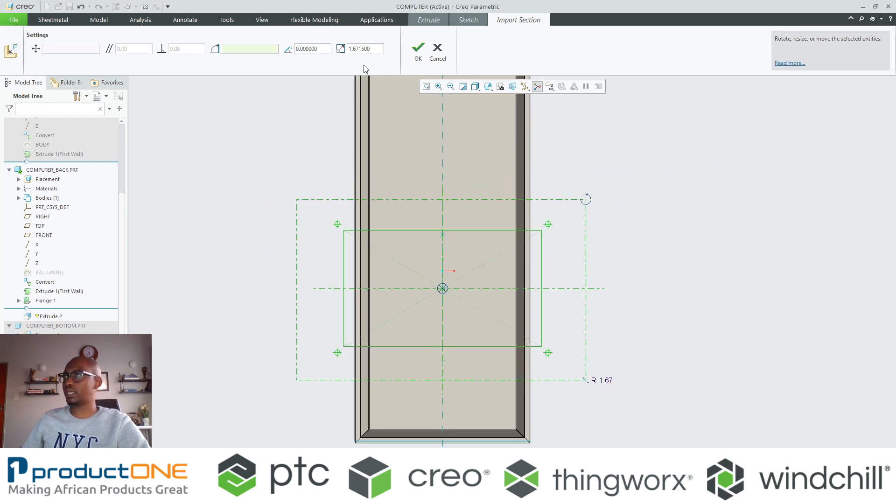
left_click(369, 52)
type("1")
key("Return")
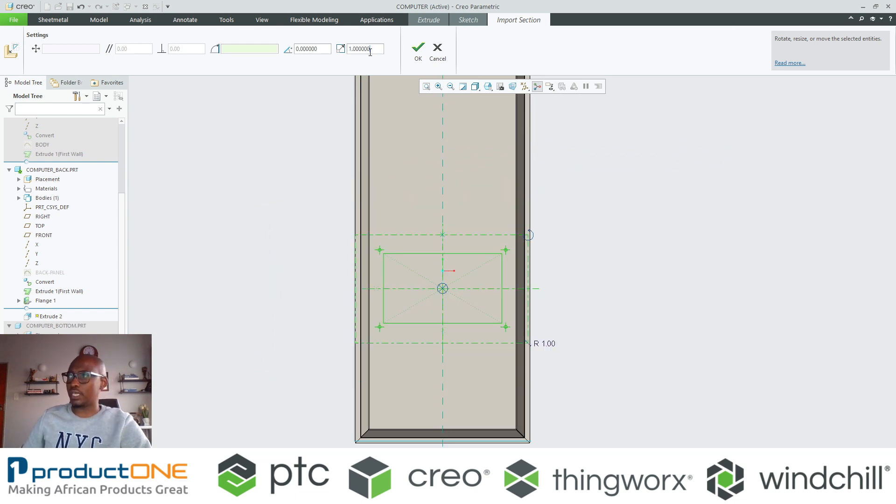
Move the imported rectangular section down the centreline near the panel's lower end and complete the extruded cut.
left_click_drag(442, 289, 443, 350)
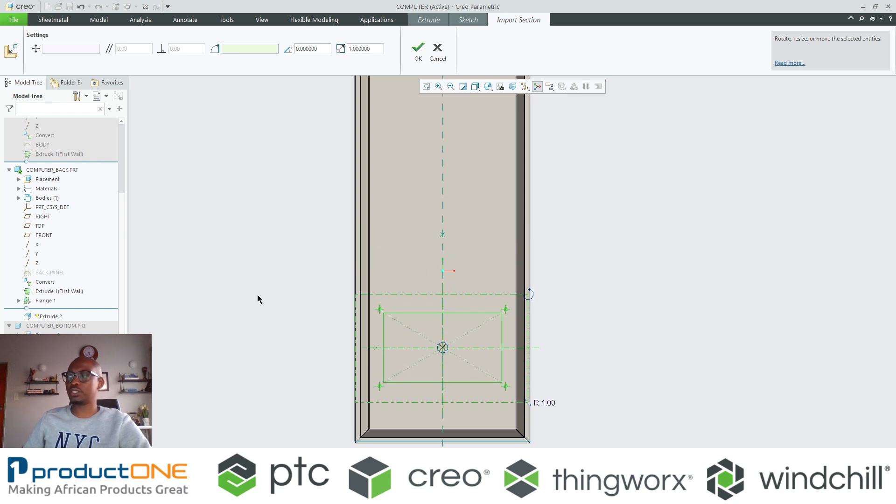
left_click(418, 50)
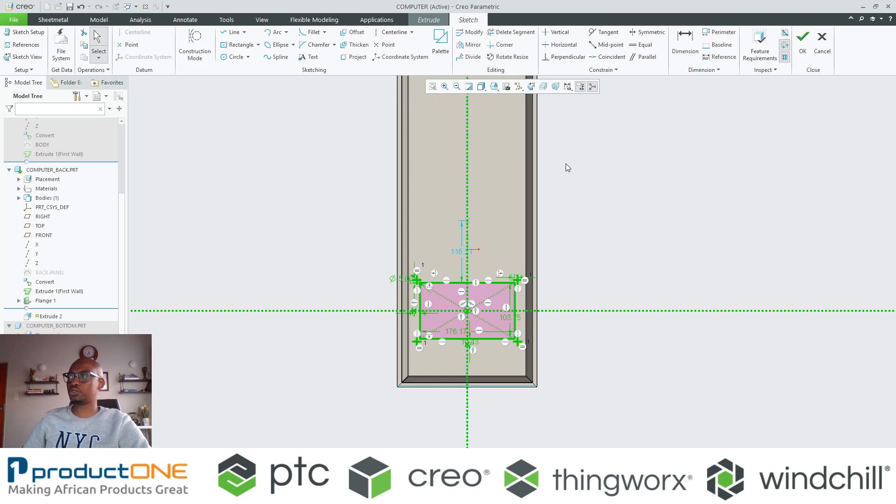
left_click(802, 44)
middle_click(649, 204)
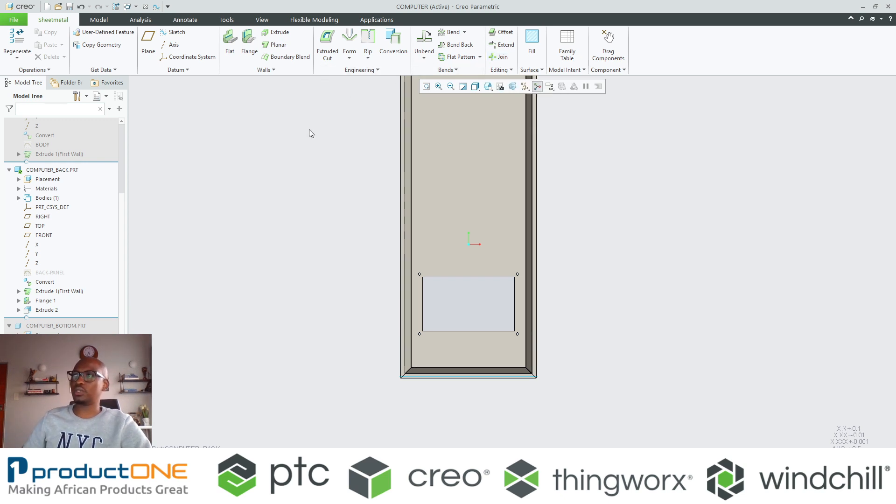
Start another extruded cut sketch on the back panel's flat face and import the saved section s2d0004.sec.
left_click(476, 195)
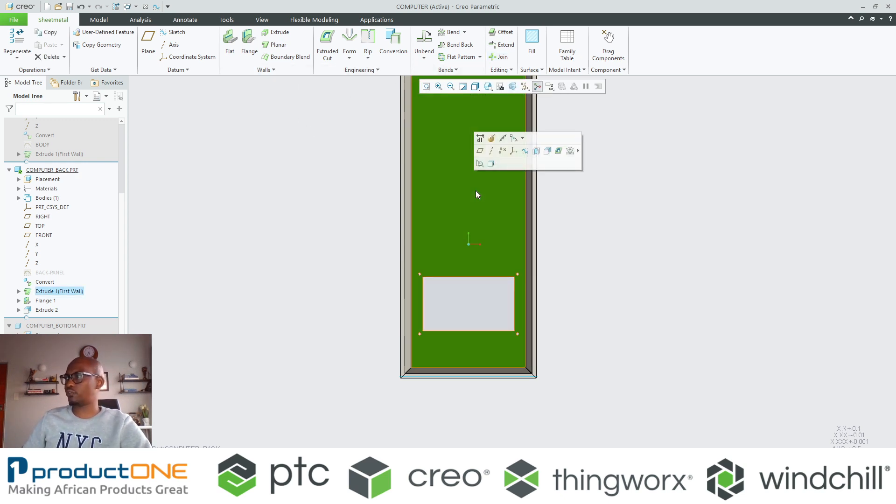
left_click(547, 151)
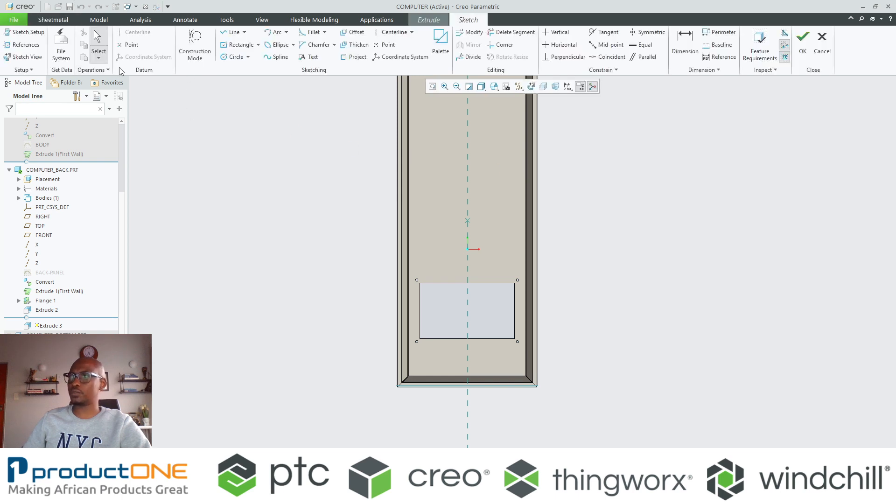
left_click(62, 46)
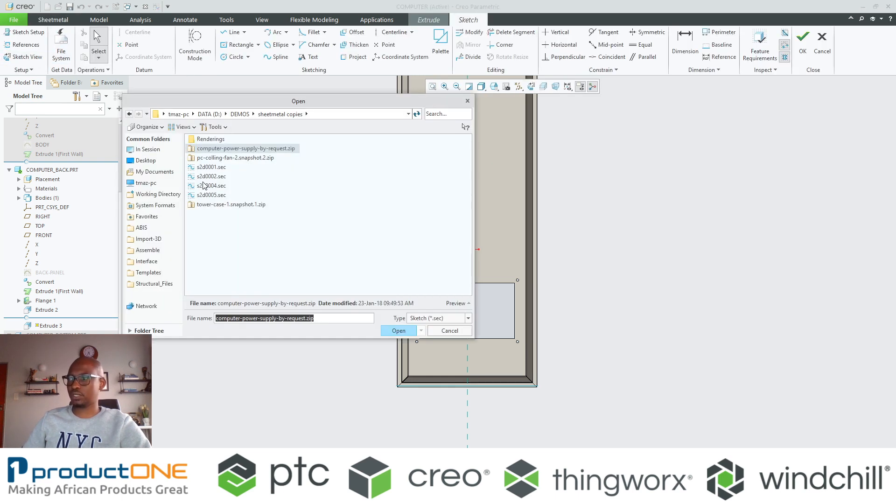
double_click(204, 185)
left_click(646, 254)
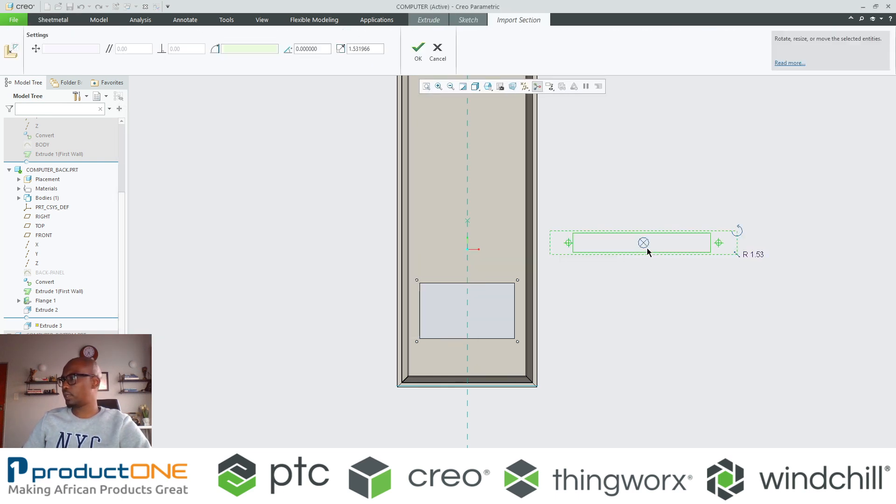
Move the imported s2d0004.sec section onto the back panel's vertical centreline and set its scale to 1.
mouse_move(644, 243)
left_mouse_down()
mouse_move(495, 247)
mouse_move(467, 238)
left_mouse_up()
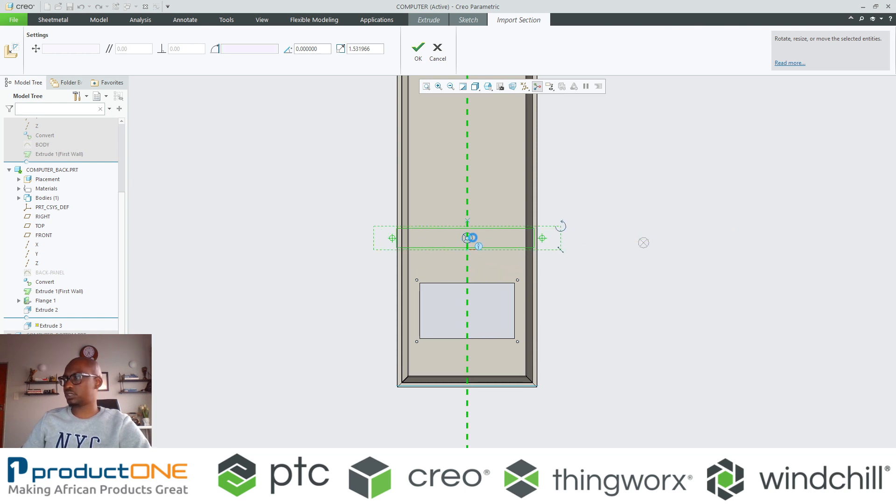
left_click(371, 48)
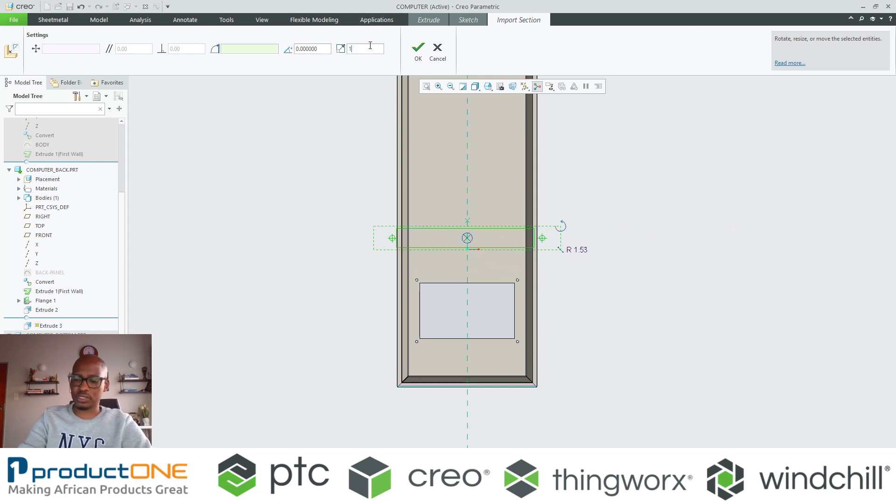
key("Return")
scroll(486, 241, "down", 3)
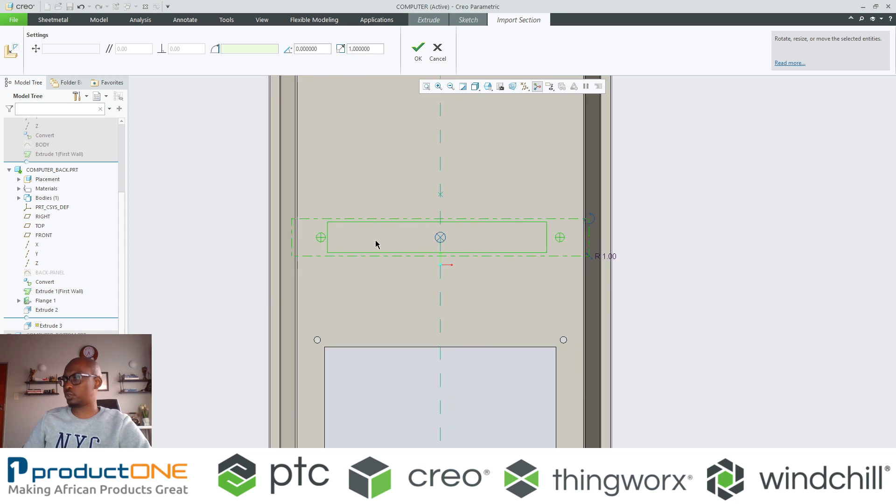
Shift the slot section down the centreline, just above the large rectangular cutout, and complete the extruded cut.
left_click_drag(440, 244, 445, 270)
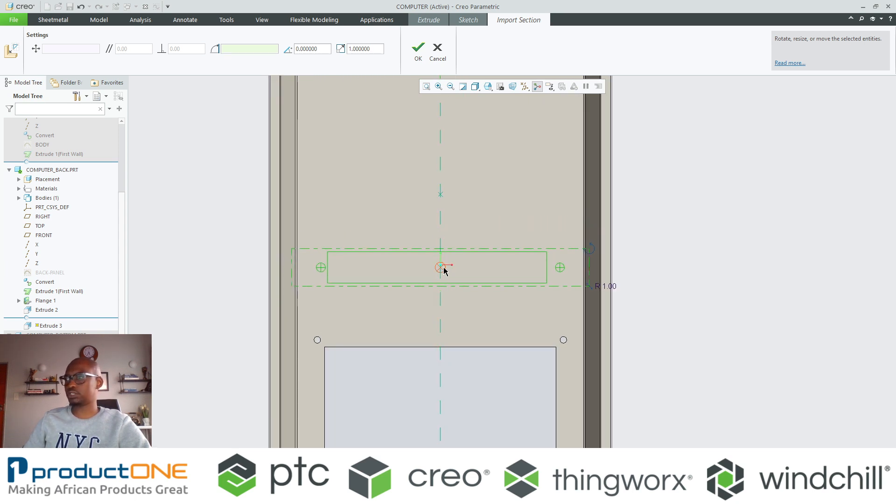
left_click(418, 49)
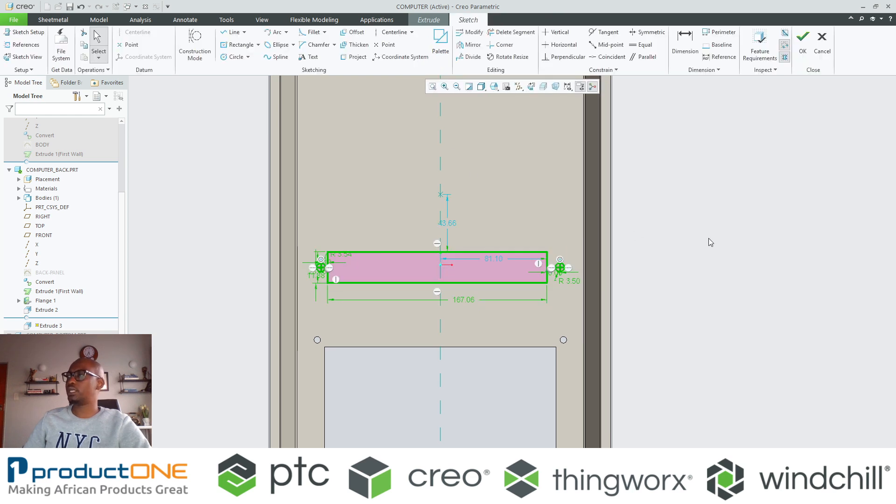
middle_click(714, 87)
middle_click(716, 168)
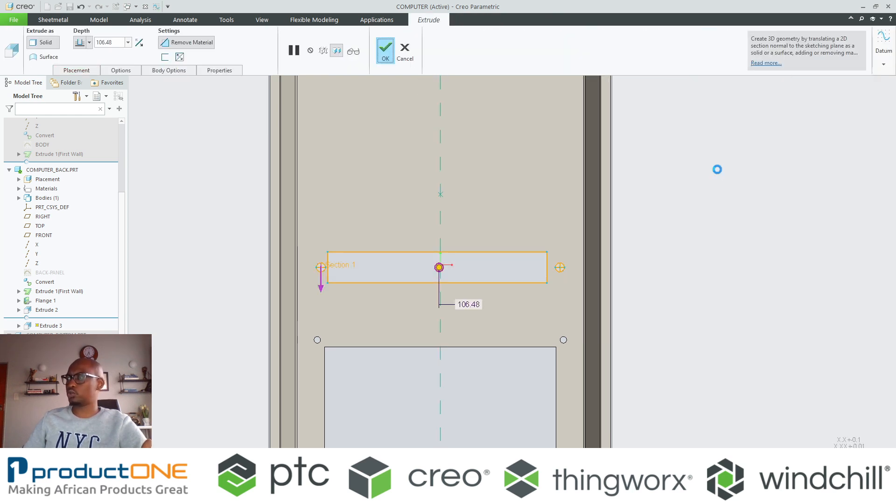
Start a Direction pattern of the slot cut, using the back panel's long vertical edge as the first direction.
right_click(718, 170)
left_click(723, 146)
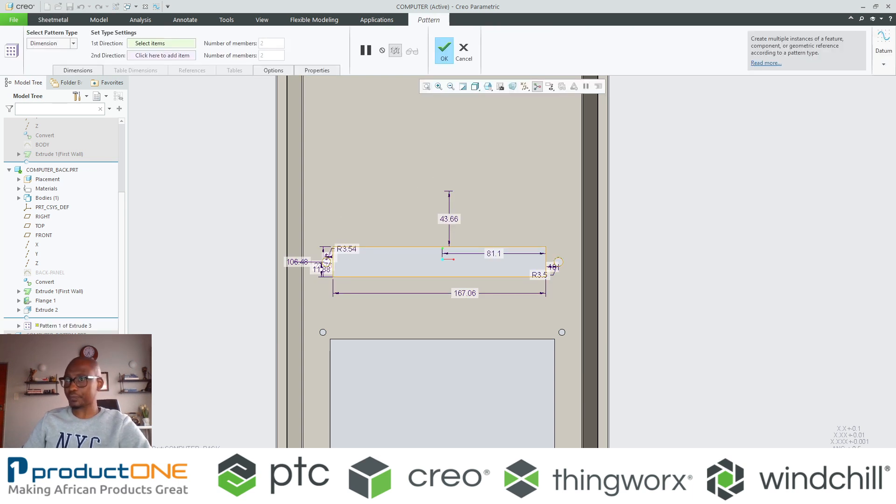
left_click(36, 43)
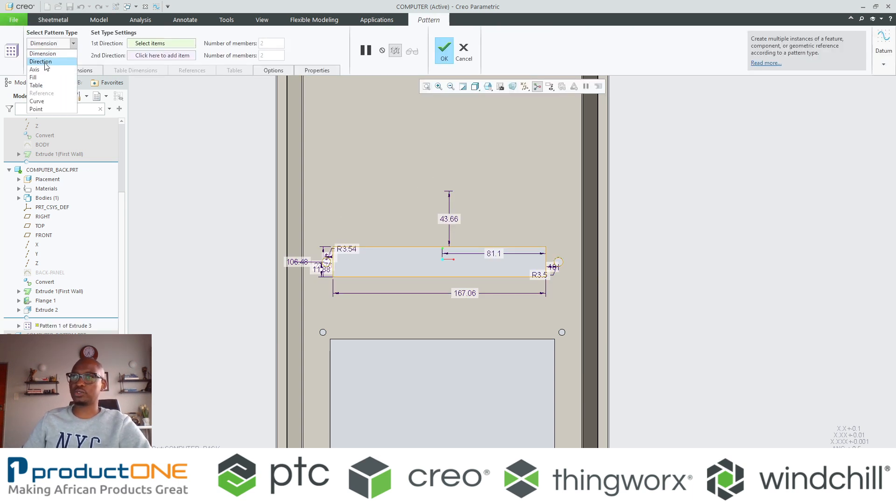
left_click(42, 59)
left_click(302, 152)
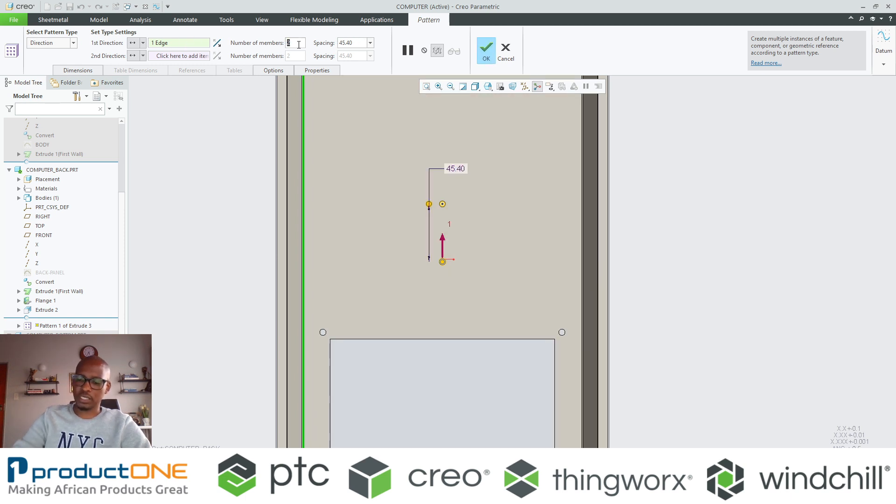
Set the slot pattern to 4 members with a spacing of 50 and complete it.
type("4")
key("Return")
scroll(620, 414, "up", 3)
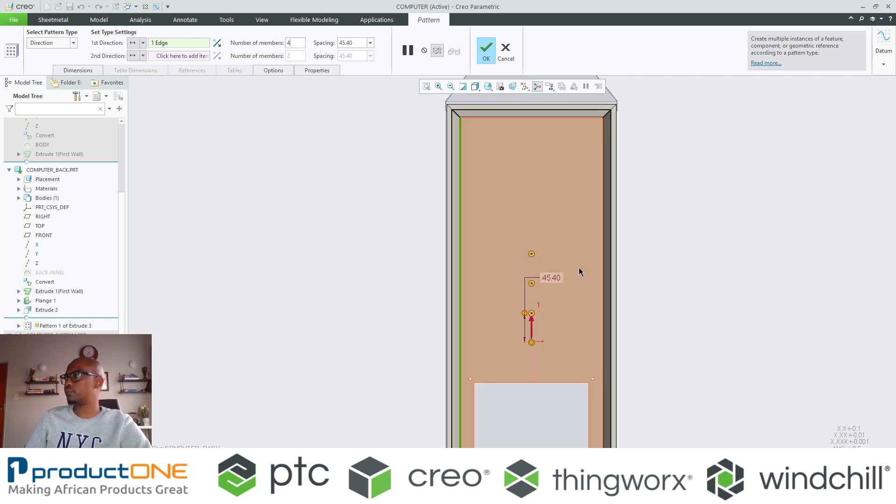
double_click(551, 278)
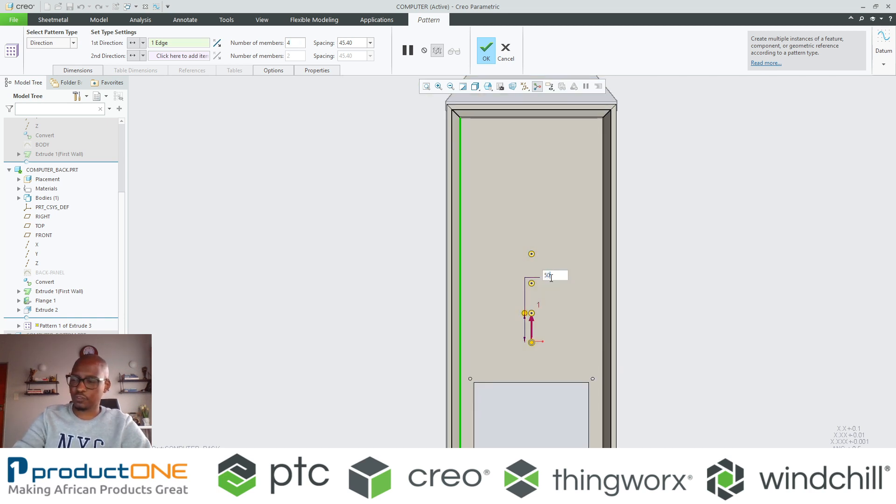
key("Return")
middle_click(633, 261)
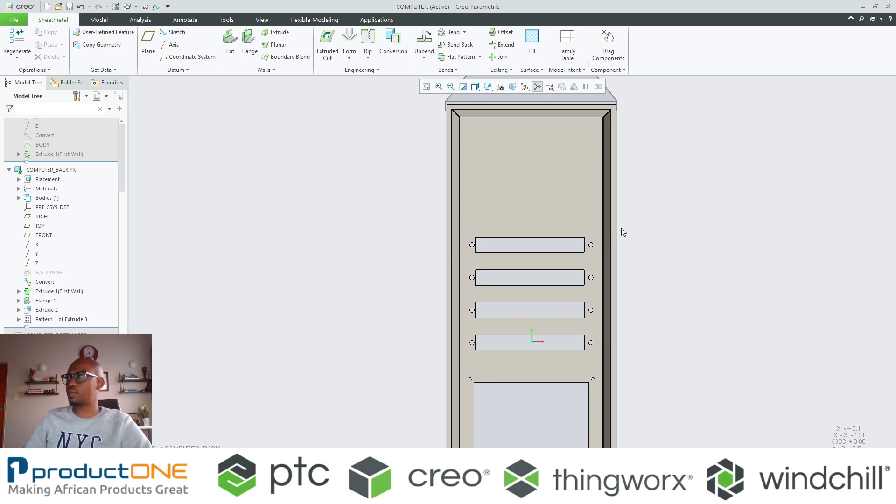
Start an extruded cut sketch on the back panel's flat face and import the section s2d0001.sec at scale 1.
left_click(564, 204)
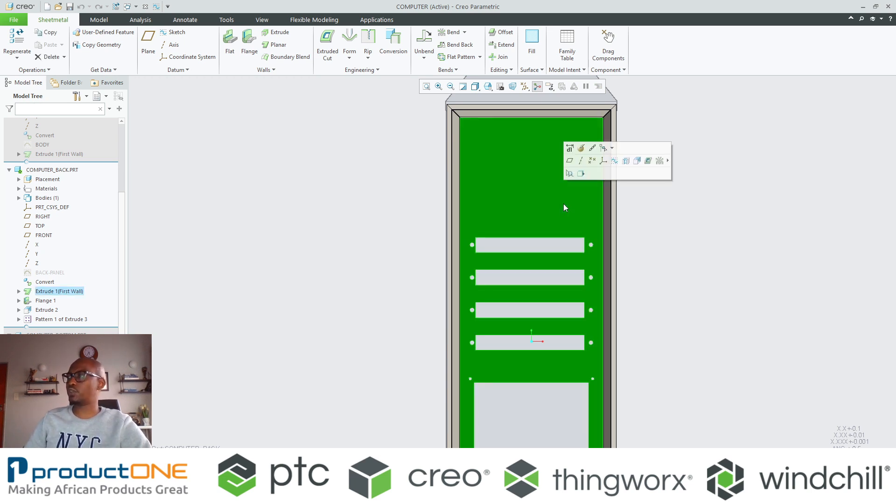
left_click(647, 160)
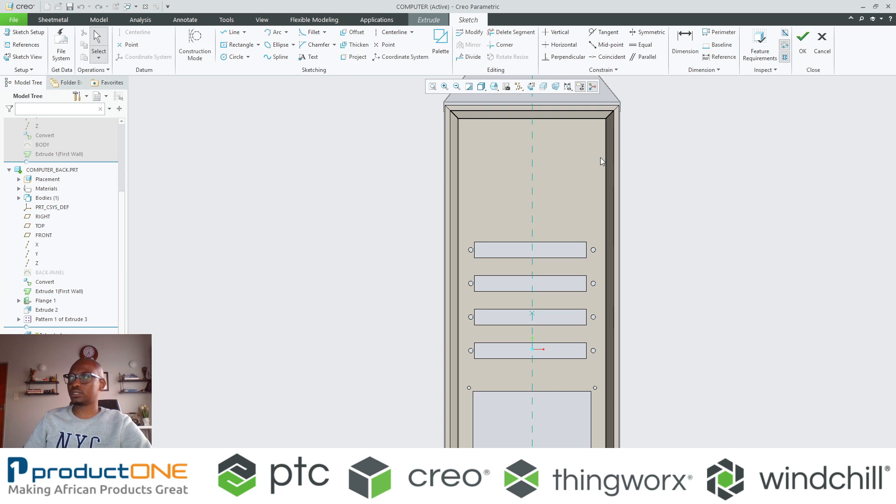
left_click(61, 47)
double_click(219, 167)
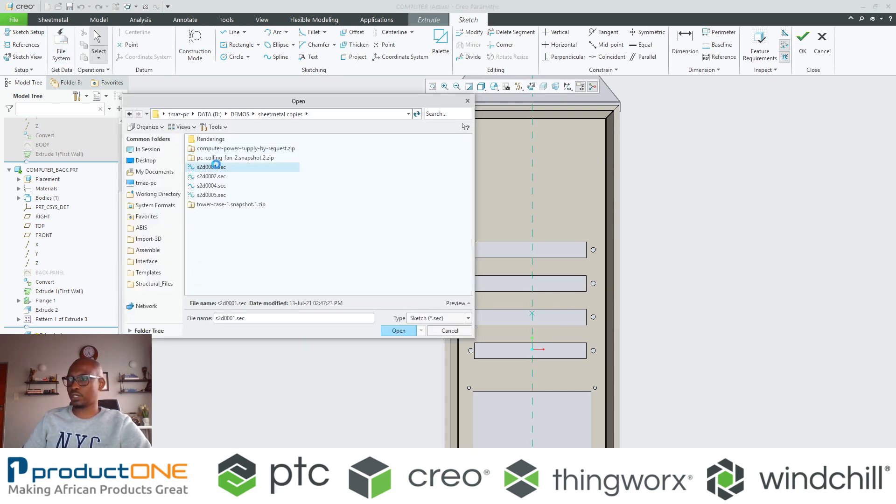
left_click(602, 177)
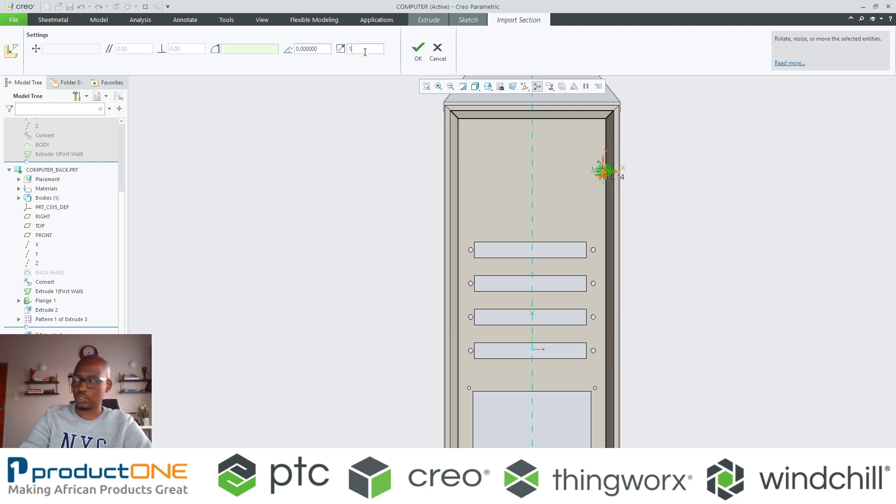
key("Return")
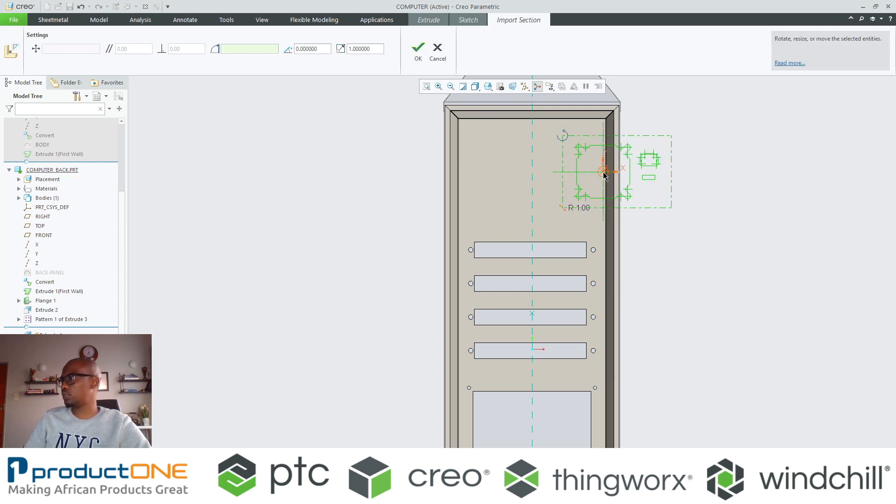
Place the imported fan and socket section above the slots, slightly off the centreline, with its scale set to 1.
left_click_drag(603, 172, 547, 174)
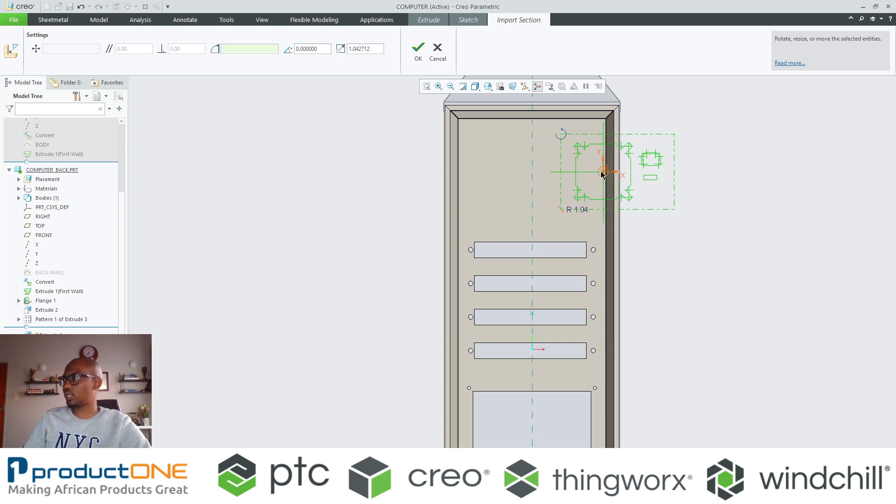
left_click_drag(603, 172, 524, 177)
scroll(560, 169, "down", 4)
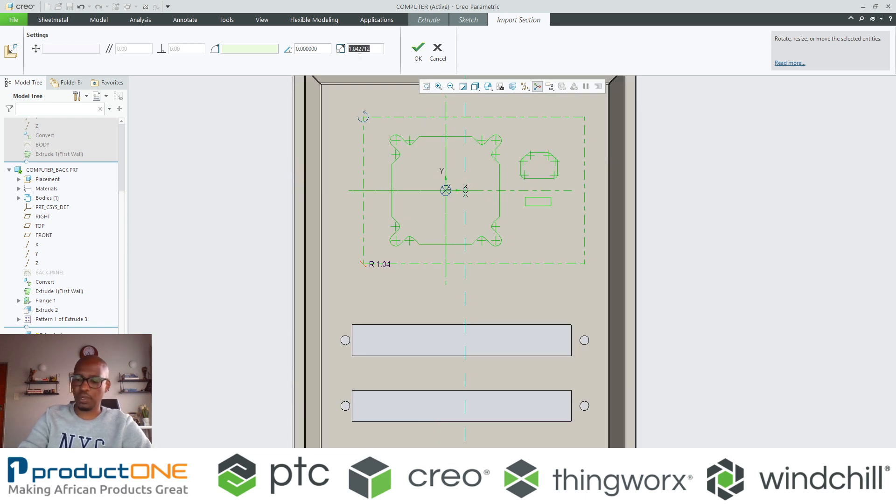
type("1")
key("Return")
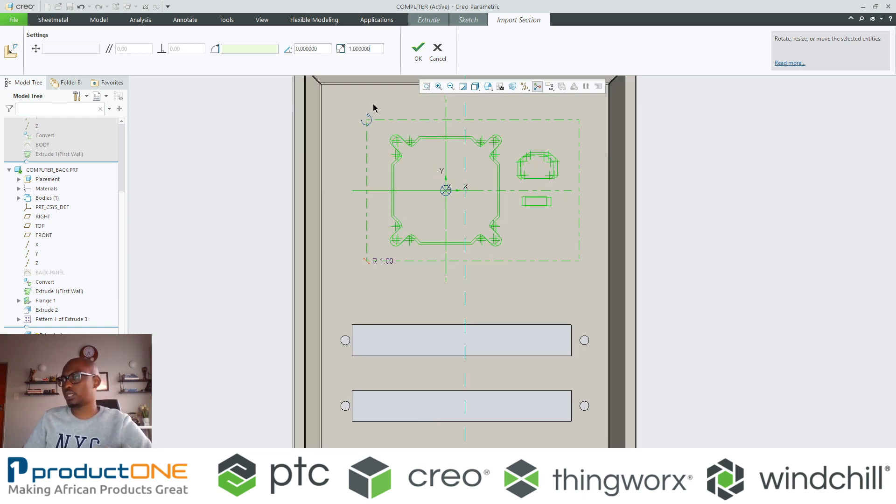
left_click(418, 49)
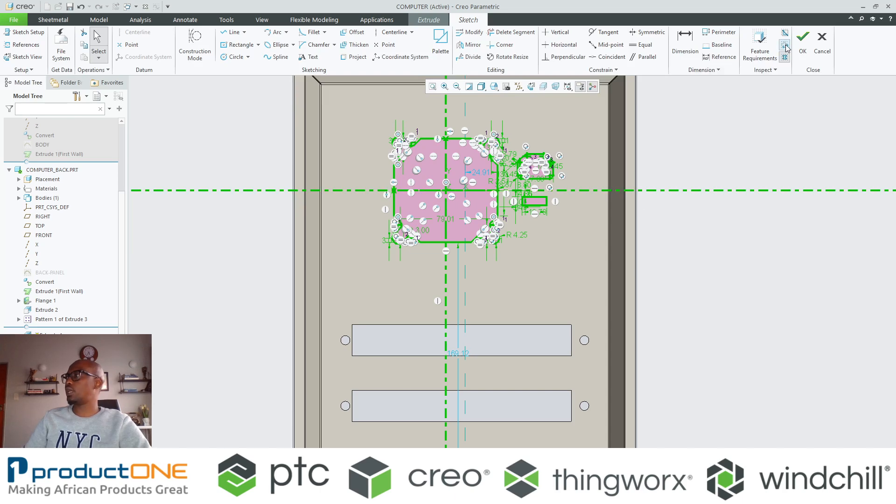
Finish the sketch and complete the extruded cut for the fan and socket openings.
left_click(803, 41)
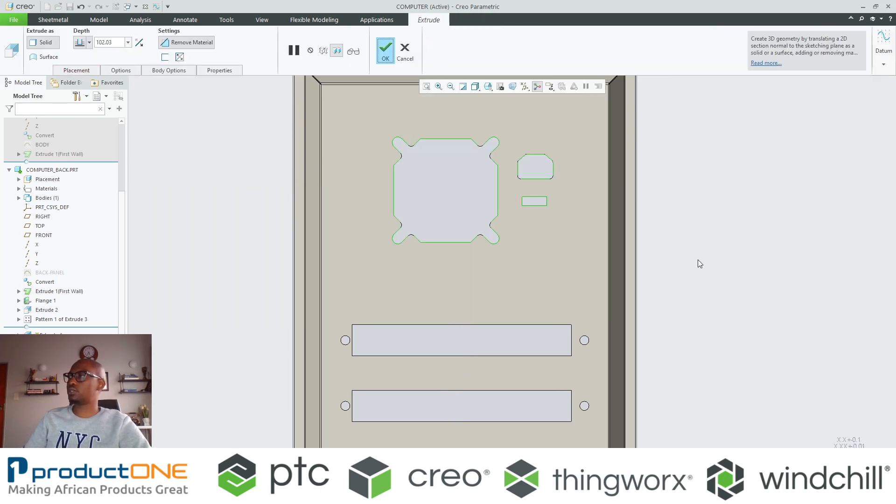
middle_click(698, 259)
middle_click_drag(698, 259, 572, 180)
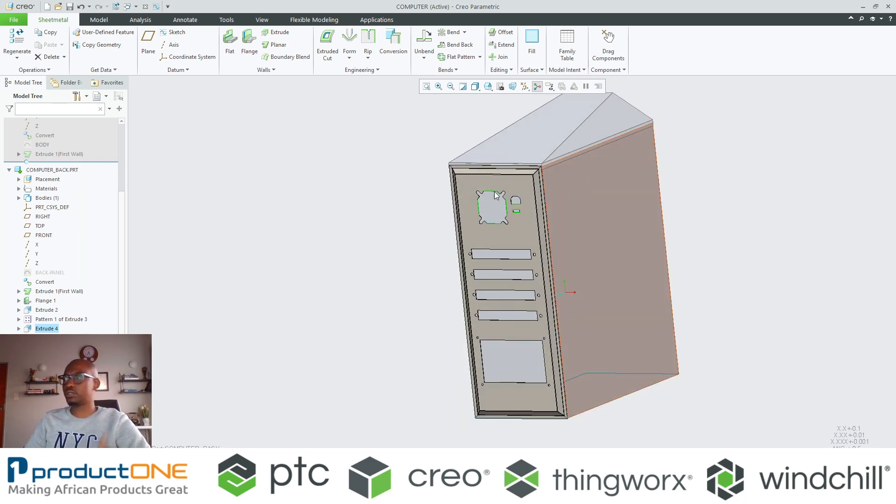
left_click(356, 197)
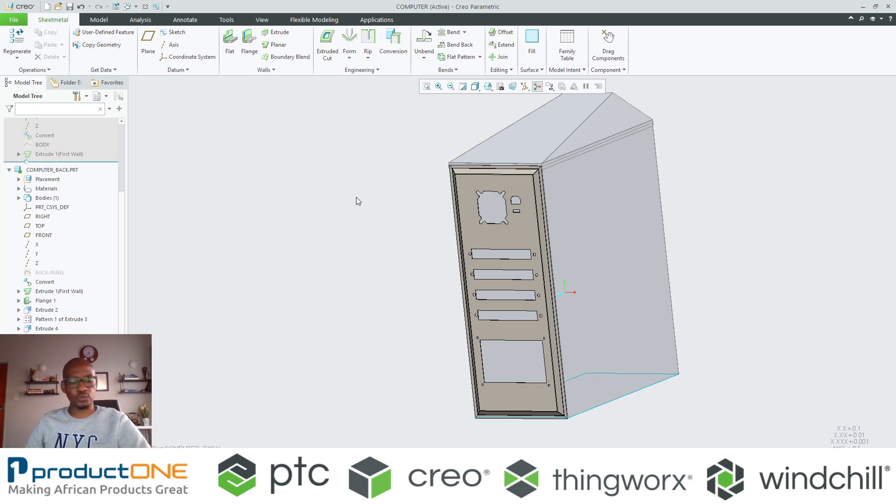
Activate the top-level assembly and insert the 3-pin kettle socket component from the sheetmetal copies folder.
key("ctrl+a")
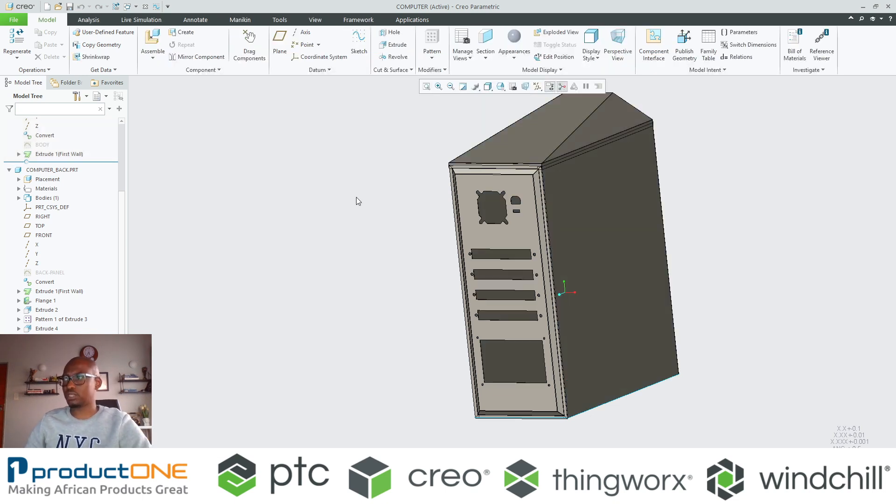
left_click(151, 41)
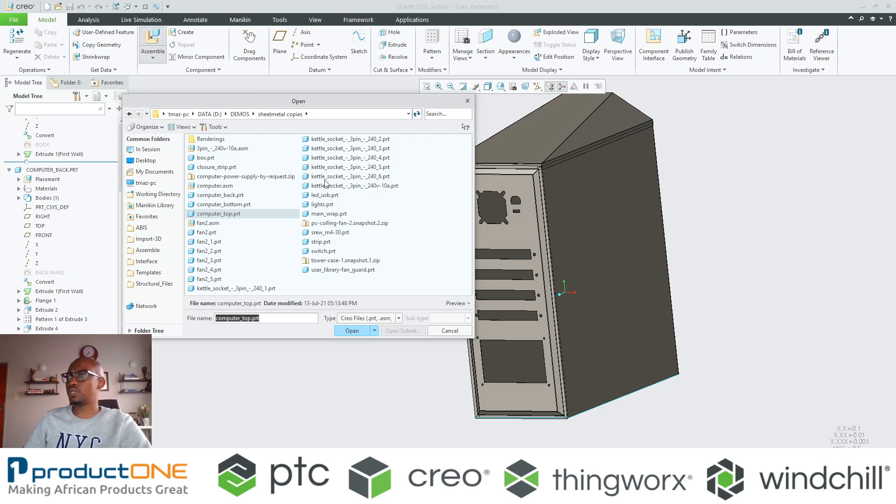
left_click(441, 115)
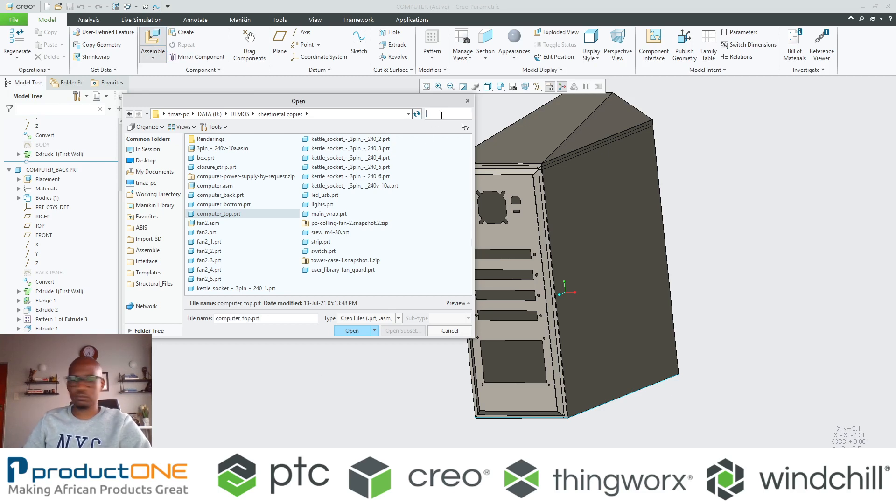
type("3")
double_click(330, 139)
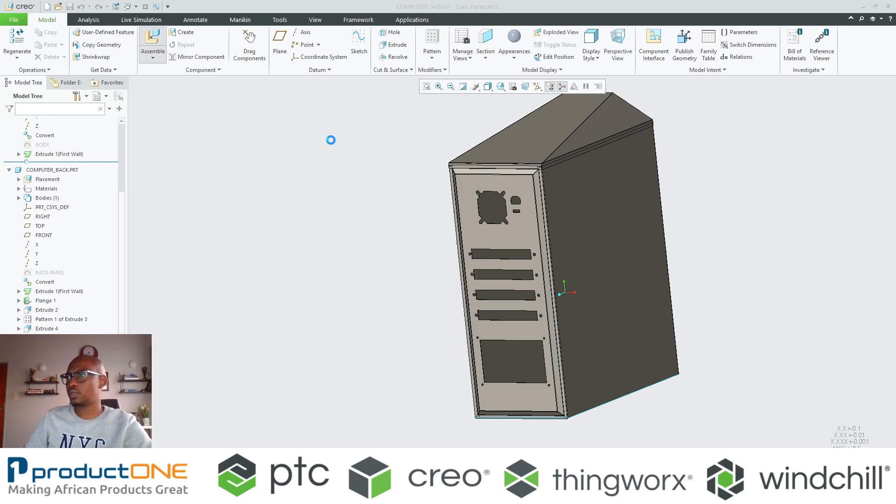
Assign the back panel's flat outer face as the socket's first Coincident placement reference.
scroll(441, 230, "up", 4)
scroll(457, 308, "down", 6)
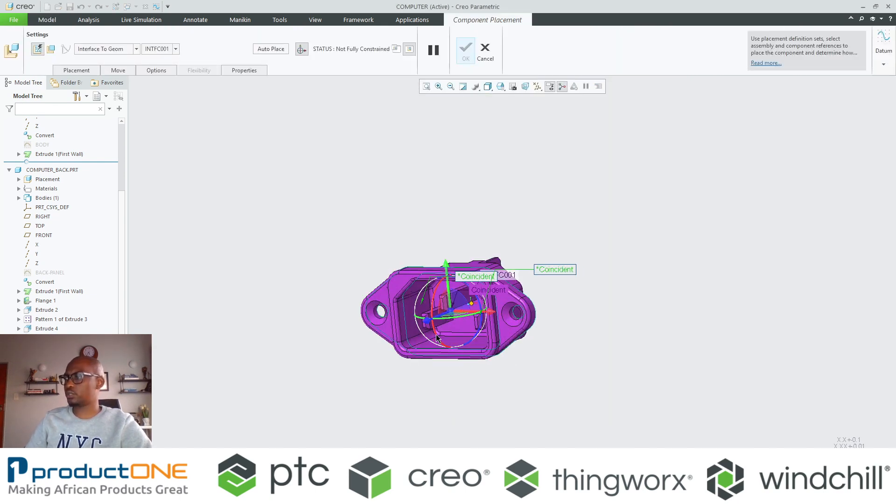
scroll(472, 362, "up", 5)
scroll(463, 199, "down", 3)
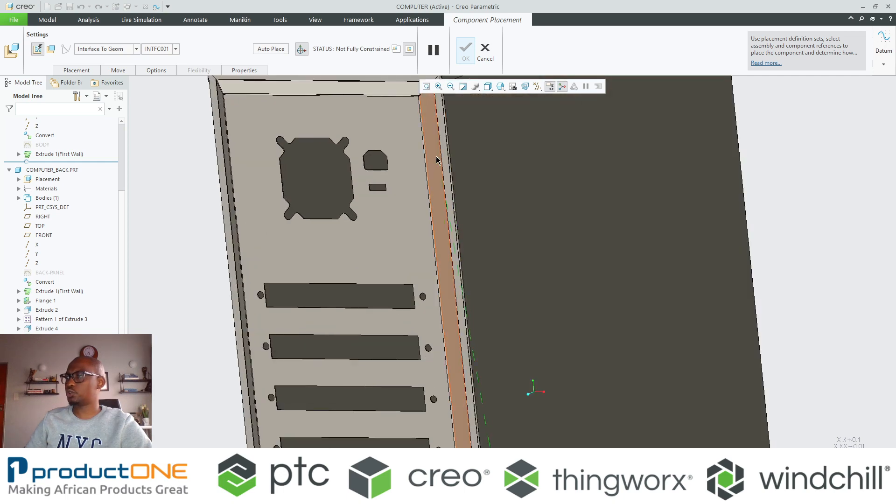
left_click(390, 154)
scroll(390, 154, "up", 2)
scroll(450, 371, "up", 2)
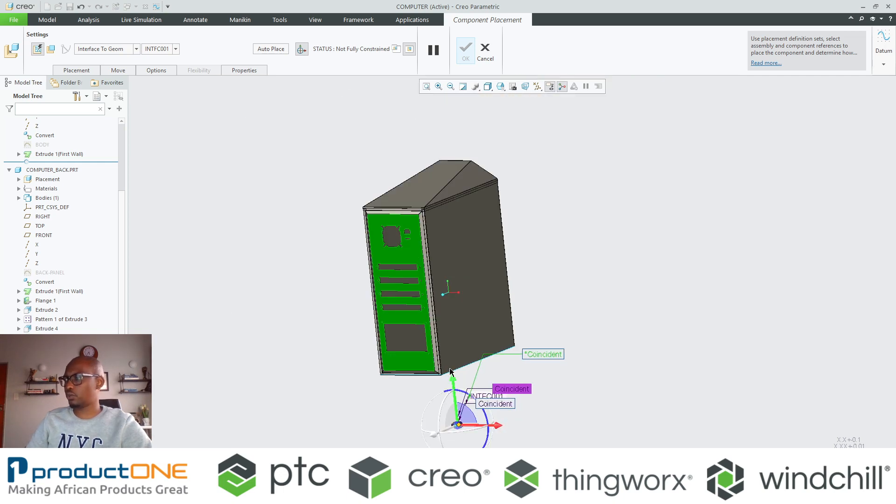
Assign the lower inner face of the socket cutout as the component's next Coincident placement reference.
scroll(457, 382, "down", 4)
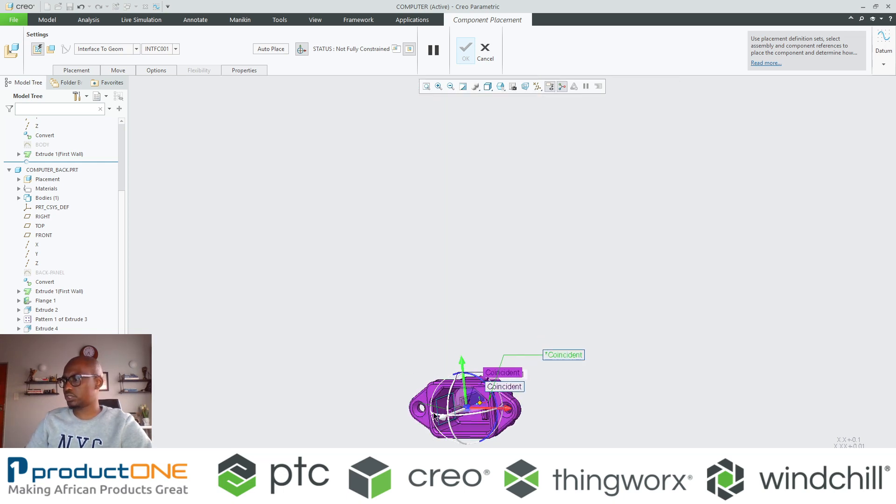
scroll(434, 416, "up", 3)
scroll(363, 99, "down", 3)
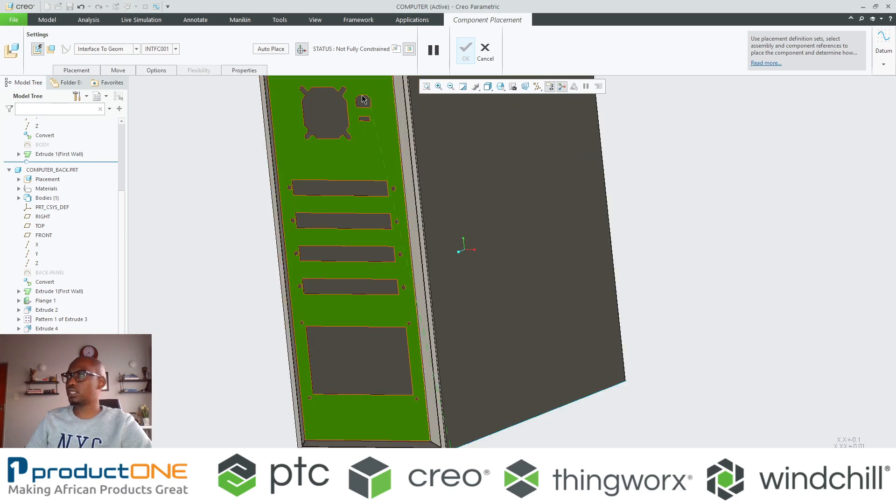
scroll(363, 99, "down", 4)
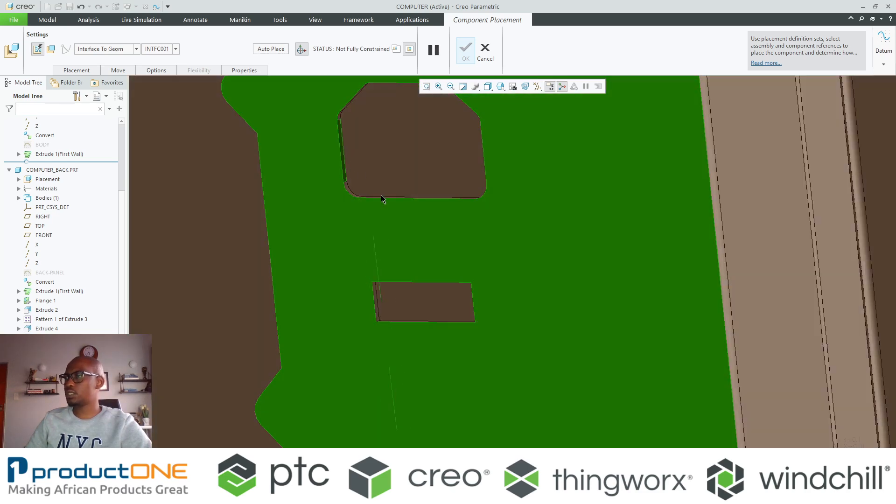
scroll(390, 198, "down", 3)
left_click(392, 199)
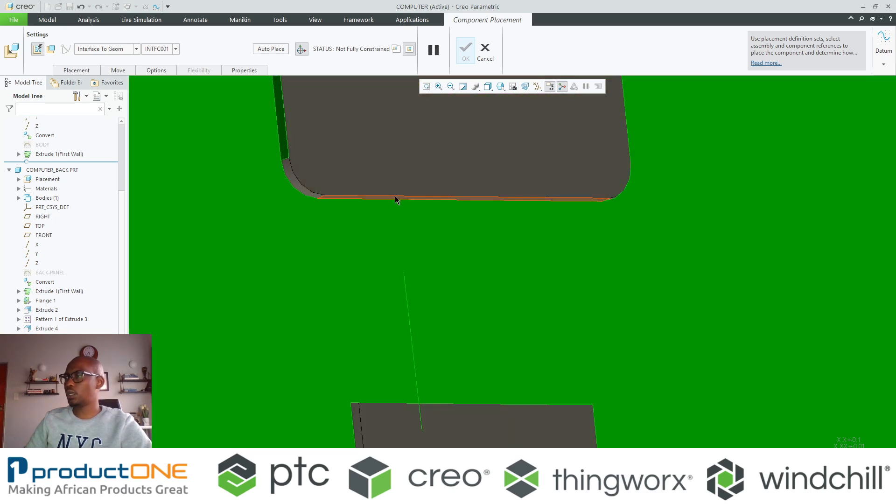
Assign the last reference on the socket cutout and accept the kettle socket's placement in the back panel.
scroll(381, 238, "up", 4)
middle_click(380, 234)
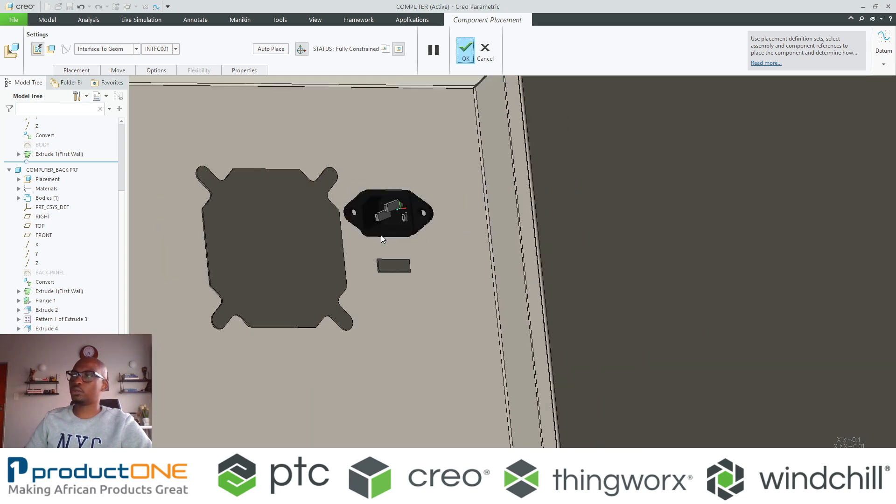
scroll(367, 208, "up", 5)
scroll(370, 213, "down", 3)
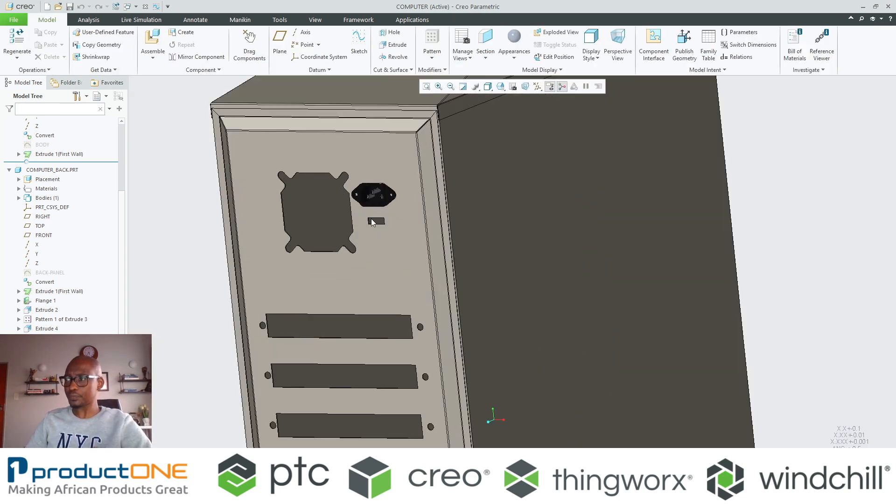
Insert the component switch.prt from the sheetmetal copies folder into the assembly.
left_click(154, 41)
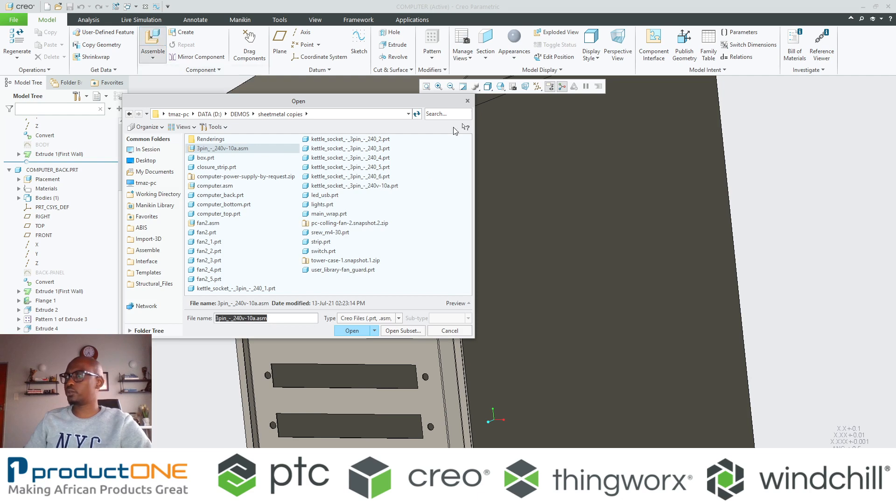
left_click(445, 113)
type("sw")
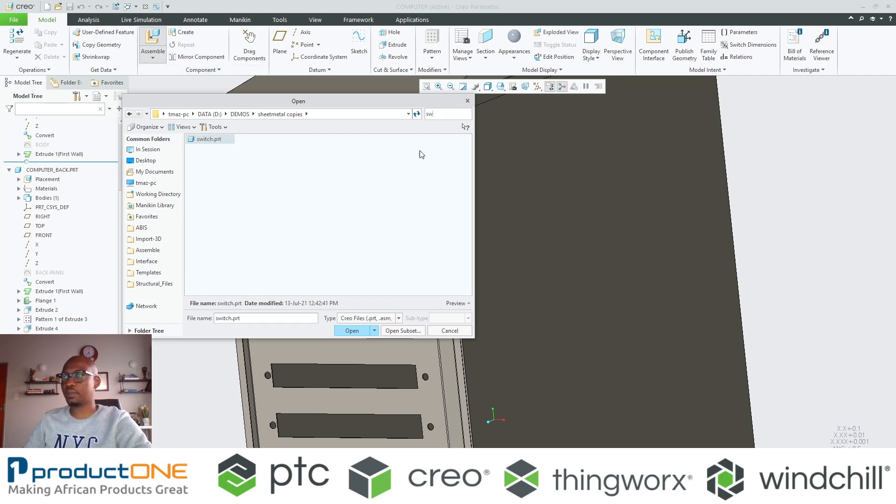
key("Return")
Assign the back panel's outer face and the lower inner face of the switch cutout as the switch's placement references.
scroll(372, 231, "down", 5)
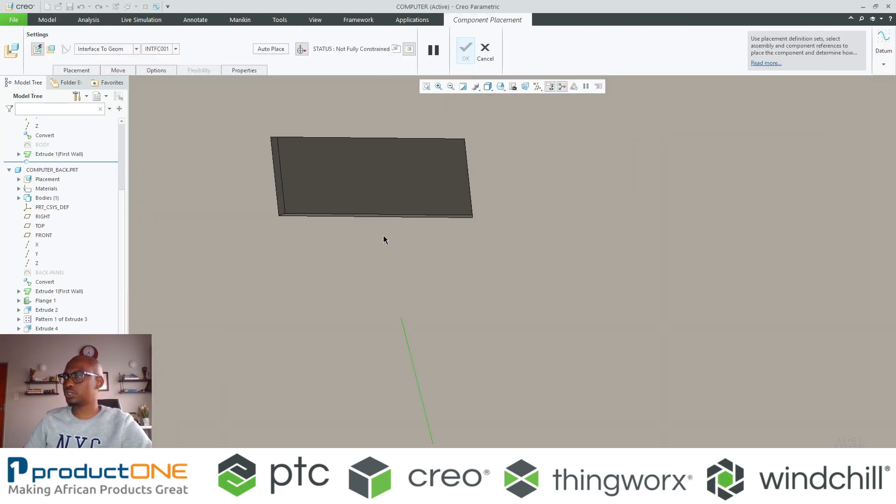
scroll(429, 224, "down", 3)
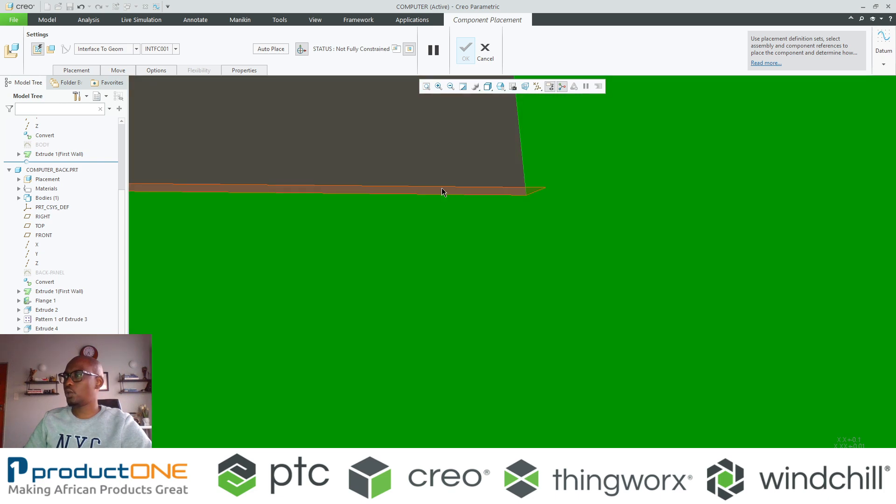
scroll(397, 278, "up", 10)
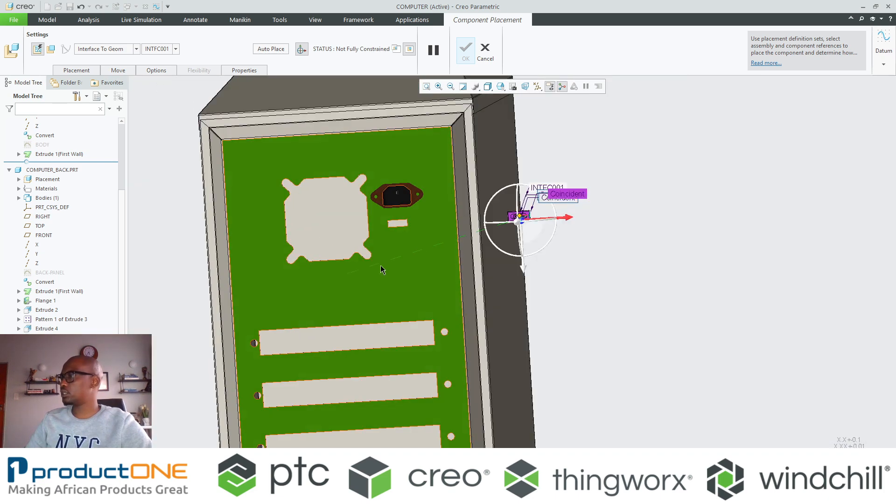
Assign the side inner face of the switch cutout as the remaining reference and accept the switch's placement.
scroll(396, 223, "down", 10)
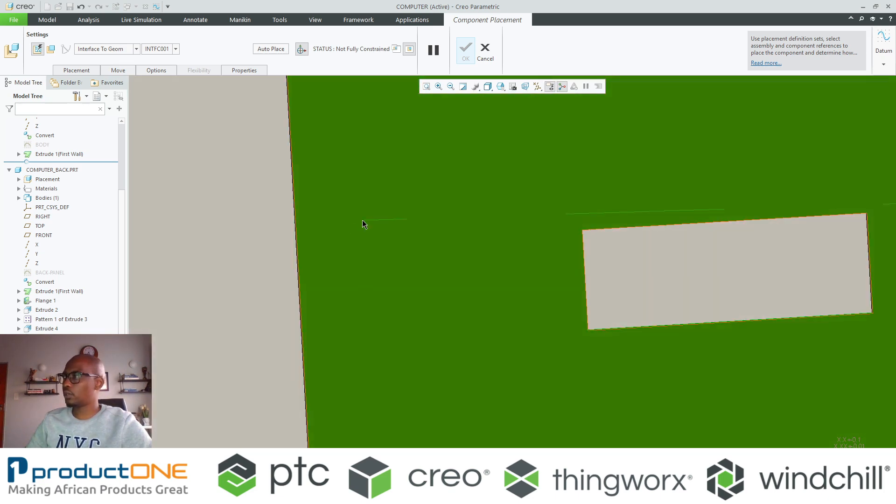
scroll(362, 220, "up", 5)
scroll(583, 233, "down", 5)
scroll(522, 220, "down", 6)
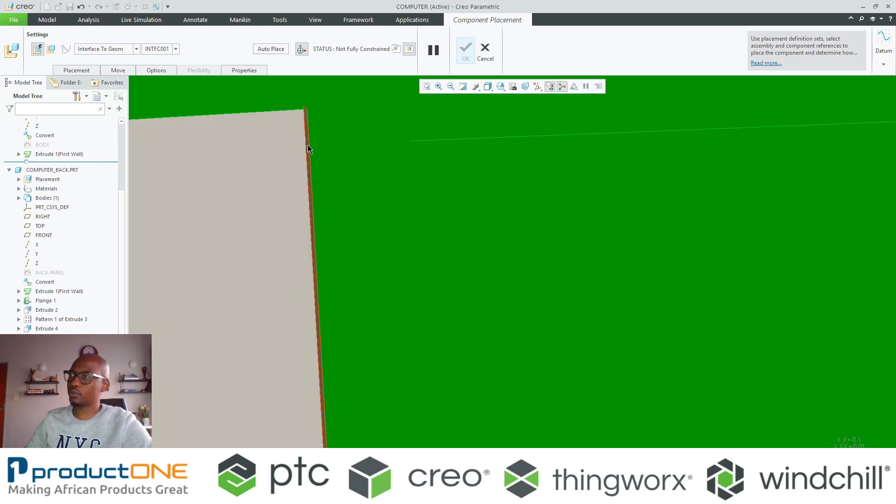
left_click(307, 145)
scroll(509, 256, "up", 8)
middle_click(508, 256)
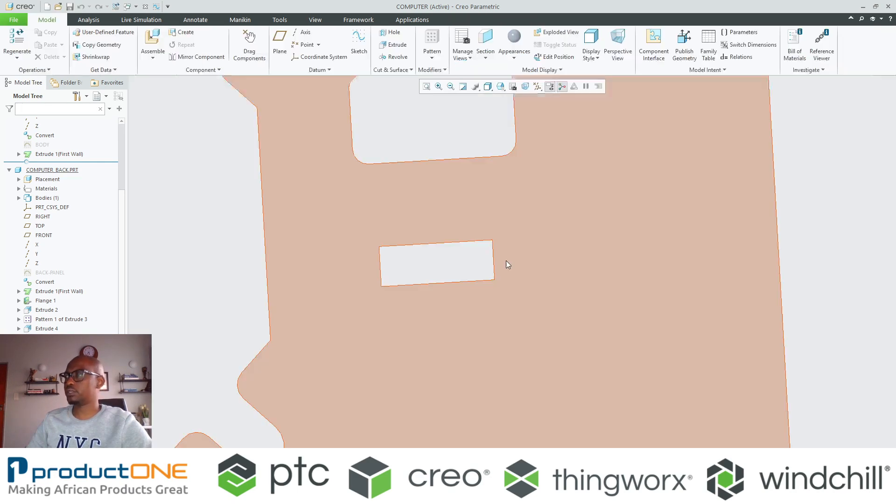
scroll(507, 264, "up", 4)
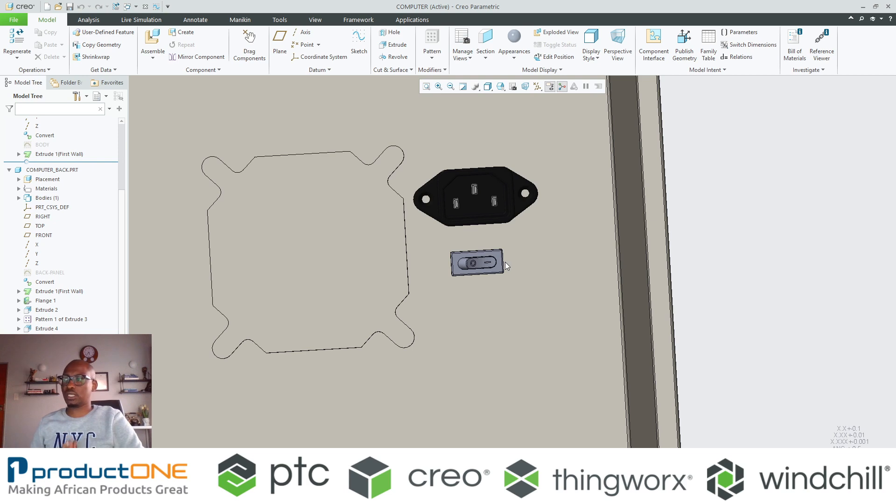
scroll(504, 262, "up", 3)
middle_click_drag(505, 262, 451, 230)
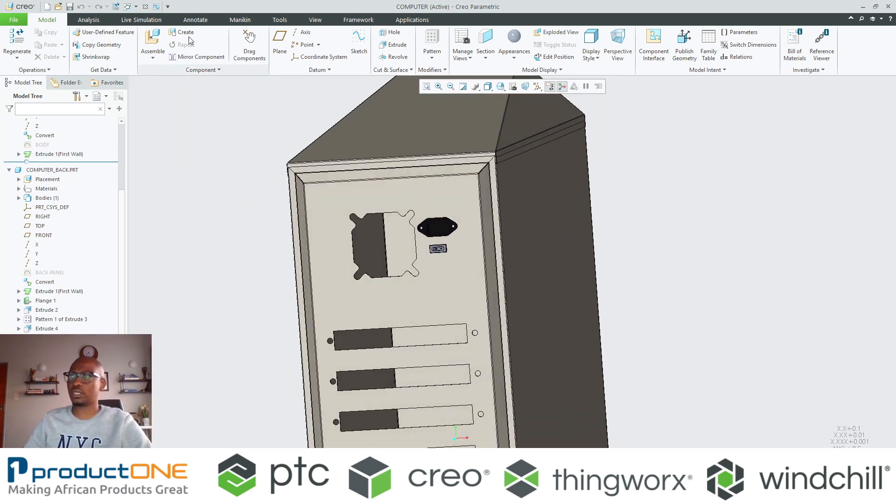
Insert the subassembly fan2.asm from the sheetmetal copies folder and drop it beside the computer case.
left_click(149, 44)
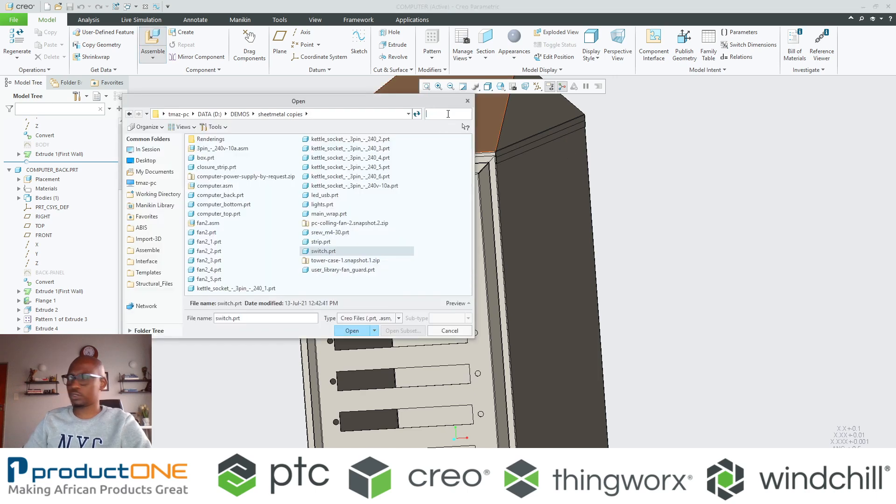
left_click(448, 114)
type("fa")
key("Return")
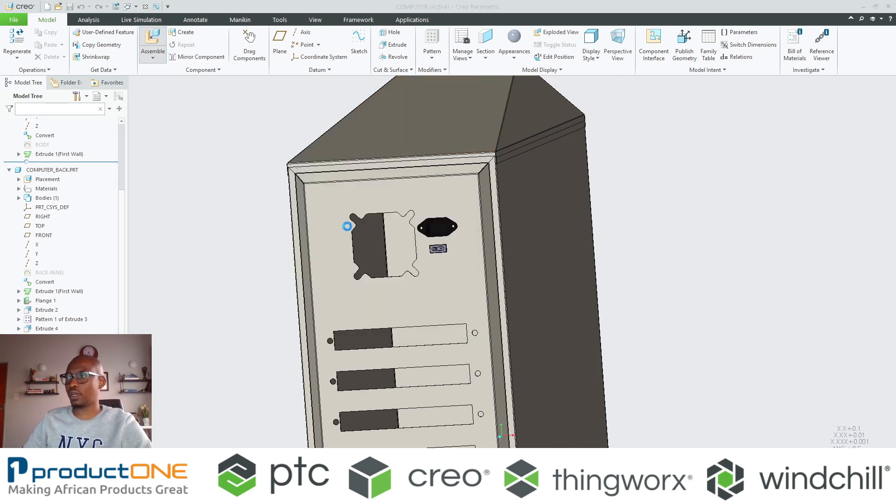
scroll(622, 216, "up", 3)
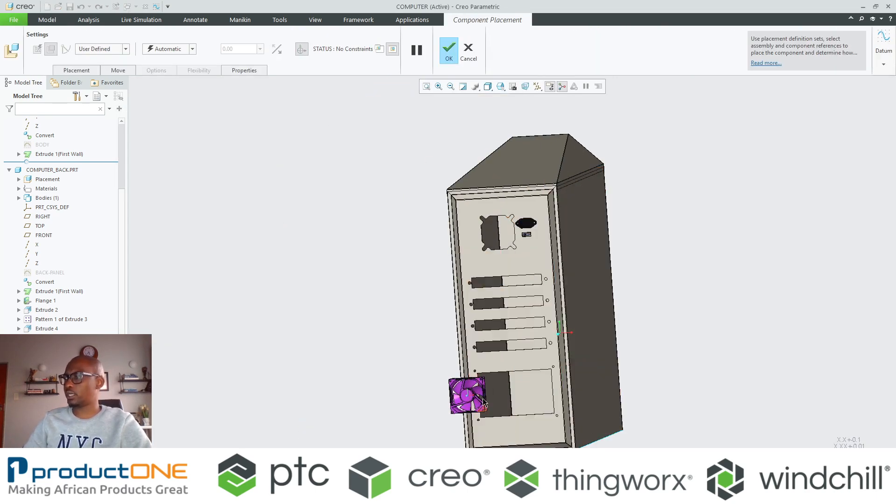
left_click(410, 218)
Constrain the fan frame's flat face Coincident with the back panel's outer face.
scroll(410, 219, "down", 5)
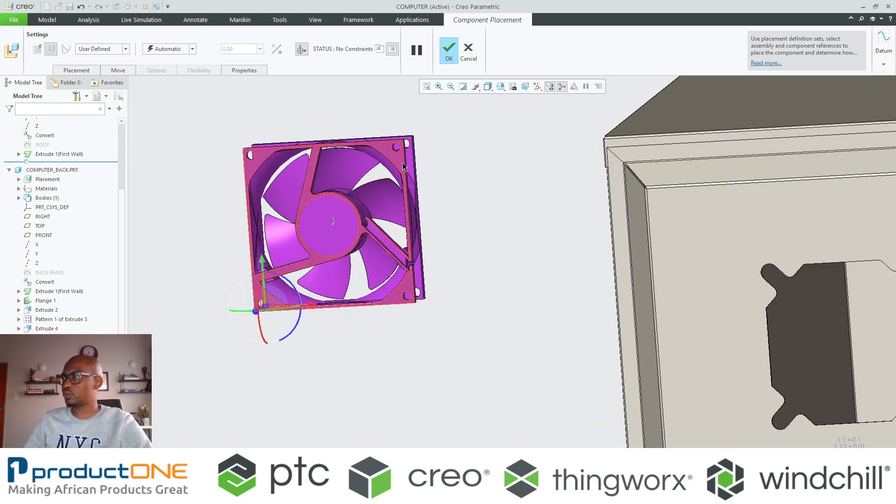
scroll(295, 227, "up", 3)
scroll(531, 230, "down", 4)
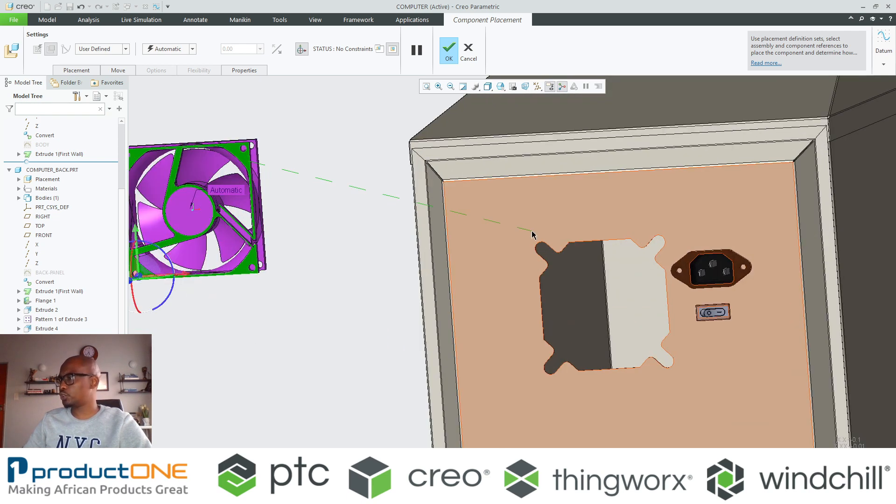
left_click(531, 230)
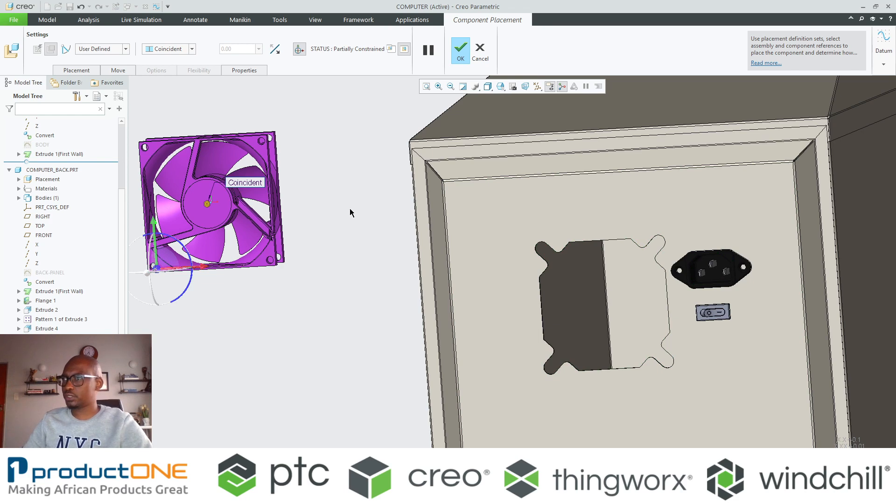
Constrain the fan's upper corner hole Coincident with the rounded end of the fan cutout's corner slot and accept the placement.
scroll(260, 136, "down", 3)
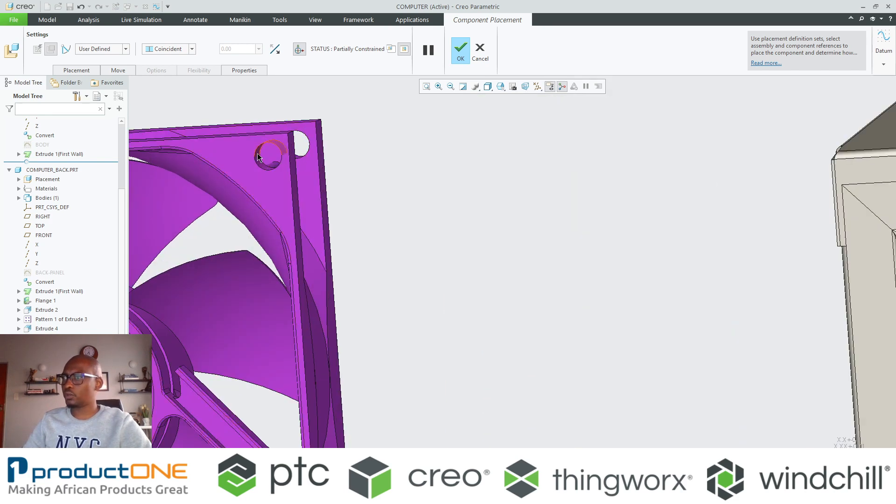
left_click(261, 152)
scroll(256, 186, "up", 2)
scroll(256, 186, "up", 1)
scroll(738, 308, "down", 8)
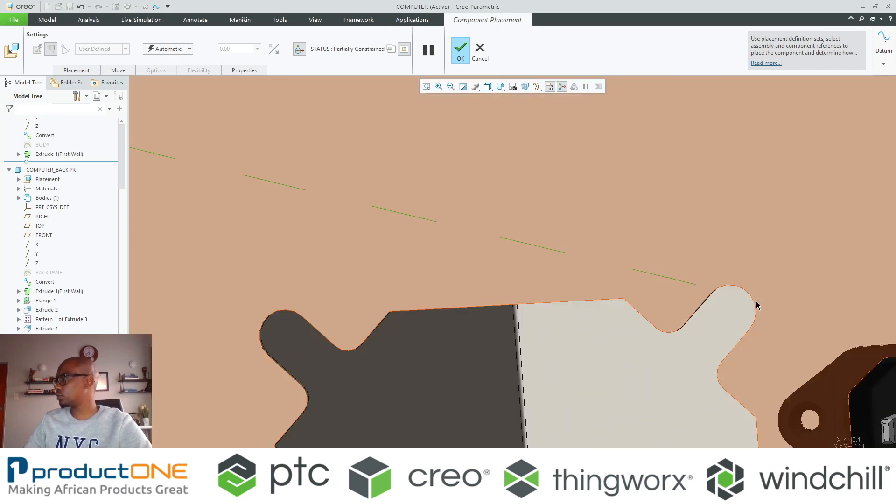
scroll(636, 323, "up", 5)
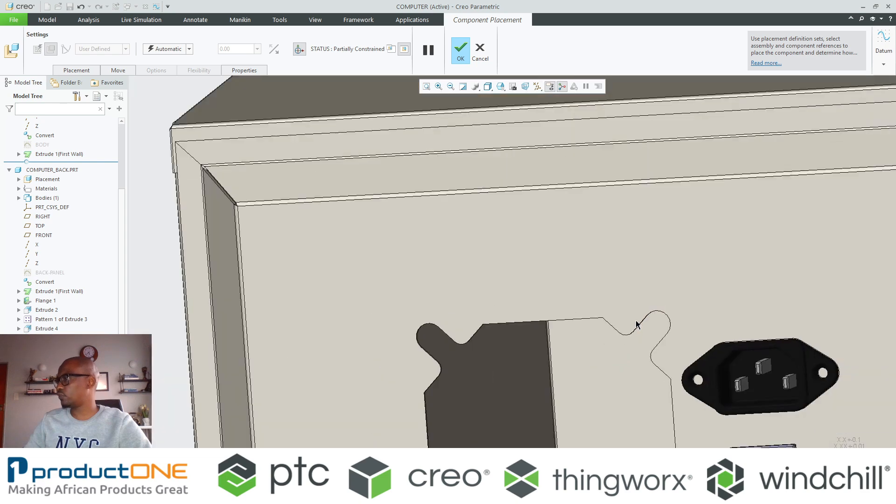
middle_click_drag(636, 323, 634, 187)
scroll(628, 82, "up", 6)
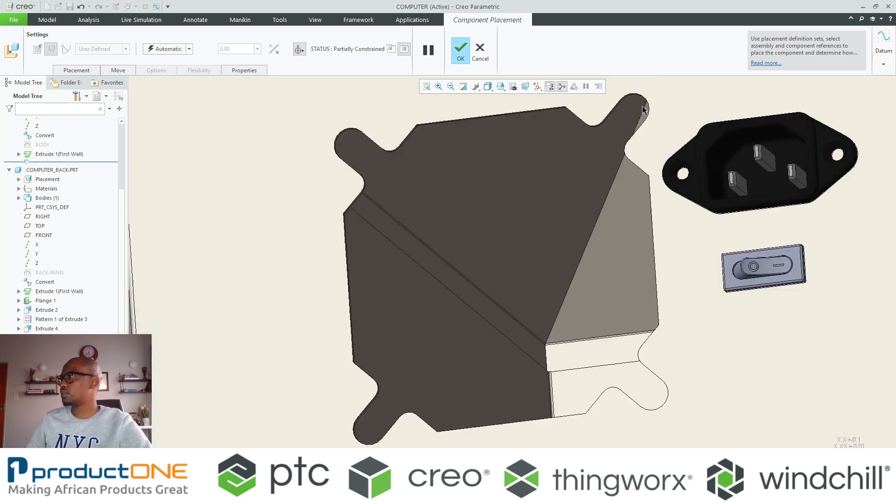
left_click(628, 79)
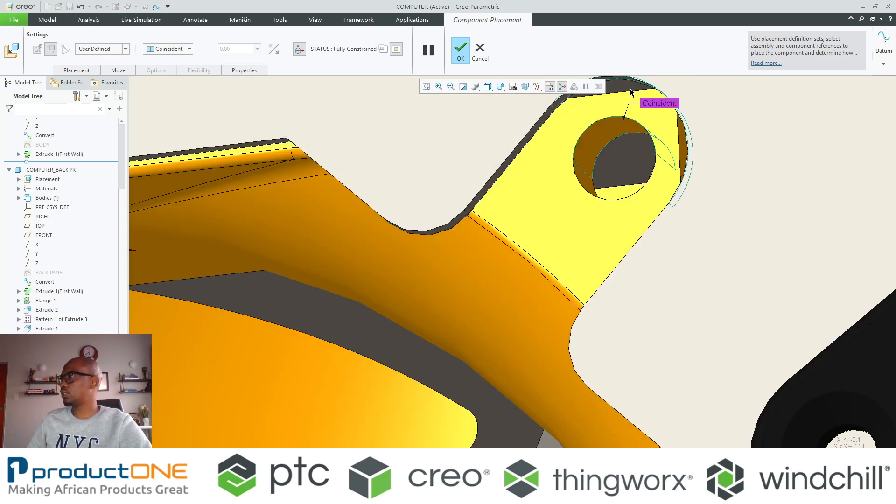
scroll(652, 181, "down", 5)
middle_click(652, 182)
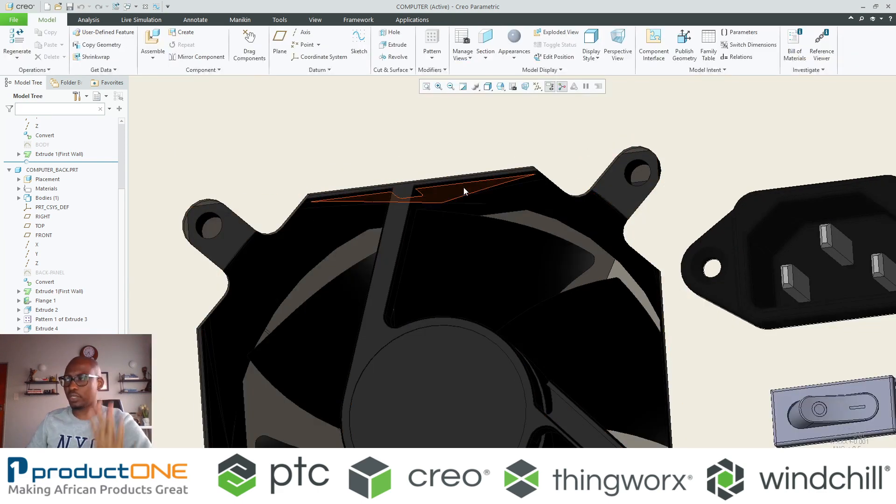
scroll(464, 187, "down", 5)
scroll(453, 187, "up", 2)
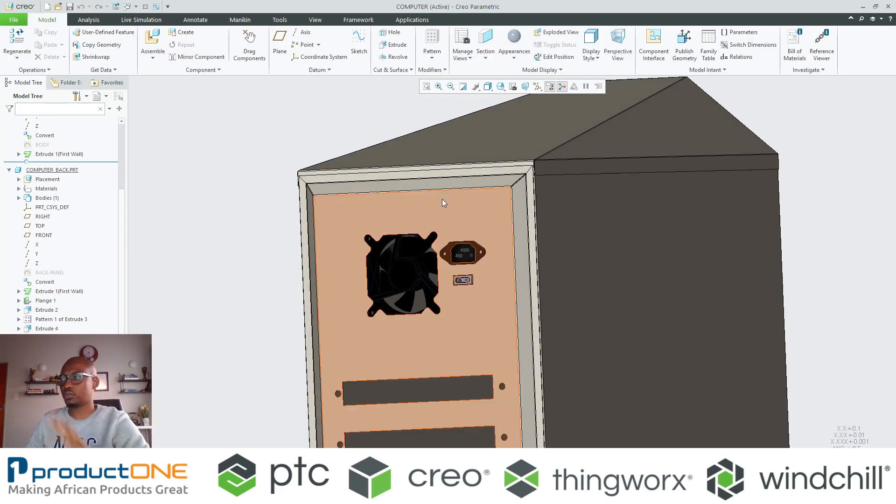
scroll(442, 198, "down", 3)
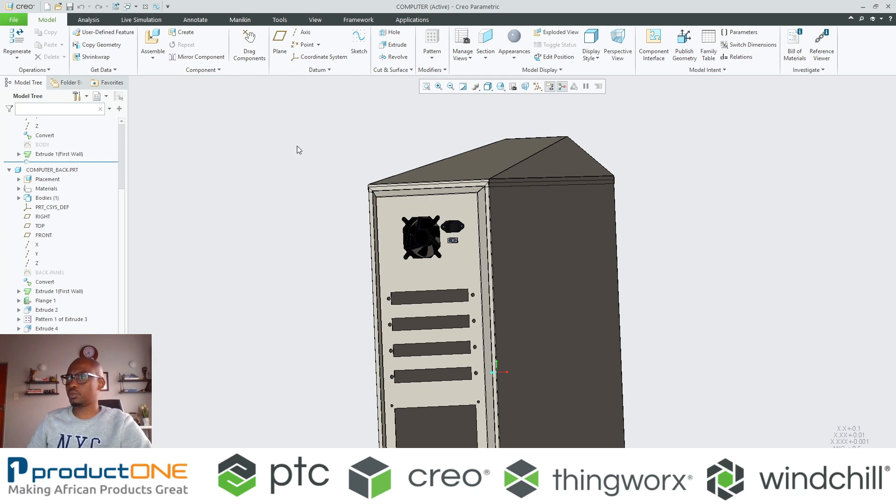
Insert the component box.prt from the sheetmetal copies folder into the assembly.
left_click(153, 41)
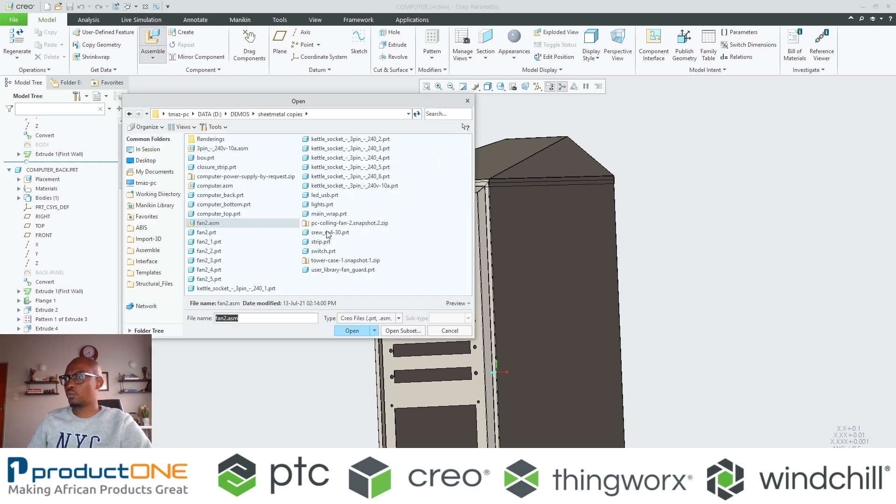
left_click(441, 113)
type("bo")
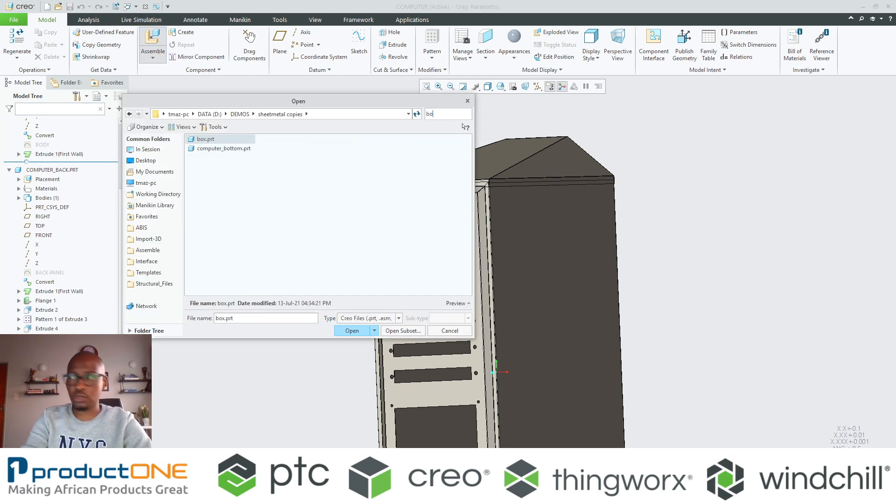
key("Return")
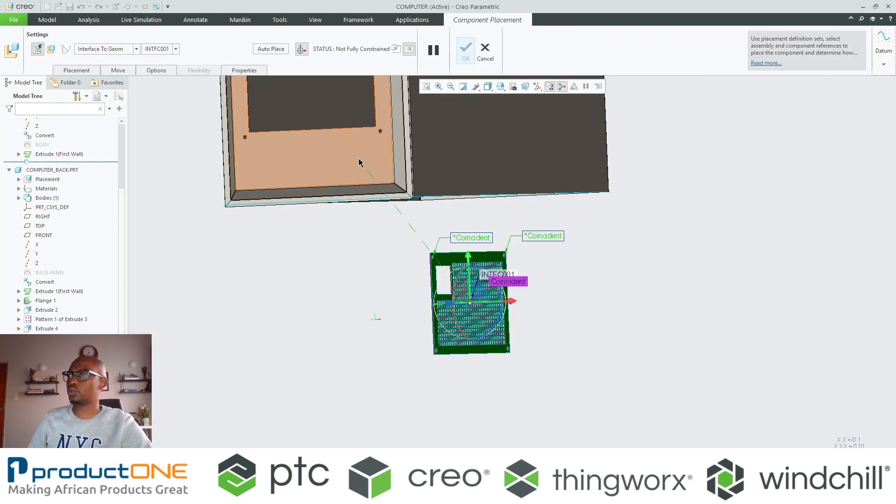
Assign the back panel's outer face and its lower-left mounting hole as the box's Coincident references.
left_click(359, 162)
scroll(282, 158, "down", 10)
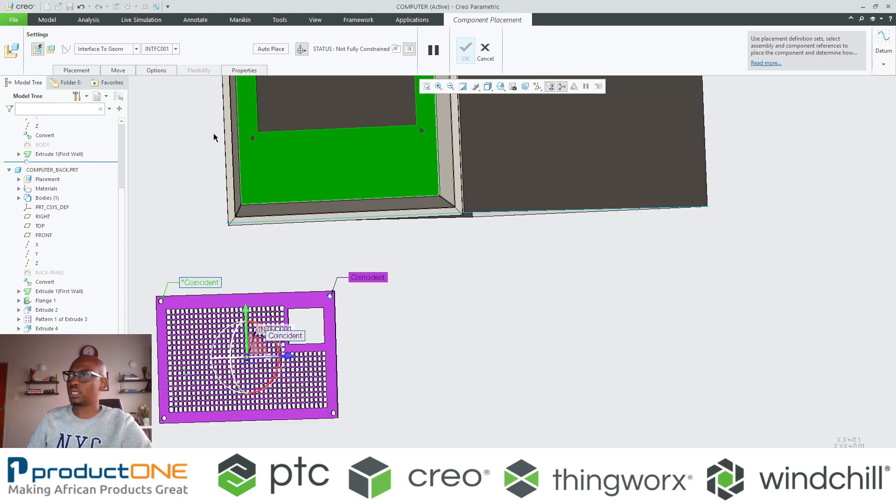
left_click(282, 158)
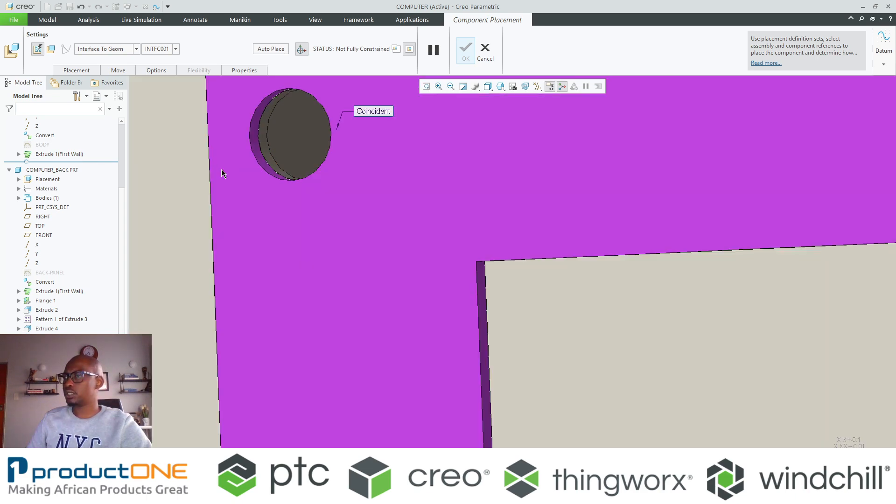
Assign the back panel's lower-right mounting hole as the box's final reference and accept the placement.
scroll(222, 168, "up", 6)
scroll(565, 155, "down", 8)
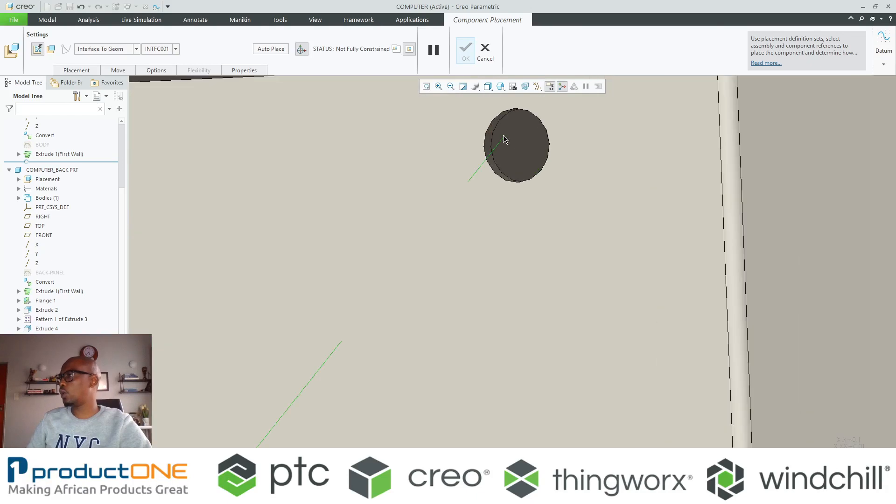
left_click(490, 139)
scroll(495, 180, "up", 6)
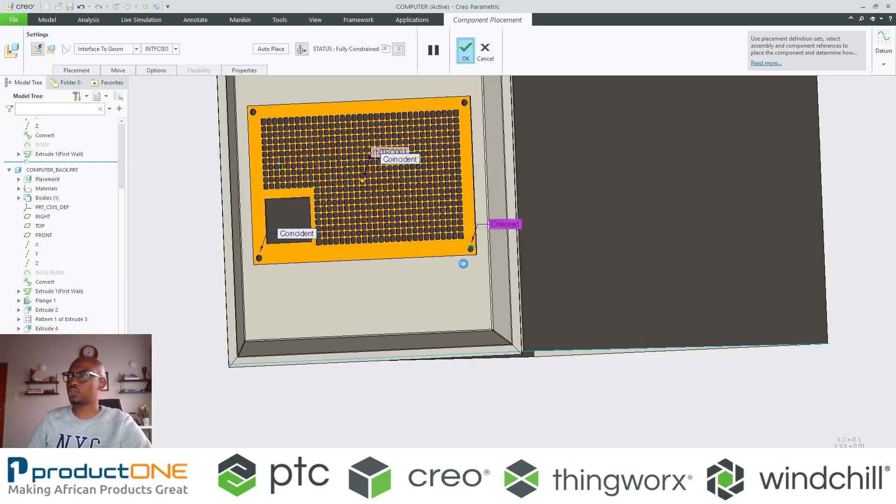
middle_click(456, 275)
scroll(457, 277, "down", 2)
middle_click_drag(456, 277, 411, 252)
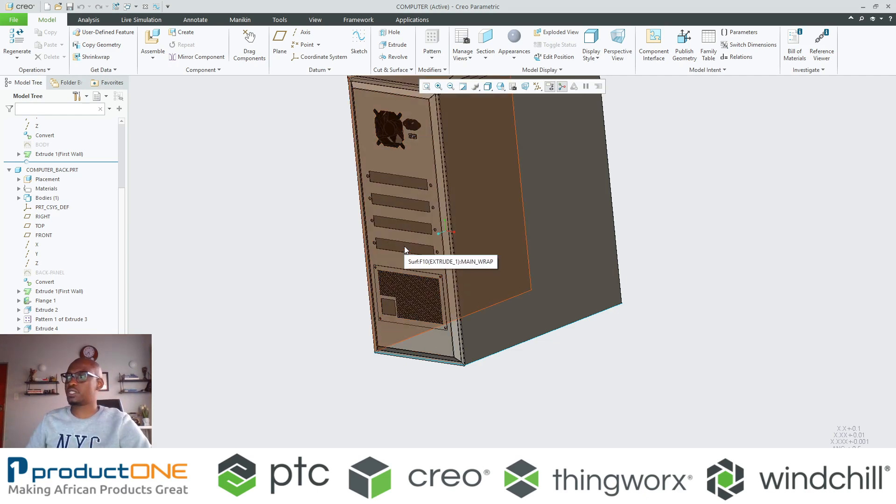
middle_click_drag(404, 250, 374, 314)
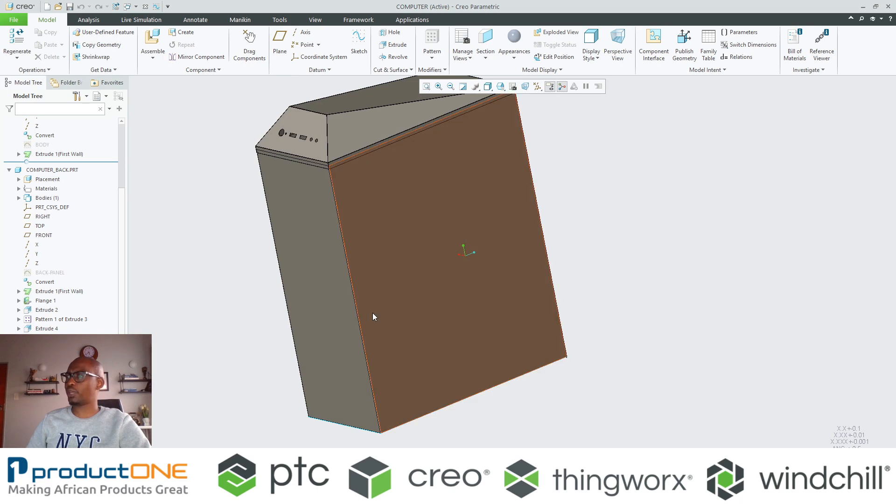
Activate the main wrap part and start a Punch Form using CLOSE_ROUND_LOUVER_FORM_MM.
left_click(373, 314)
left_click(376, 261)
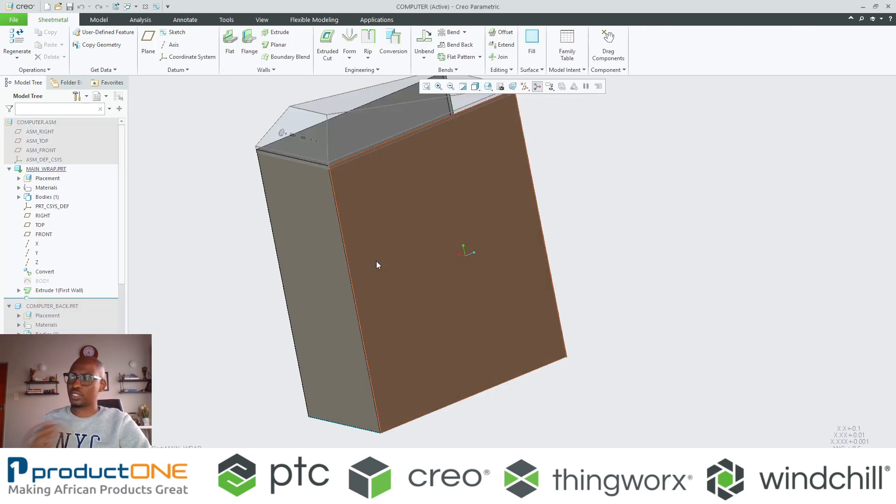
middle_click_drag(372, 260, 394, 245)
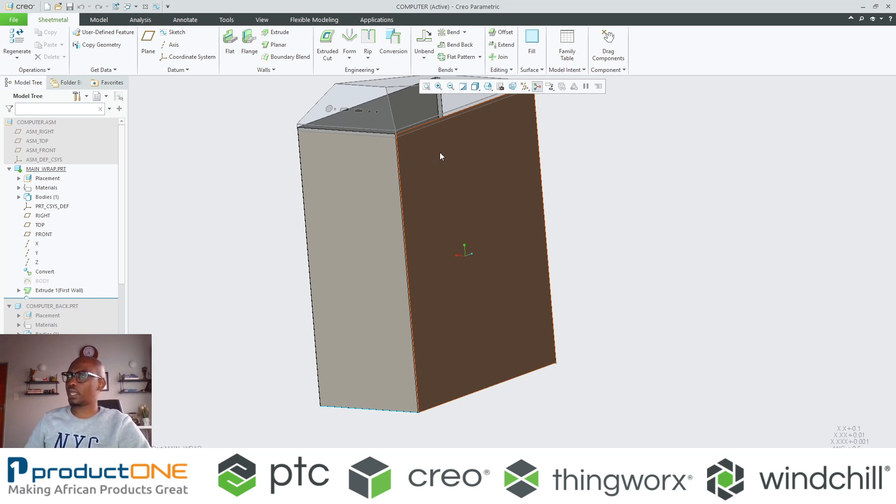
middle_click_drag(439, 152, 348, 222, "shift")
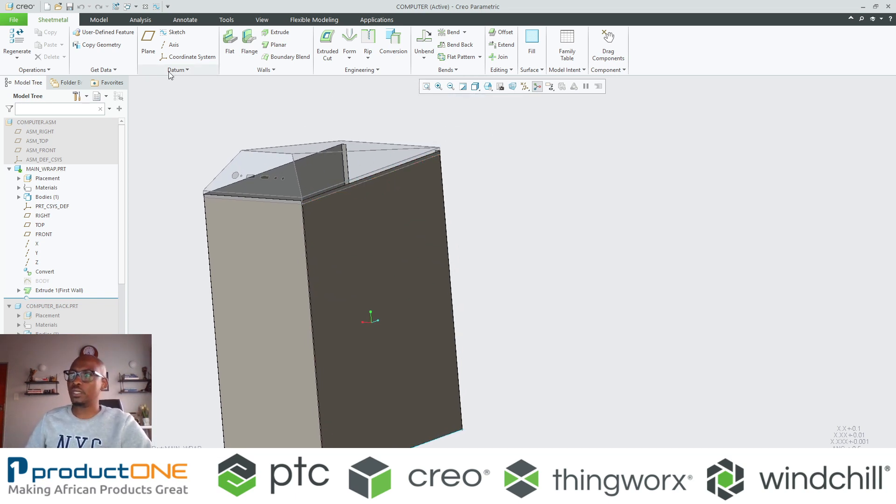
left_click(350, 38)
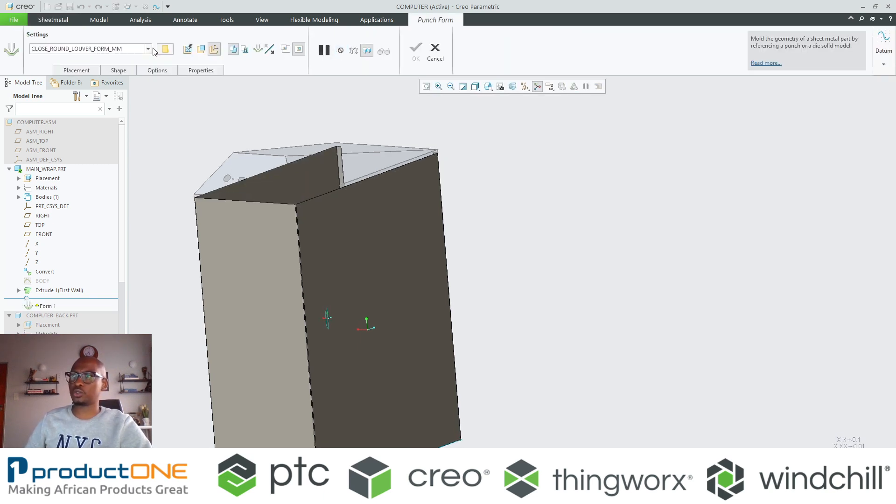
left_click(148, 49)
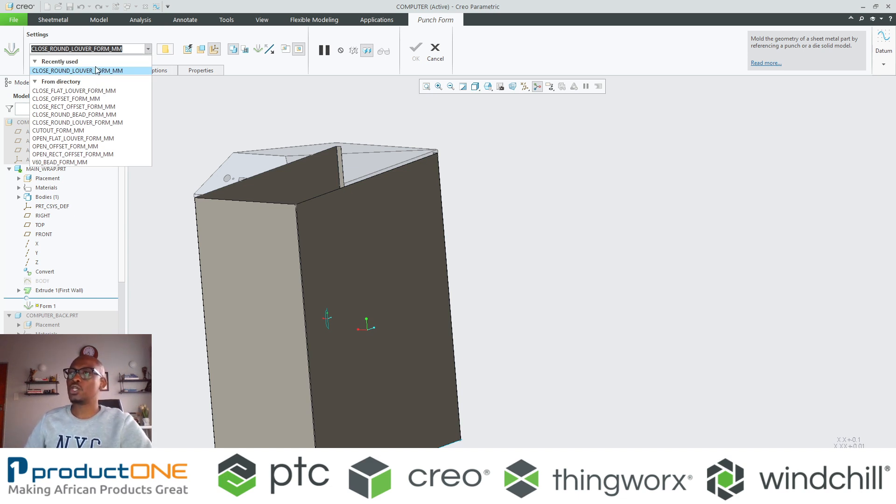
left_click(60, 61)
Place the louver form on the large side wall of the main wrap, near its upper front corner.
left_click(335, 233)
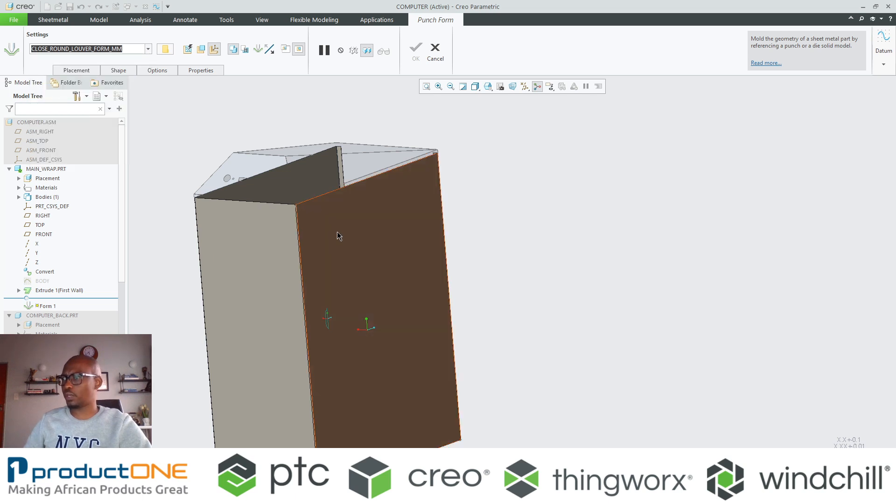
scroll(338, 231, "up", 5)
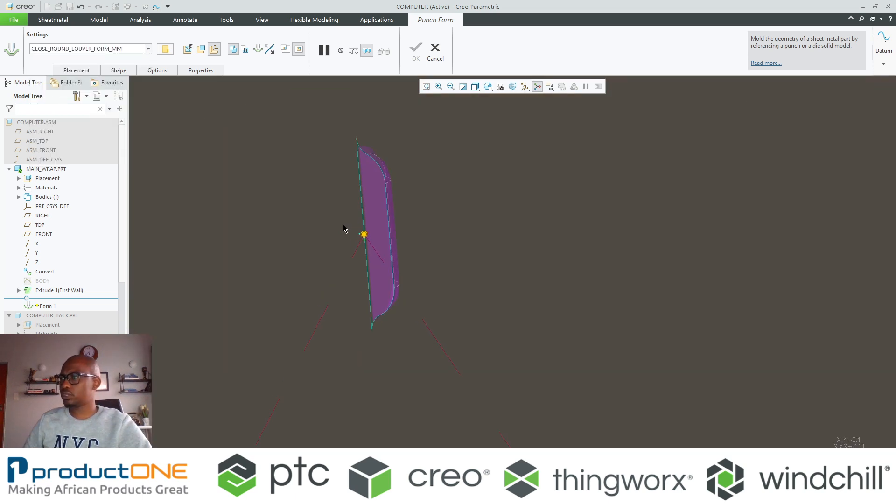
scroll(346, 235, "down", 4)
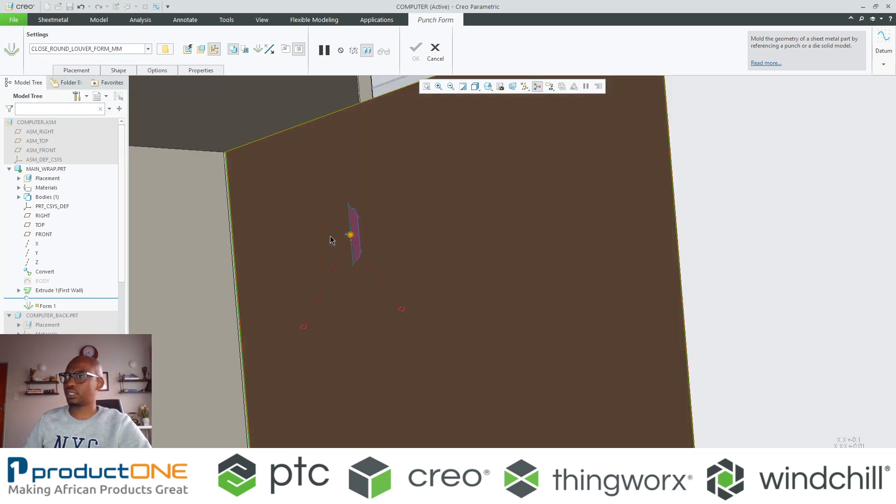
left_click(330, 237)
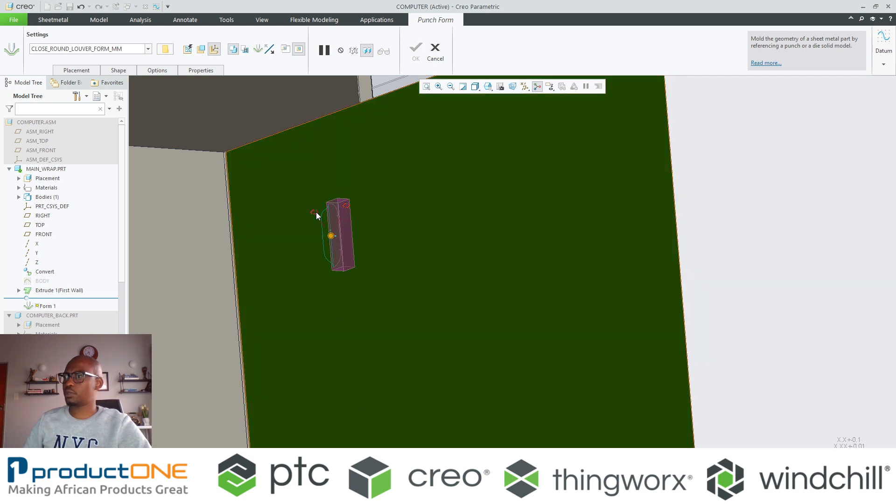
left_click_drag(315, 213, 227, 230)
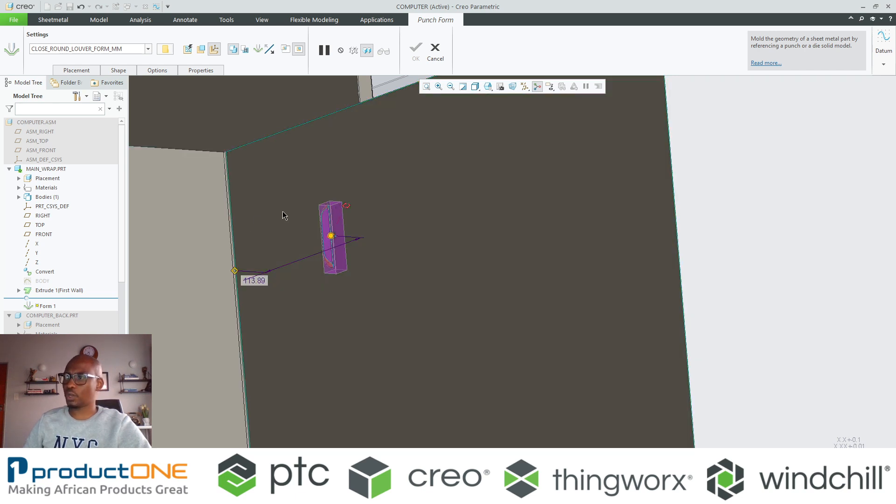
left_click_drag(348, 207, 281, 132)
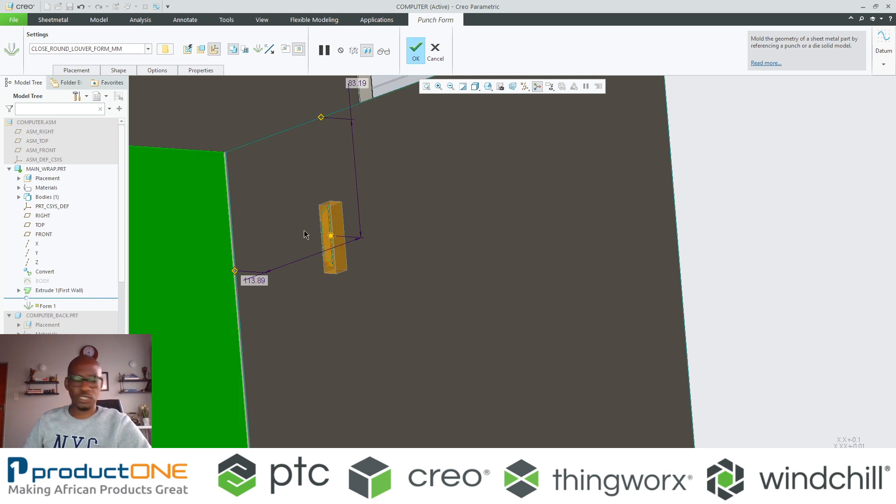
key("ctrl+z")
key("ctrl+z")
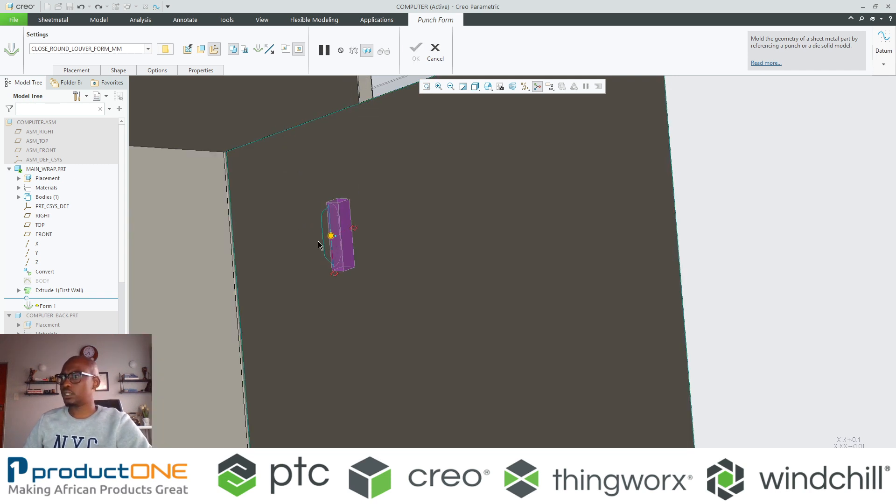
Attach the louver form's offset references to the side wall's upper edge and the adjoining narrow face.
left_click_drag(353, 229, 291, 133)
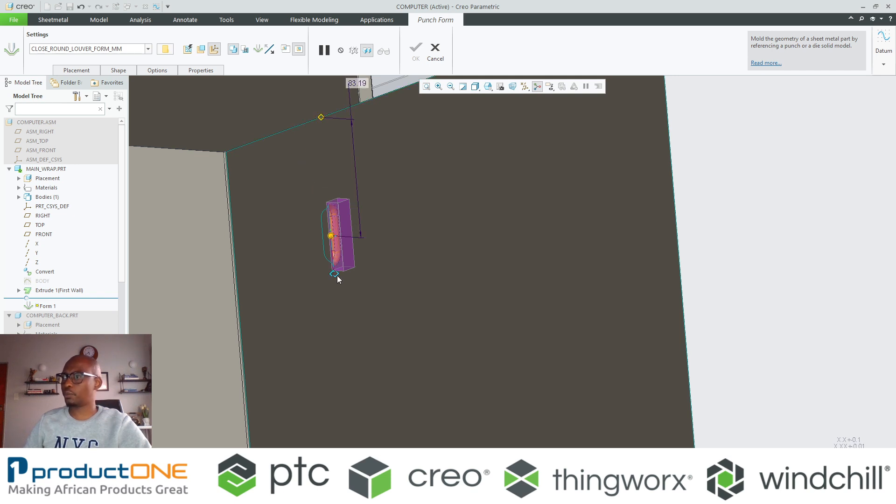
left_click_drag(336, 276, 216, 268)
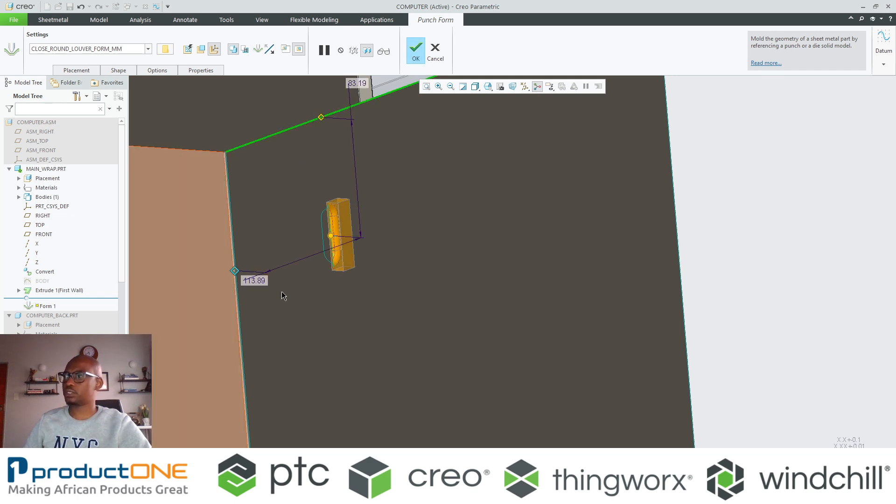
scroll(281, 296, "up", 2)
mouse_move(282, 296)
middle_mouse_down()
mouse_move(256, 293)
mouse_move(293, 308)
middle_mouse_up()
scroll(293, 308, "up", 1)
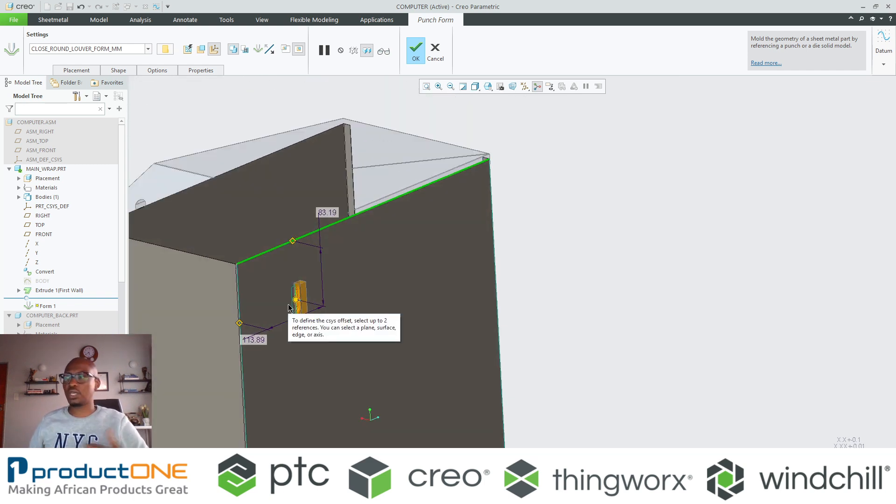
Offset the louver 60 from the upper edge and 50 from the narrow face, and accept the form.
double_click(331, 211)
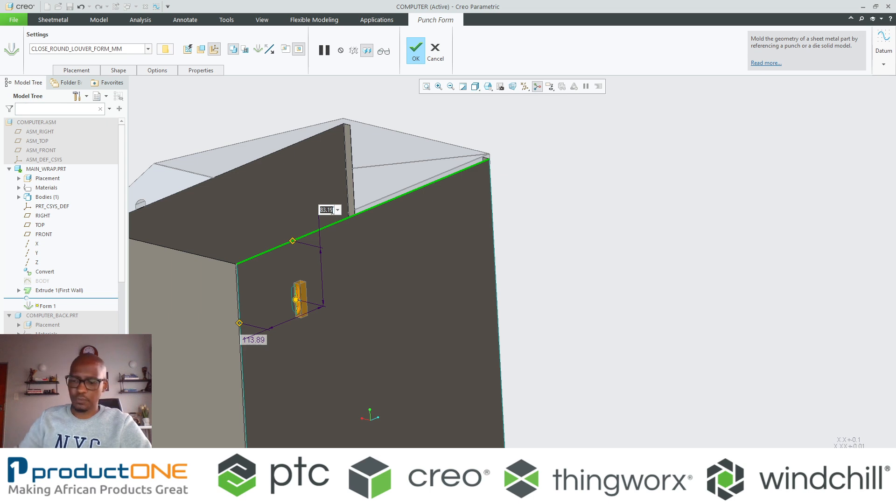
type("60")
key("Return")
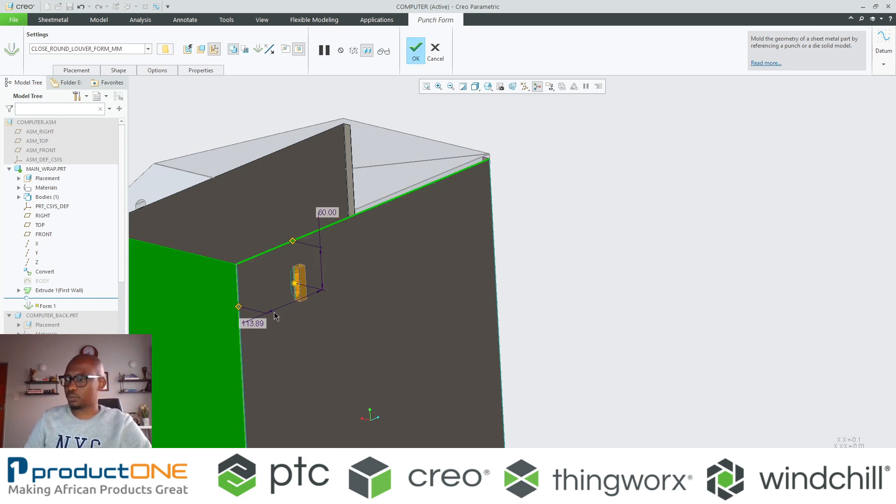
double_click(255, 323)
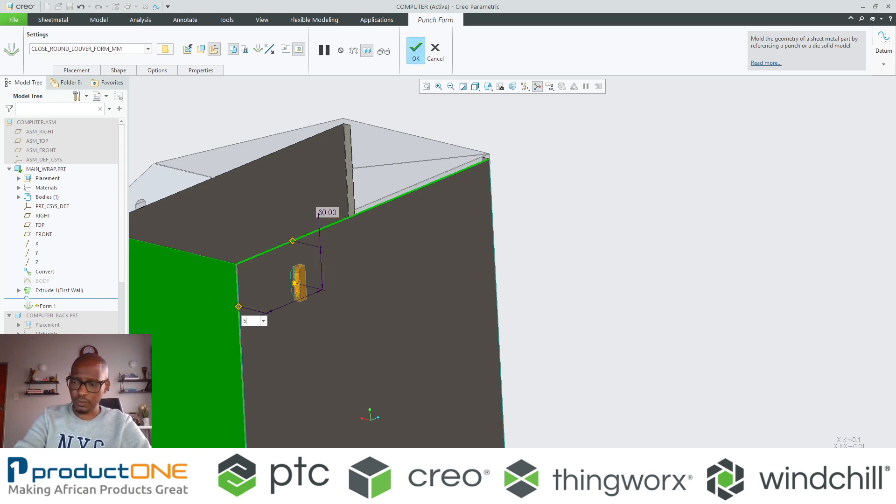
type("50")
key("Return")
scroll(277, 325, "down", 5)
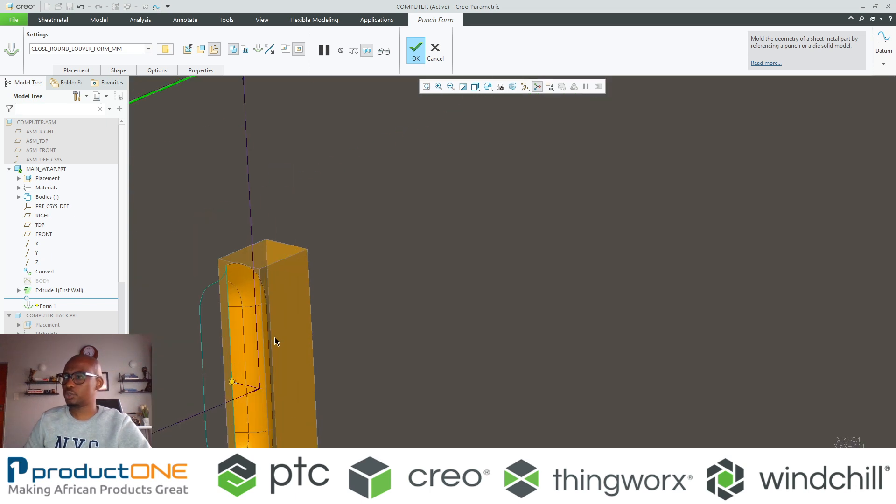
scroll(275, 337, "up", 6)
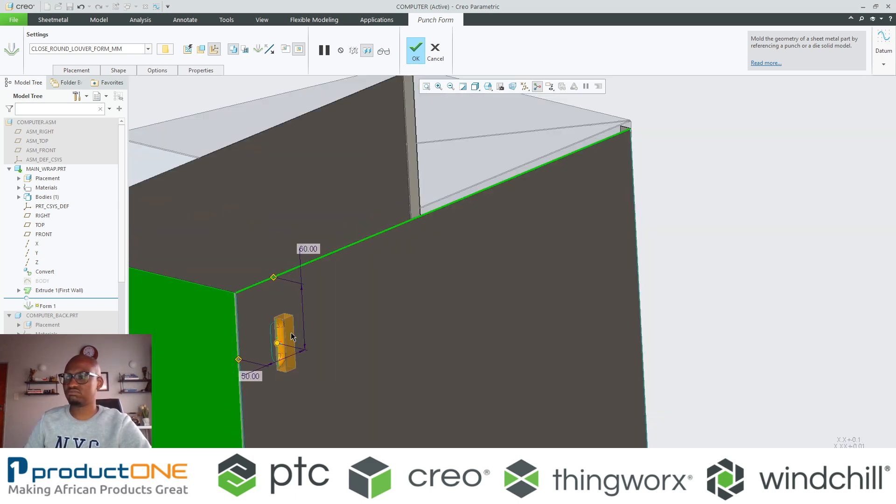
middle_click(291, 335)
Start a Direction pattern of the louver form on the main wrap's side wall.
scroll(290, 334, "up", 5)
middle_click_drag(293, 328, 326, 358)
scroll(484, 407, "down", 6)
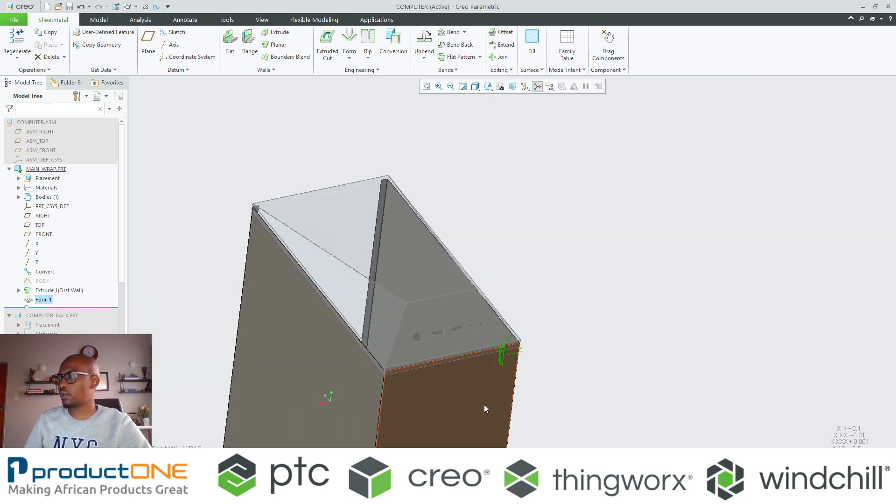
scroll(326, 262, "up", 3)
middle_click_drag(327, 262, 372, 250)
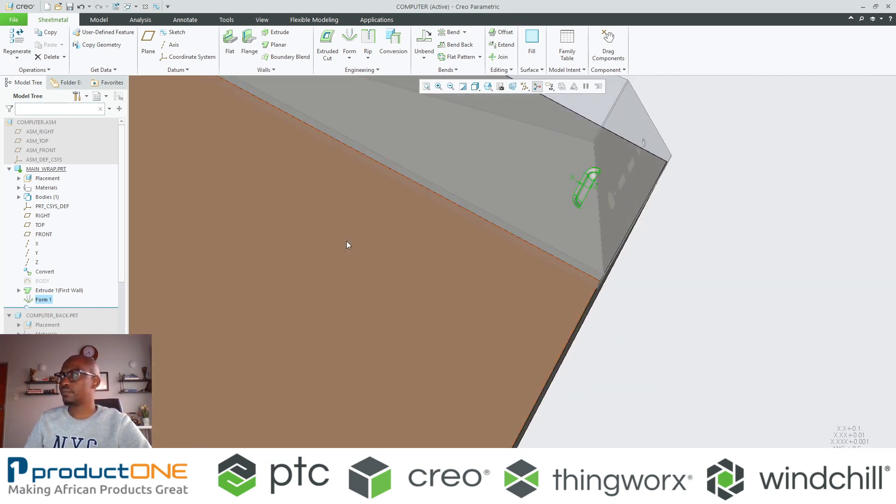
scroll(346, 242, "up", 5)
middle_click_drag(318, 229, 182, 194)
scroll(183, 197, "down", 5)
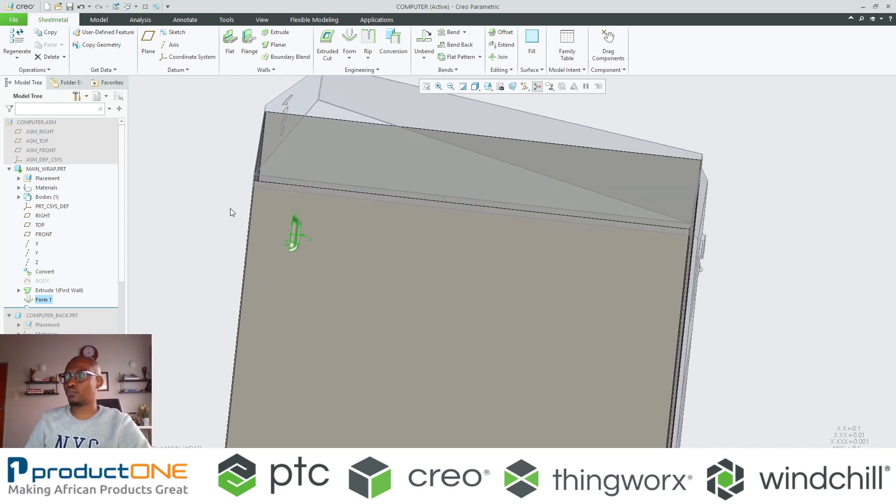
right_click(231, 210)
left_click(240, 178)
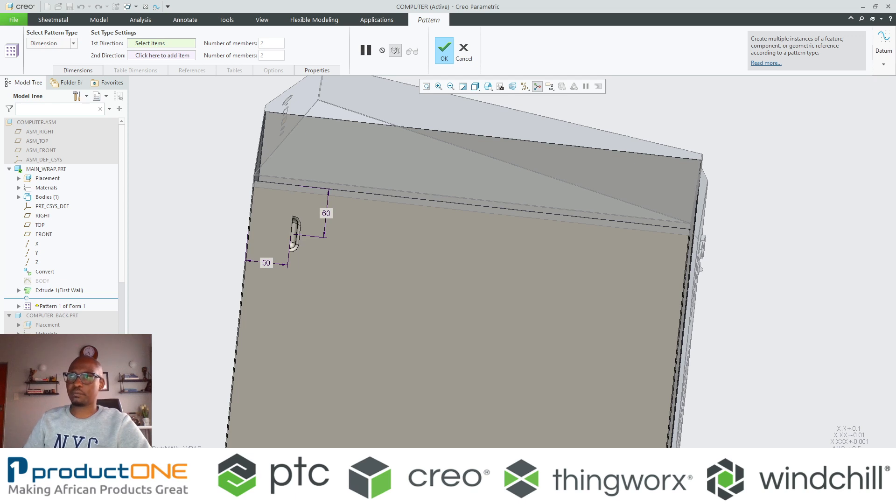
left_click(61, 44)
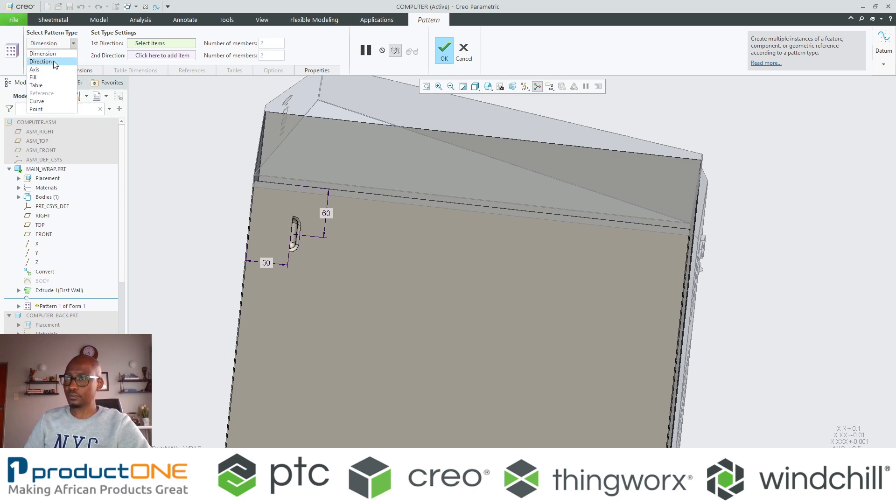
left_click(44, 59)
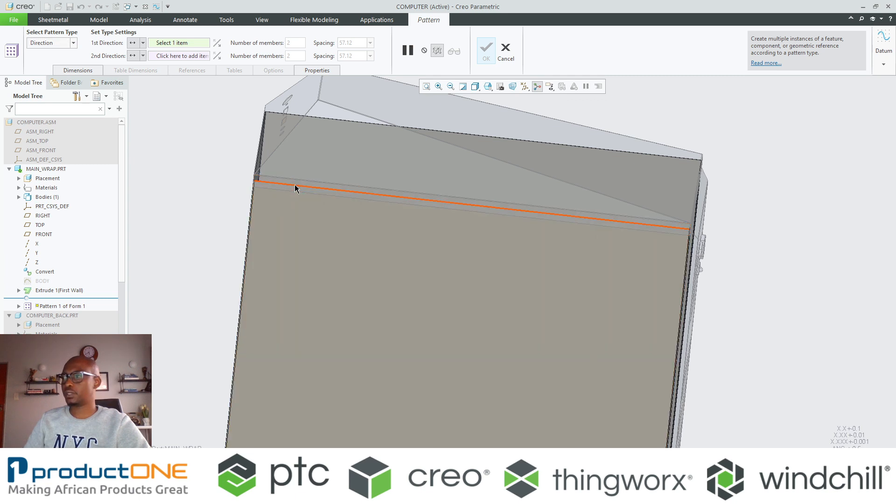
Define the pattern's first direction along the wall's upper edge with 7 members spaced 65 apart.
left_click(295, 186)
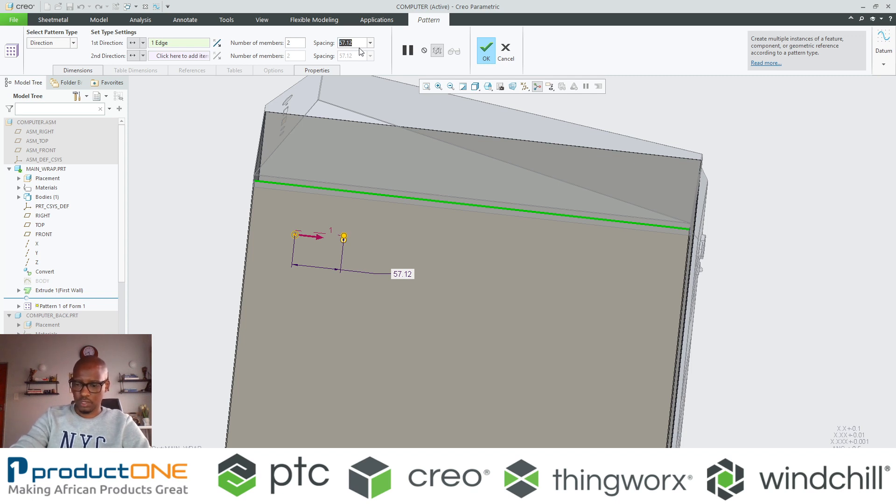
type("65")
key("Return")
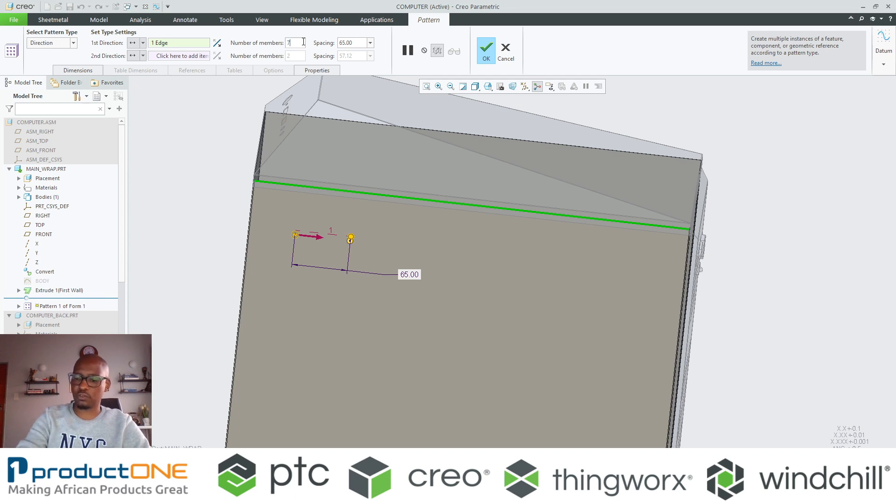
type("7")
key("Return")
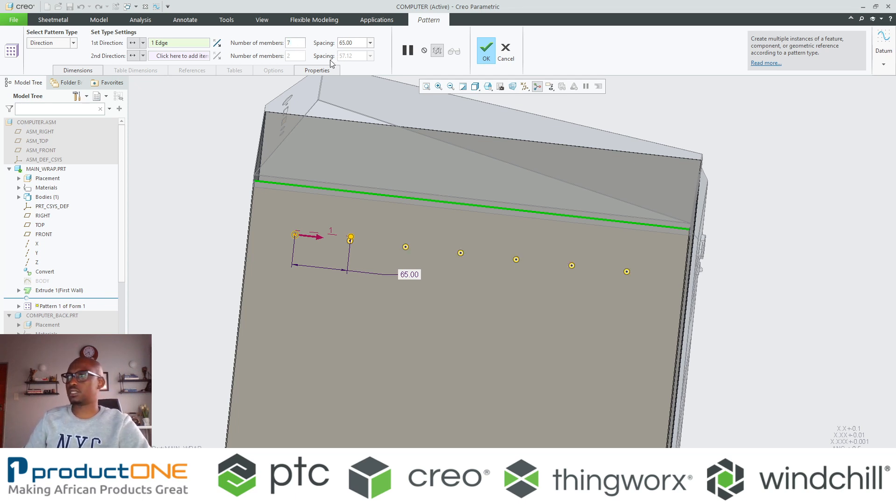
Define the pattern's second direction along the wall's vertical edge with 10 members spaced 65 apart.
left_click(176, 57)
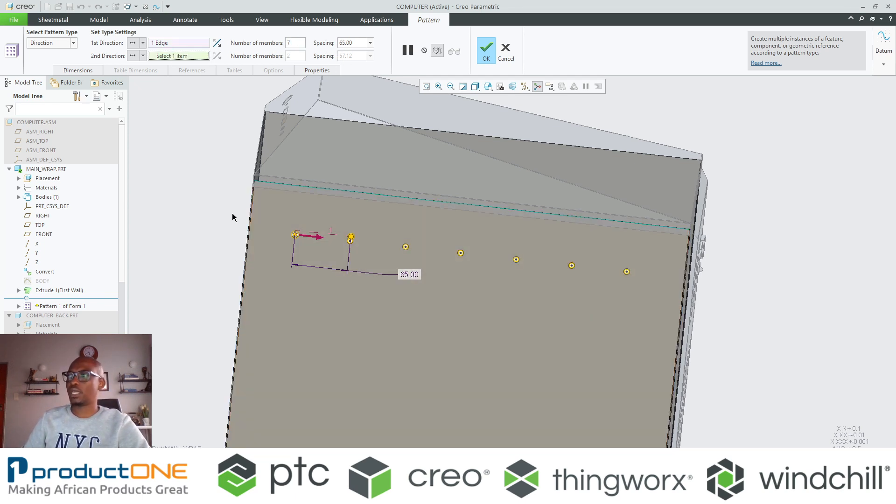
left_click(250, 217)
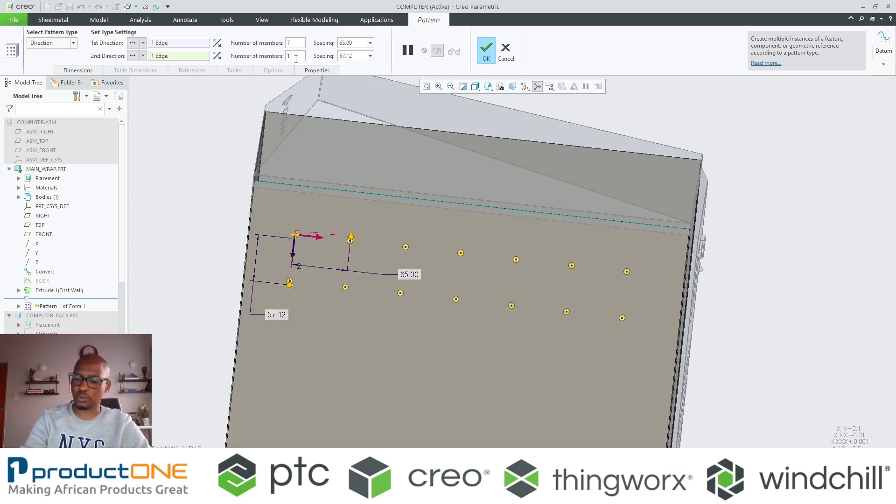
type("10")
key("Return")
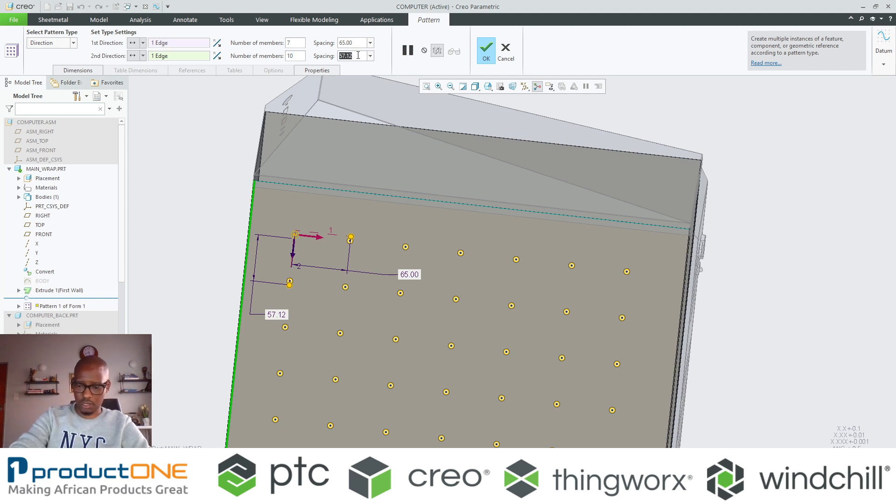
type("50")
key("Return")
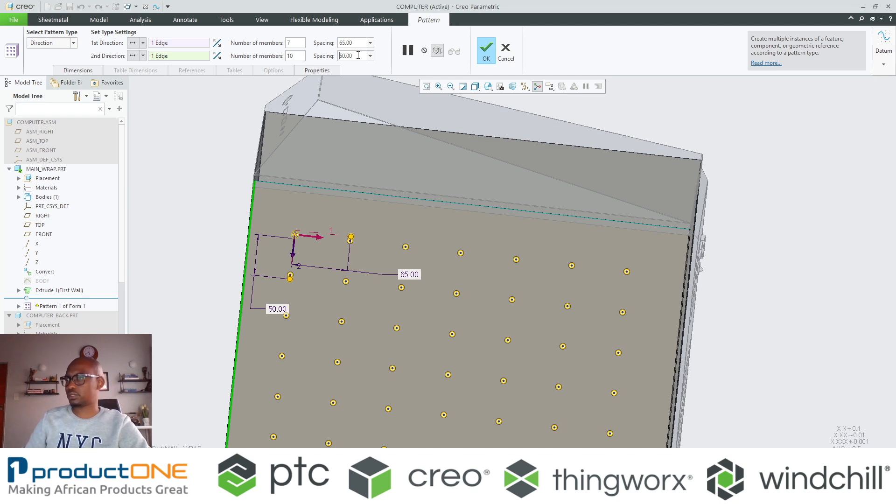
left_click(357, 55)
key("BackSpace")
key("BackSpace")
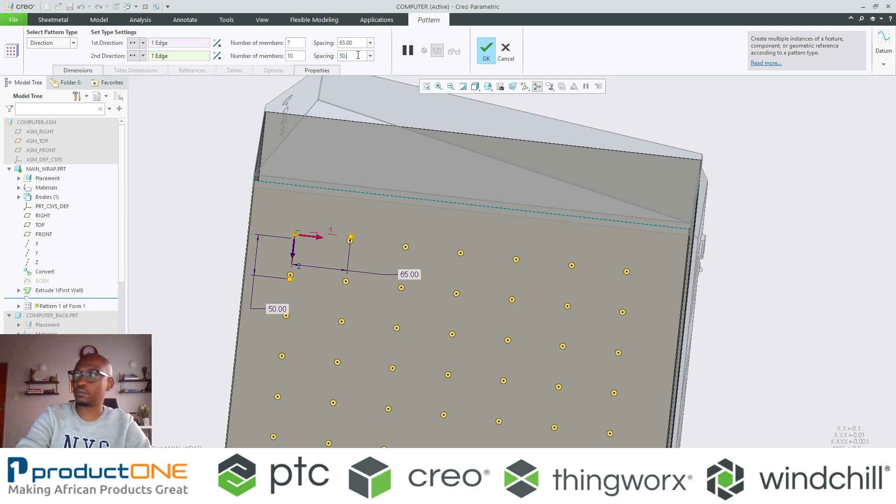
type("65")
key("Return")
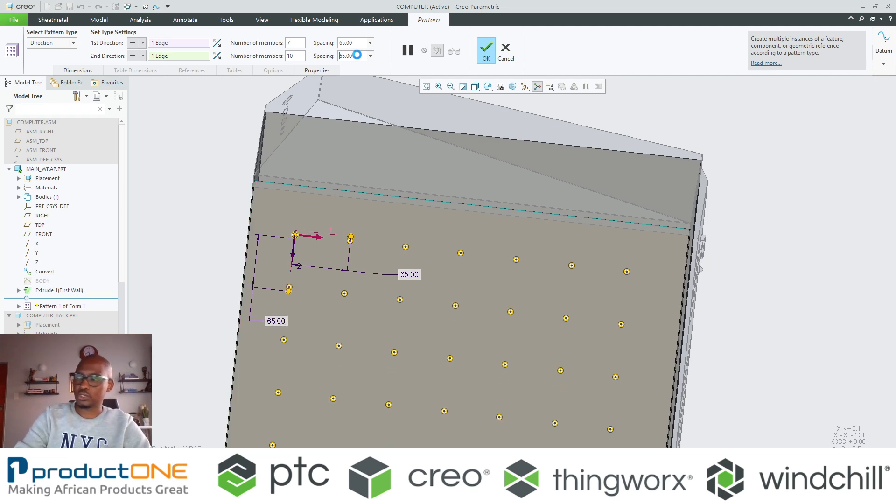
Change the louver pattern's second direction to 8 members spaced 70 apart and accept the pattern.
scroll(381, 186, "down", 5)
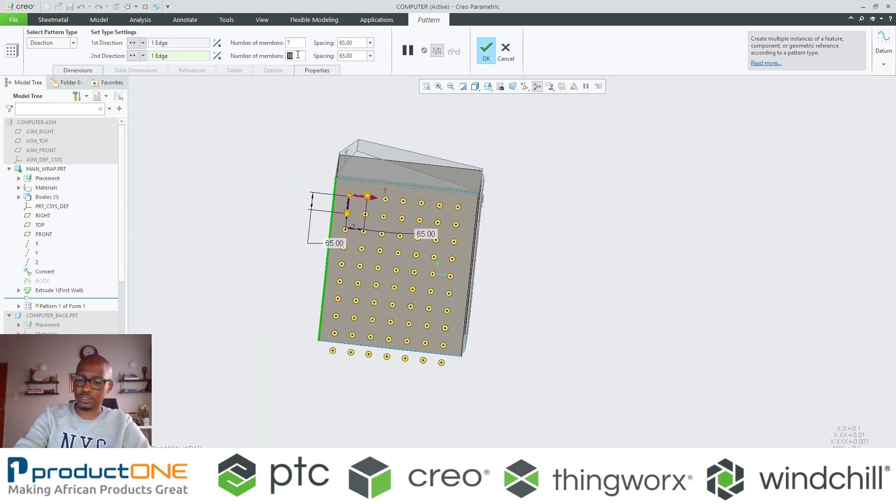
type("8")
key("Return")
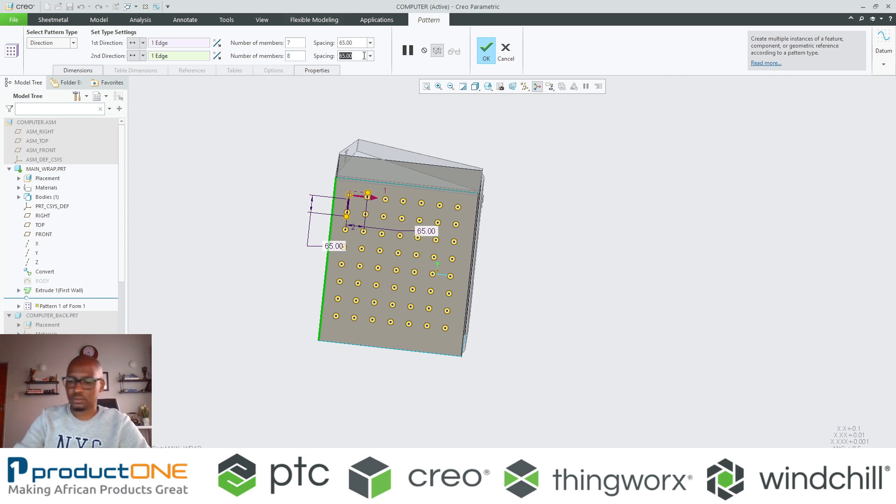
type("70")
key("Return")
middle_click(616, 384)
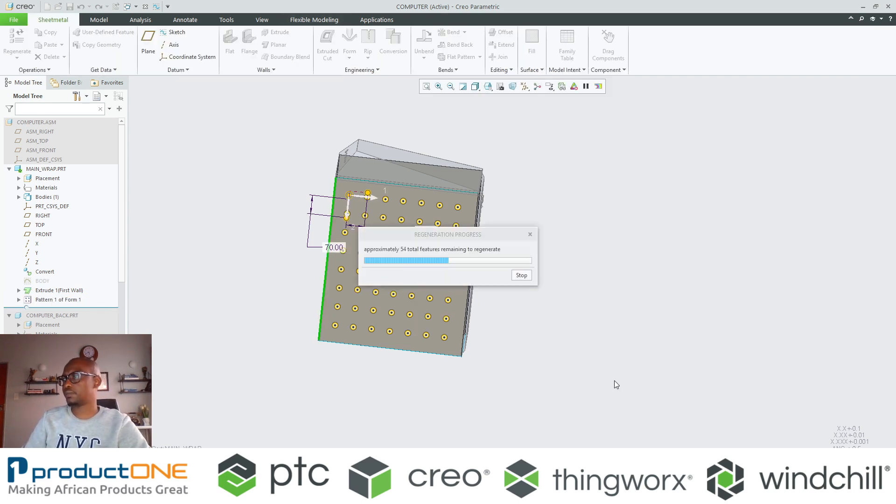
left_click(680, 316)
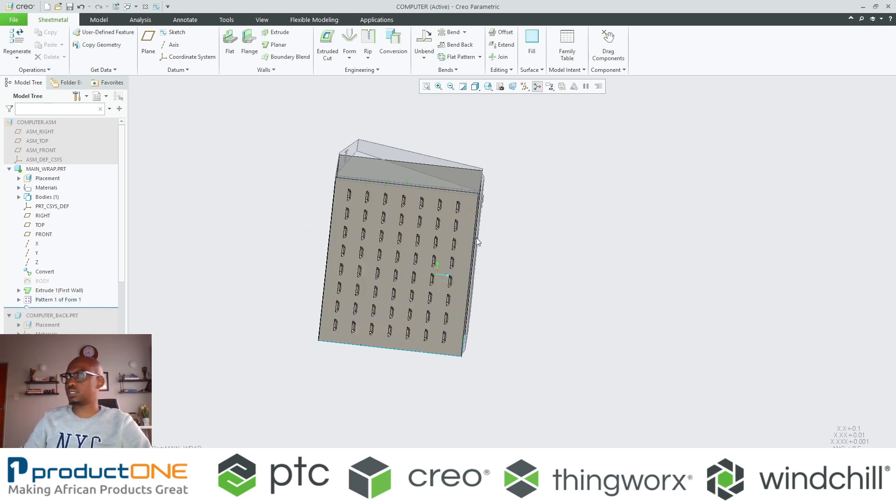
Start an extrude on the main wrap's plain side wall and sketch a large center rectangle on the vertical reference line.
scroll(470, 232, "down", 5)
mouse_move(469, 231)
middle_mouse_down()
mouse_move(437, 226)
mouse_move(410, 206)
mouse_move(390, 220)
mouse_move(411, 234)
middle_mouse_up()
scroll(428, 240, "up", 5)
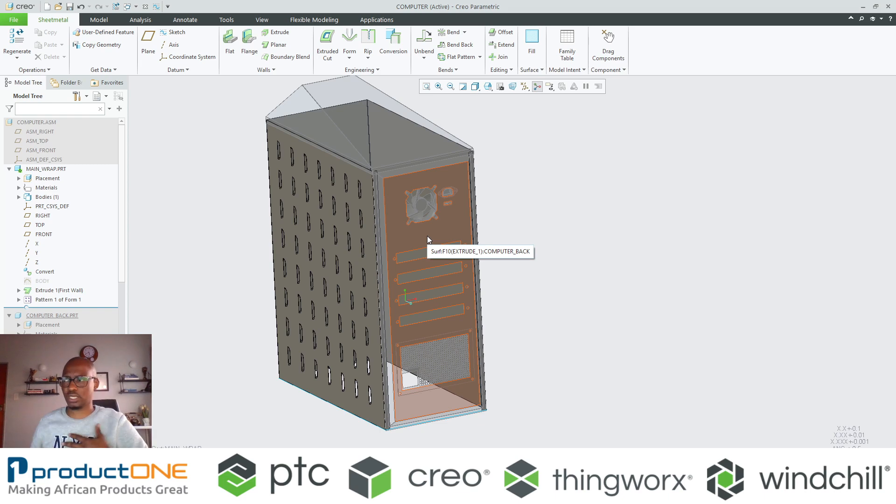
mouse_move(427, 236)
middle_mouse_down()
mouse_move(467, 233)
mouse_move(384, 225)
mouse_move(456, 253)
middle_mouse_up()
left_click(475, 254)
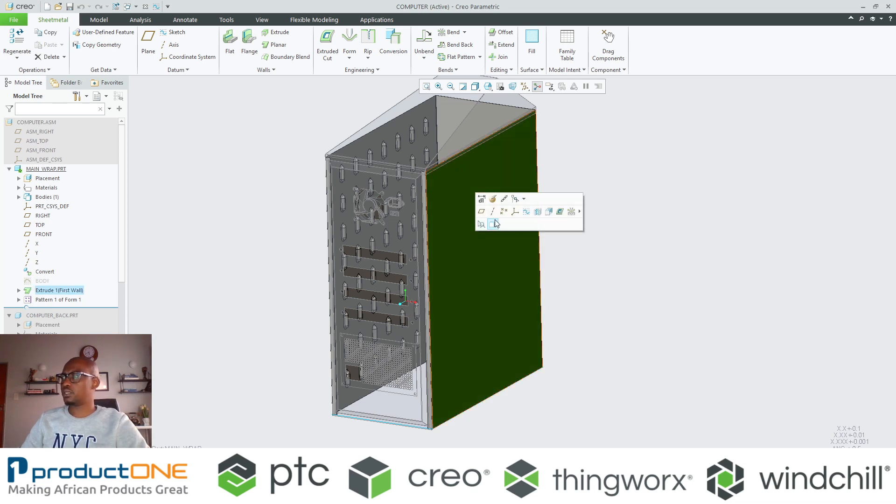
left_click(548, 212)
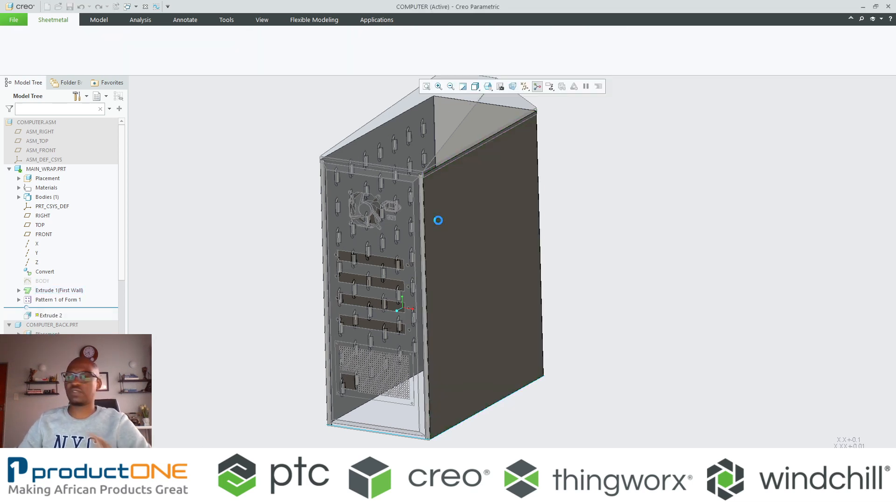
middle_click_drag(438, 221, 363, 201)
left_click(238, 45)
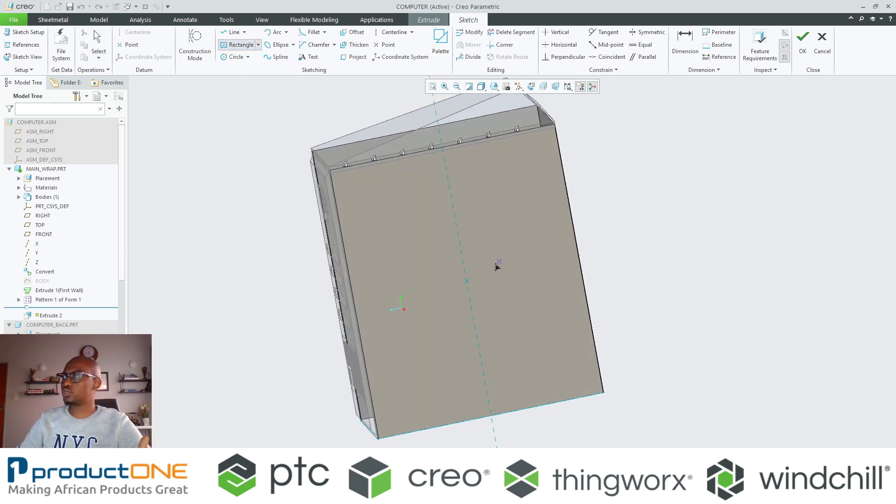
left_click(462, 269)
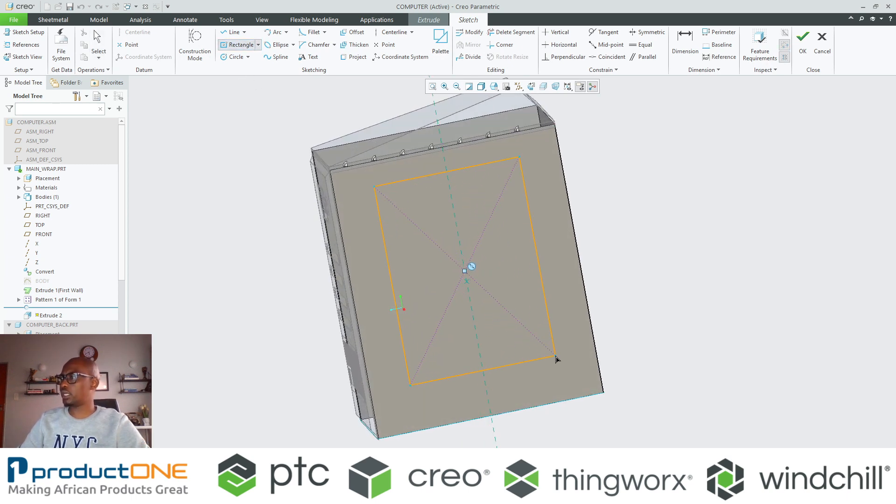
left_click(559, 357)
middle_click(650, 202)
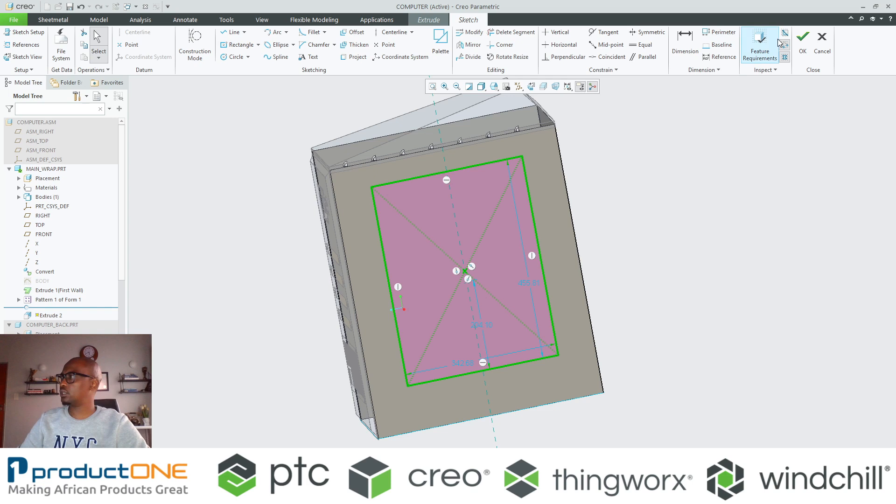
Finish the rectangle sketch and cut the window opening through the side wall with an extrude depth of 15.
left_click(803, 43)
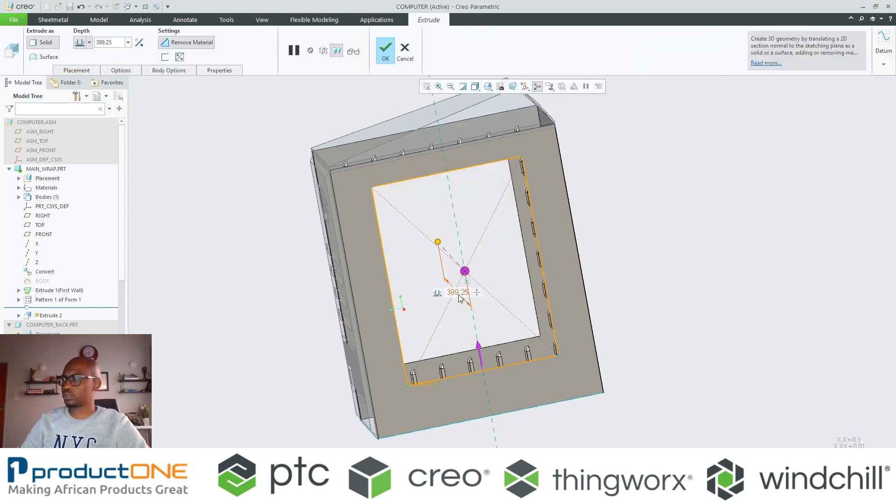
type("15")
key("Return")
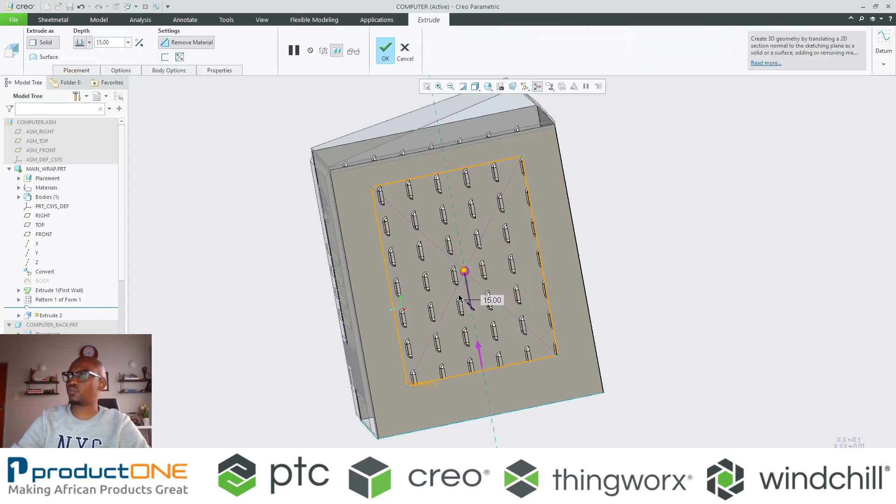
middle_click(609, 304)
middle_click_drag(489, 258, 547, 244)
mouse_move(625, 237)
middle_mouse_down()
mouse_move(508, 239)
mouse_move(521, 238)
mouse_move(344, 168)
mouse_move(300, 198)
mouse_move(331, 191)
mouse_move(322, 176)
middle_mouse_up()
Assemble the lights.prt component into the computer assembly.
left_click(153, 39)
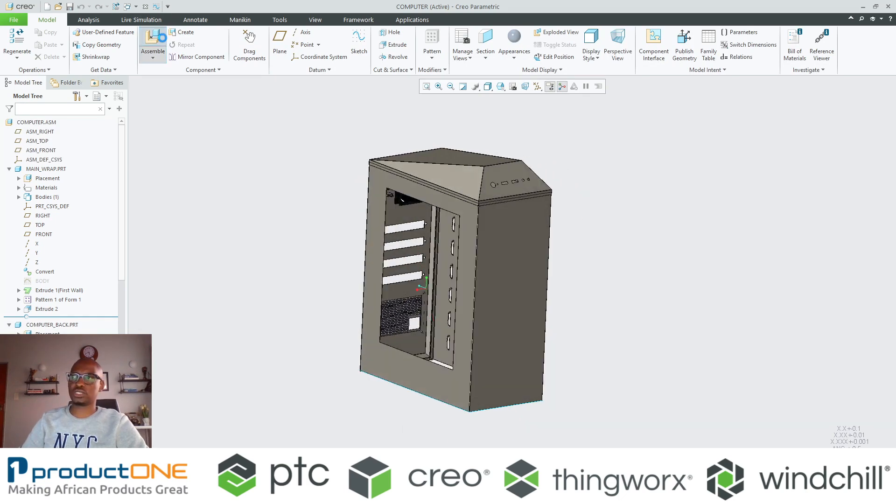
left_click(443, 115)
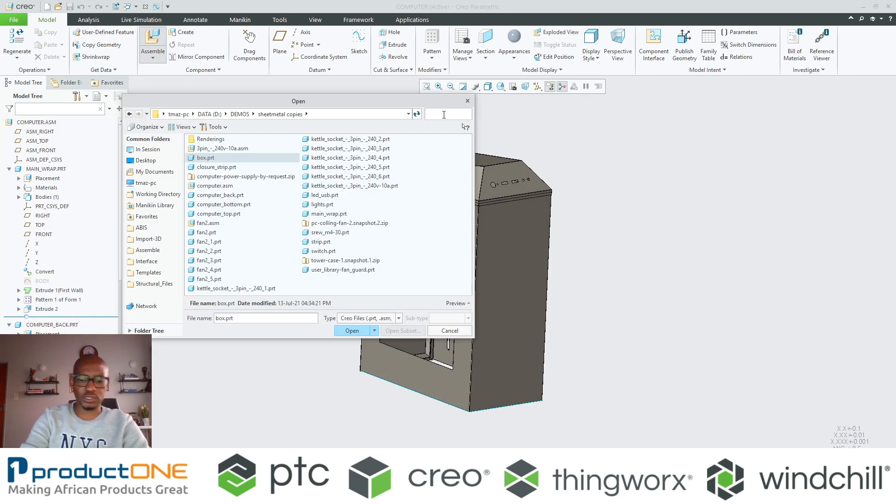
type("ligh")
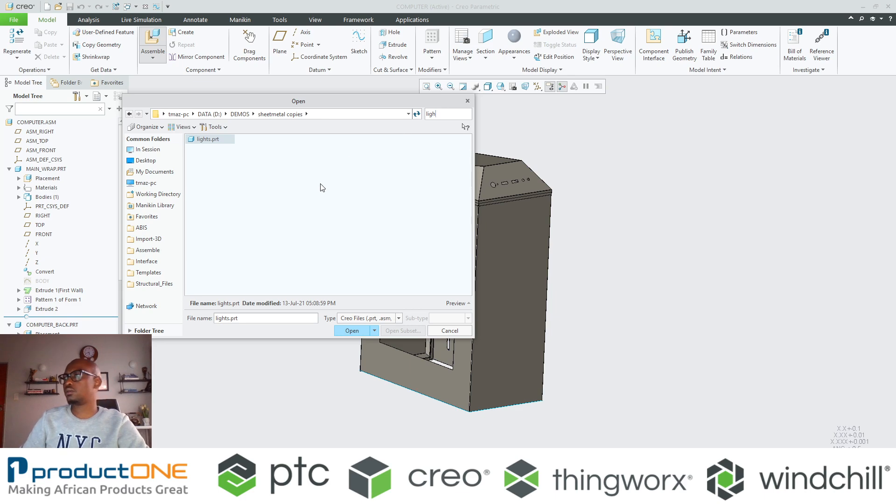
key("Return")
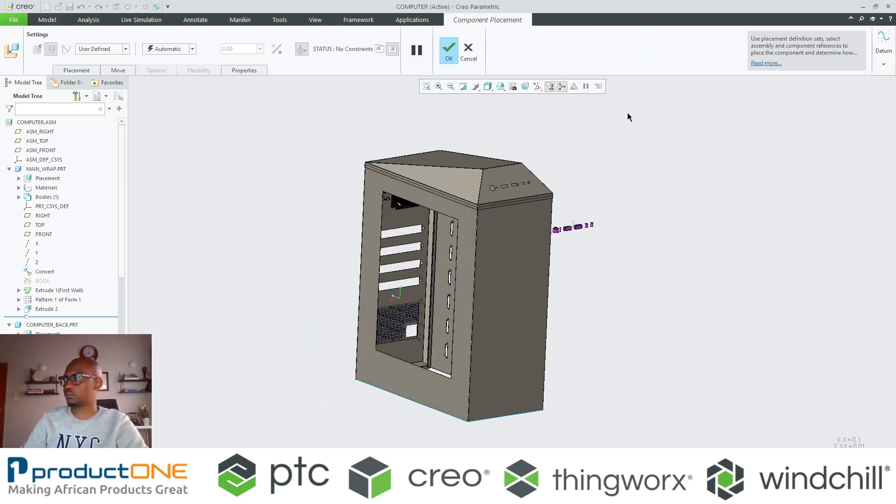
Constrain the lights component's large round button coincident with the large round hole in the case top's sloped face.
left_click(597, 213)
scroll(575, 213, "down", 8)
left_click(601, 228)
scroll(621, 295, "up", 5)
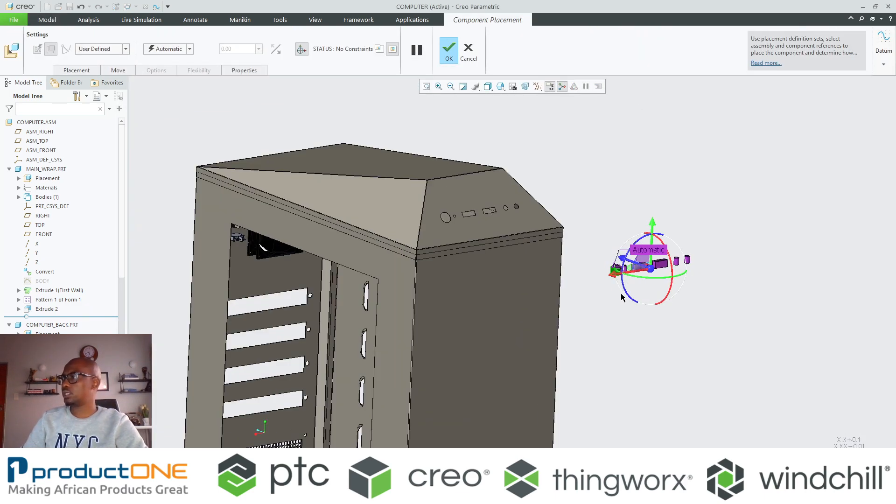
scroll(462, 203, "down", 8)
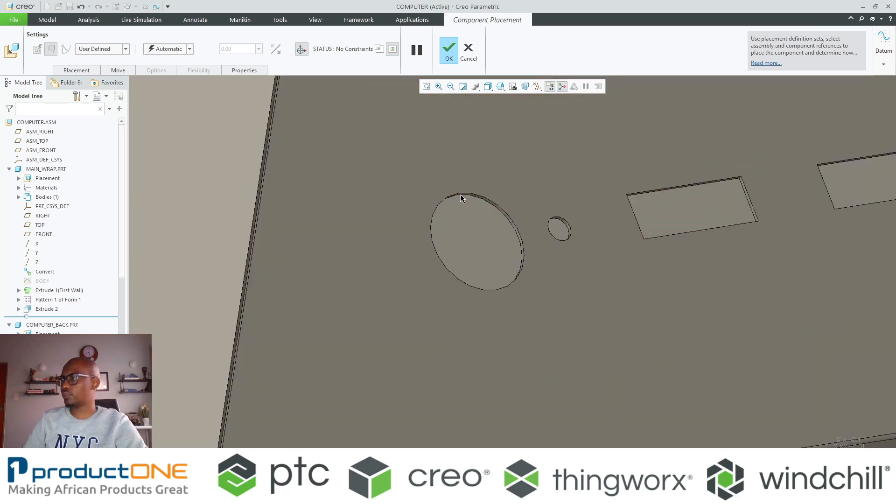
left_click(466, 198)
scroll(466, 198, "up", 8)
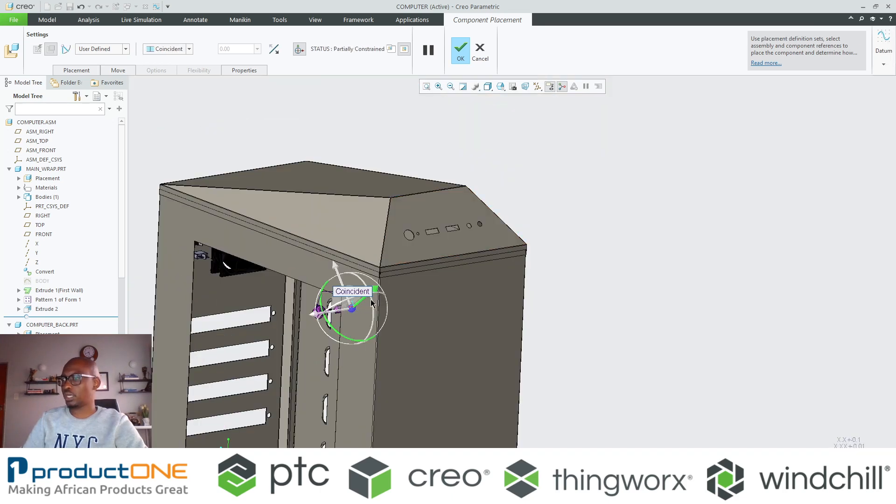
Orient the lights component by matching its small cylinder to the small round hole beside the large one.
scroll(334, 328, "down", 8)
left_click(324, 271)
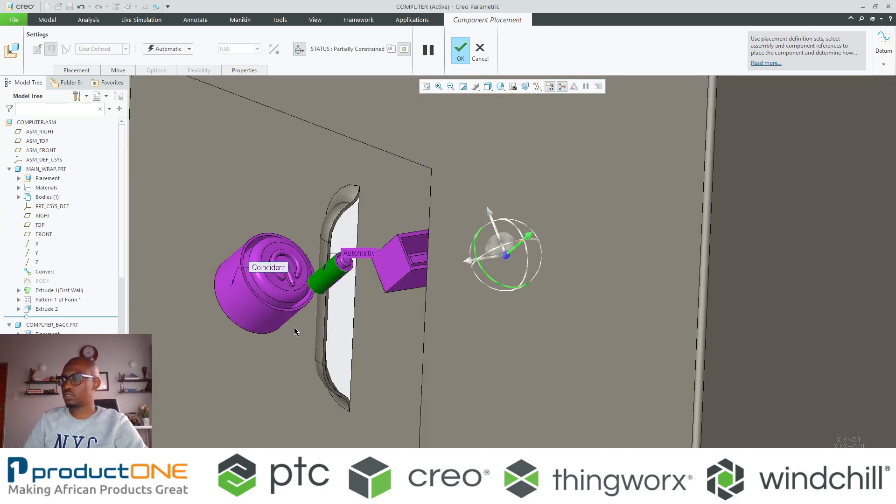
scroll(294, 332, "up", 5)
scroll(489, 154, "down", 8)
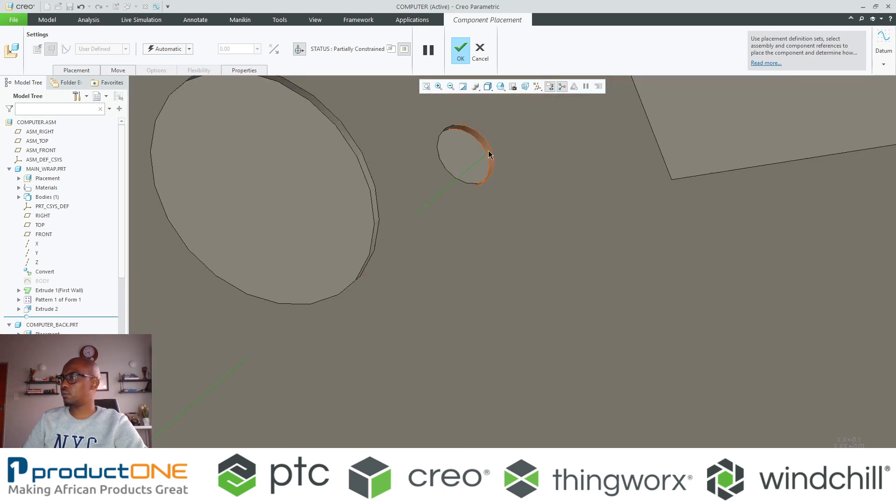
left_click(487, 154)
scroll(487, 154, "up", 6)
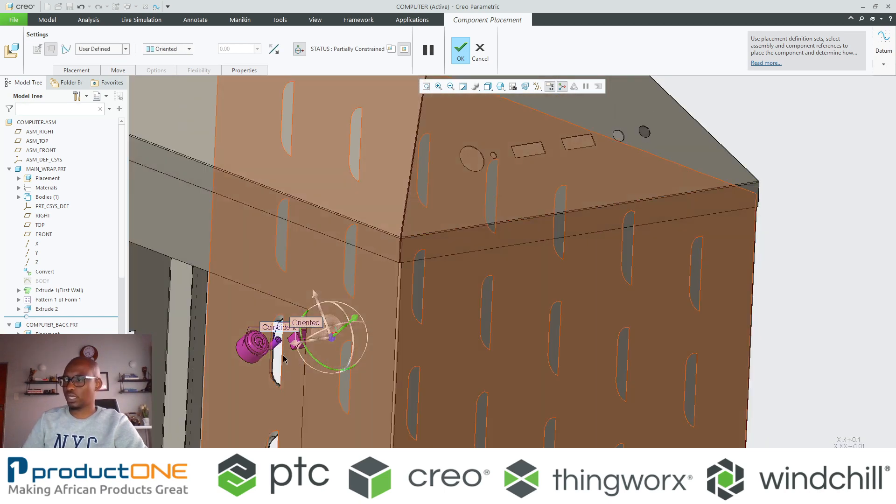
Make the lights component's front face coincident with the case top's sloped face instead of at a distance, and accept the placement.
scroll(336, 324, "down", 4)
scroll(336, 323, "down", 3)
left_click(327, 304)
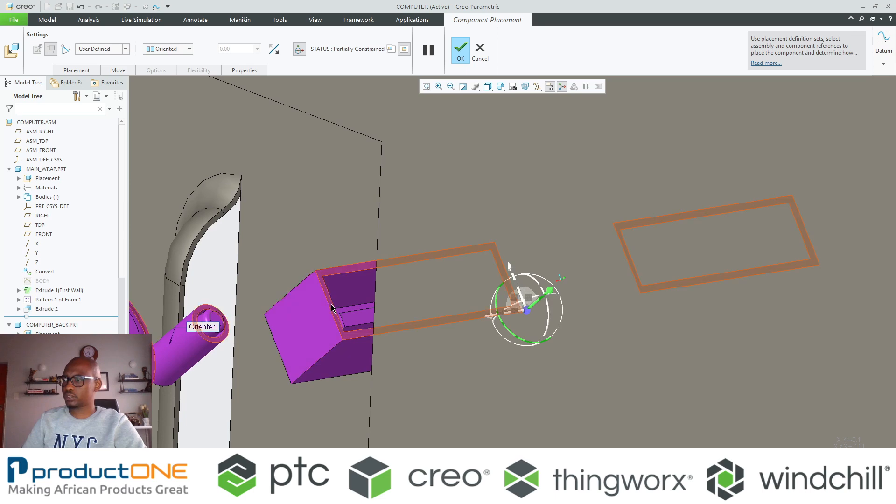
scroll(327, 305, "up", 3)
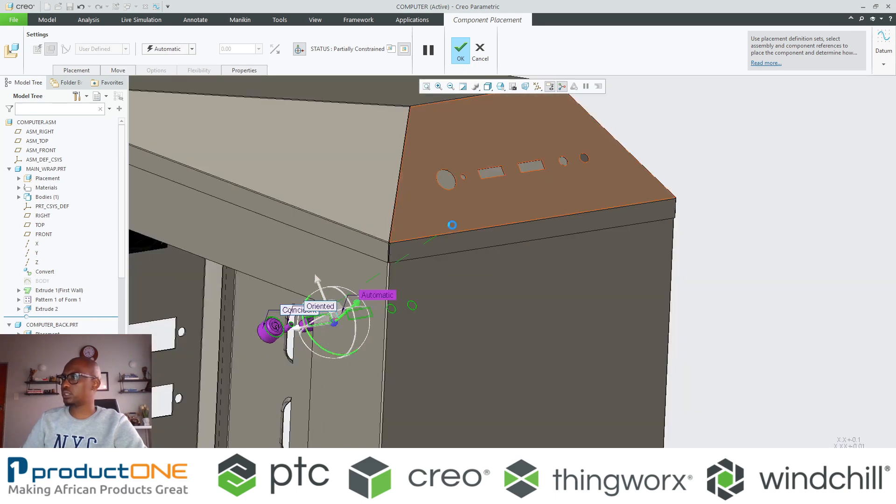
left_click(450, 225)
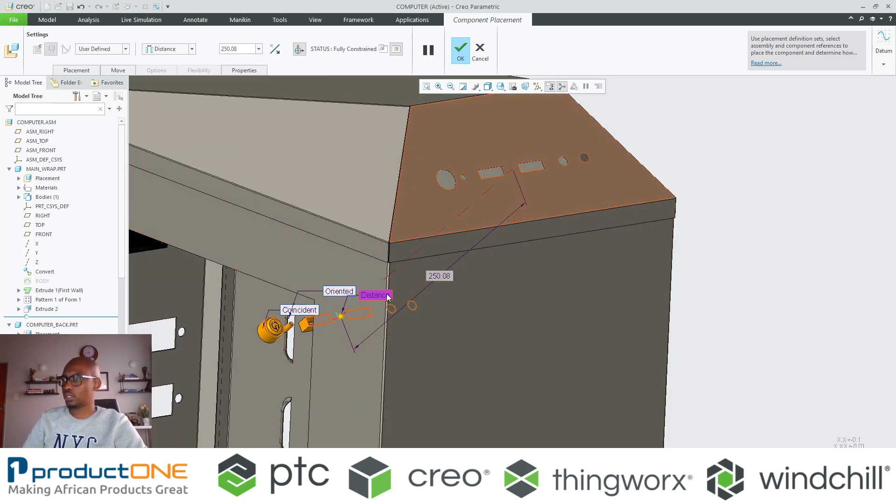
right_click(388, 297)
left_click(421, 354)
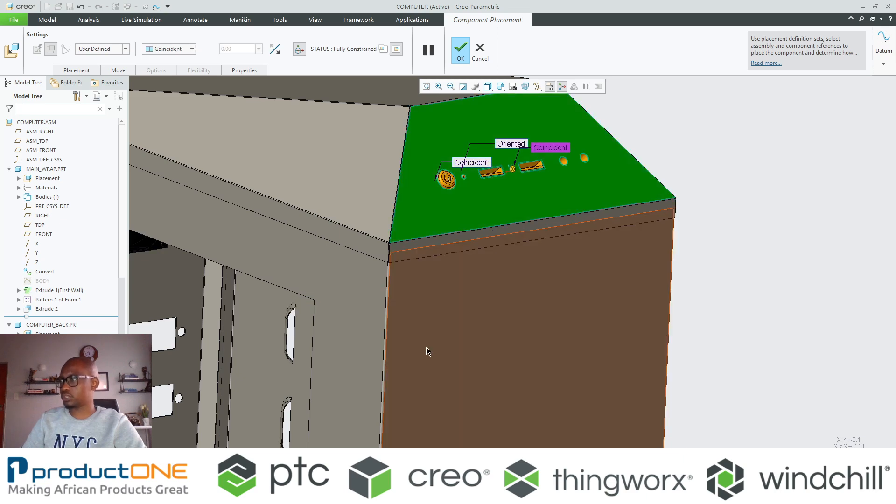
middle_click(446, 335)
scroll(630, 222, "up", 5)
mouse_move(630, 222)
middle_mouse_down()
mouse_move(596, 222)
mouse_move(628, 205)
mouse_move(541, 230)
mouse_move(581, 232)
middle_mouse_up()
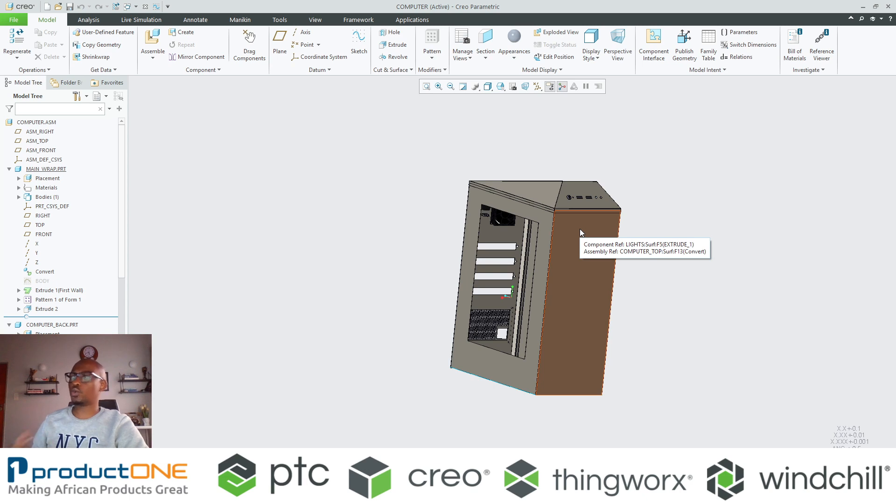
Activate the main wrap and start an extrude sketch on its narrow front wall, viewed square to the sketch plane.
left_click(580, 231)
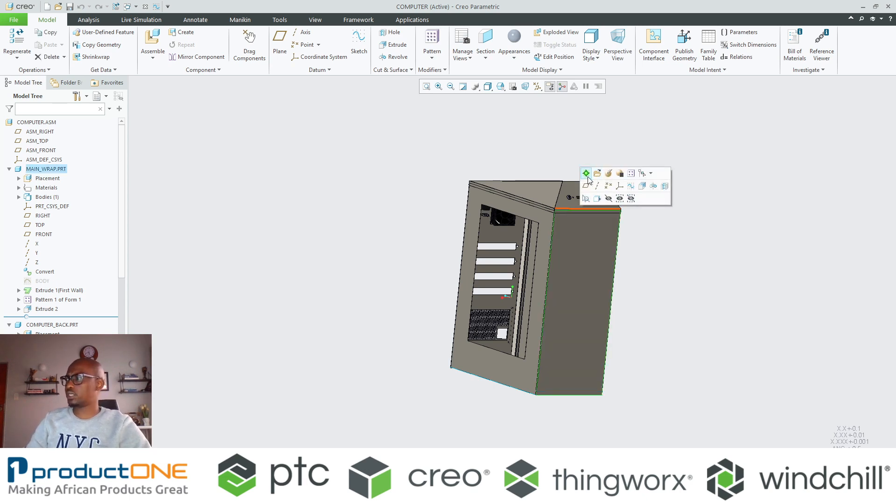
left_click(587, 174)
mouse_move(622, 294)
middle_mouse_down()
mouse_move(588, 267)
mouse_move(584, 276)
middle_mouse_up()
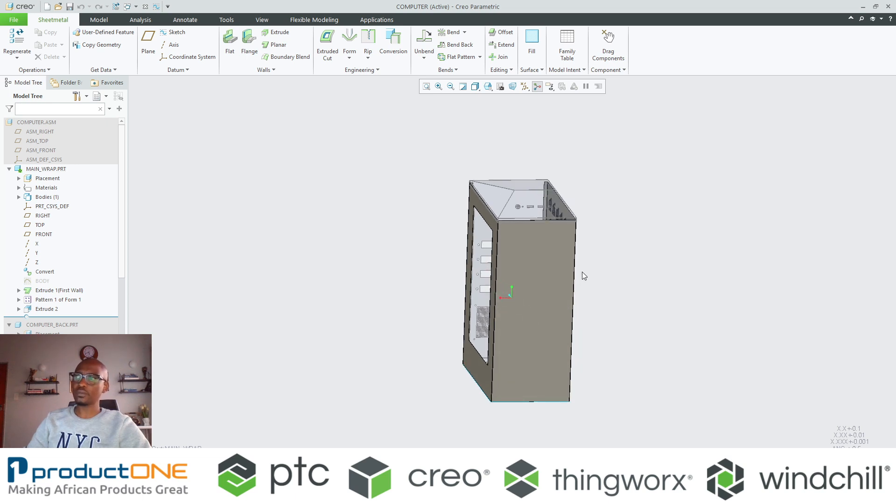
left_click(545, 274)
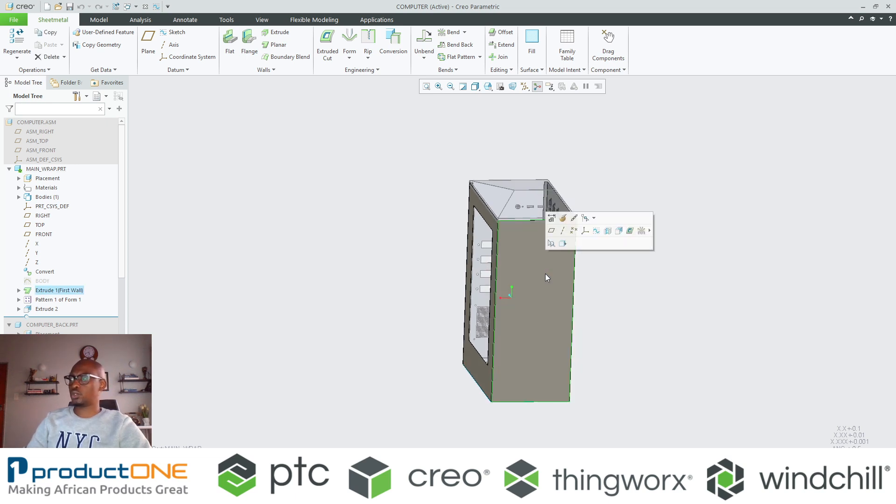
left_click(619, 232)
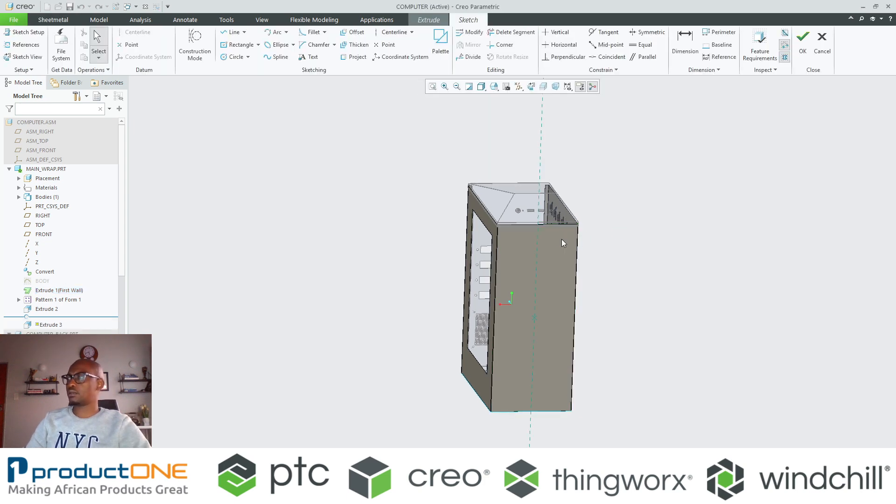
left_click(532, 87)
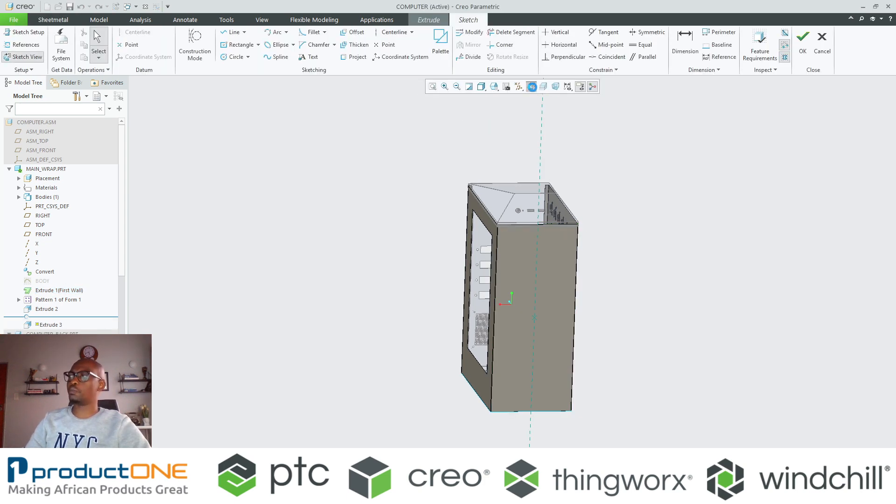
Sketch a centre rectangle about 170 long on the centreline, between the rear slots and the fan, and accept the sketch.
right_click(582, 163)
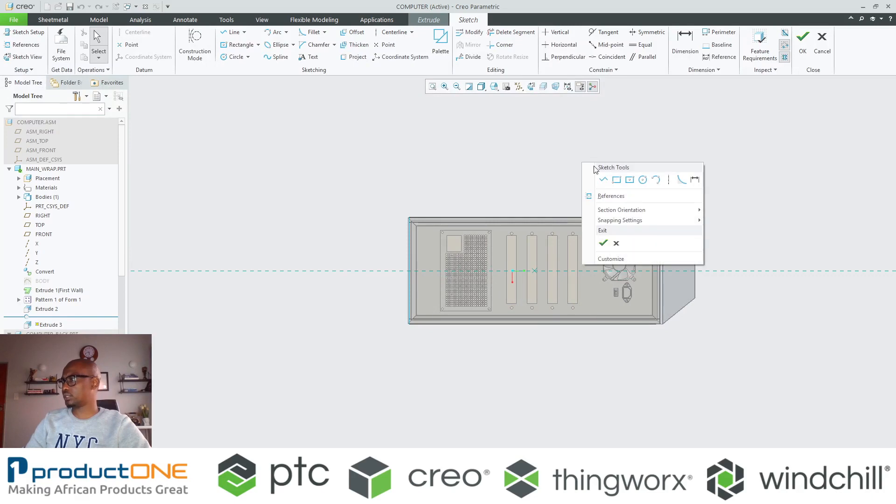
left_click(633, 182)
scroll(588, 277, "up", 2)
scroll(588, 277, "up", 1)
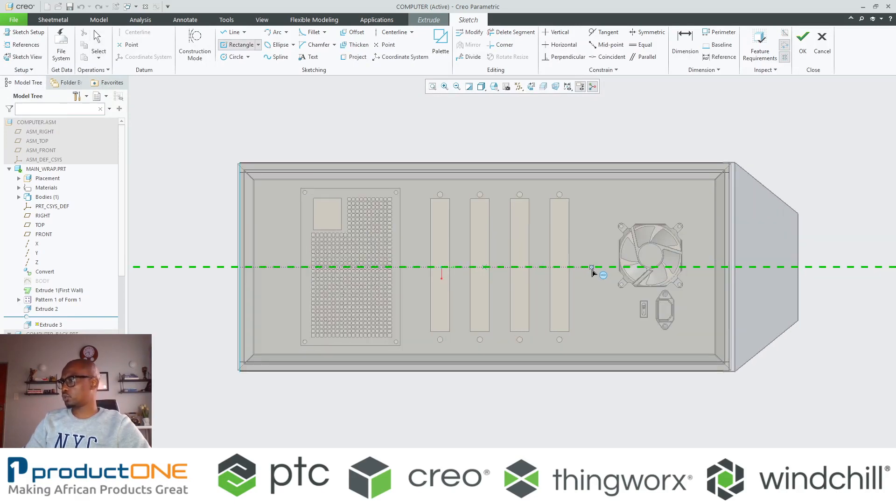
left_click(591, 267)
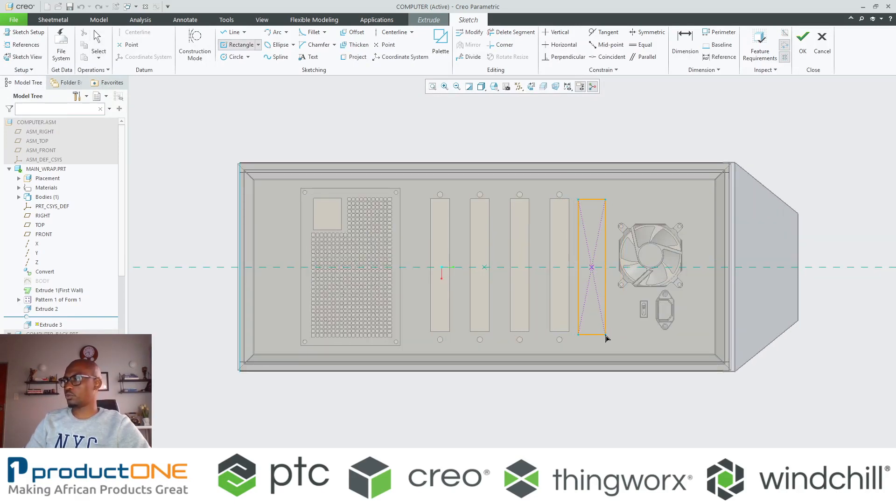
left_click(606, 334)
middle_click(624, 126)
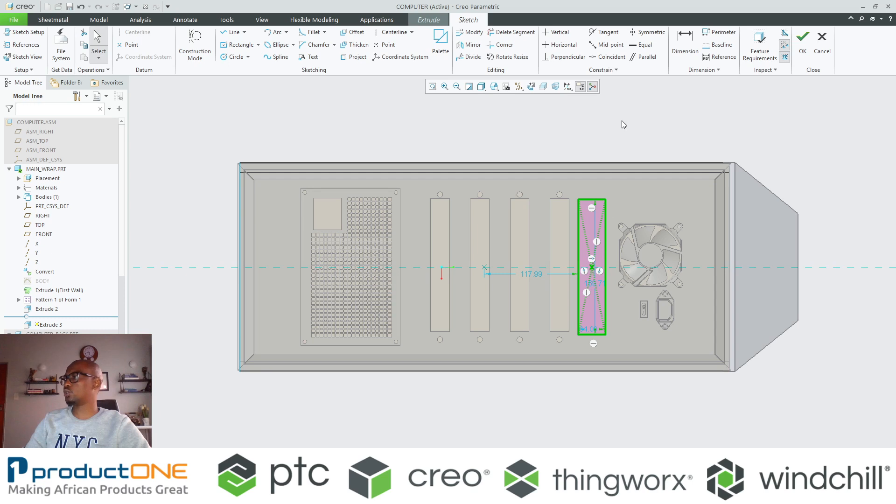
left_click(803, 45)
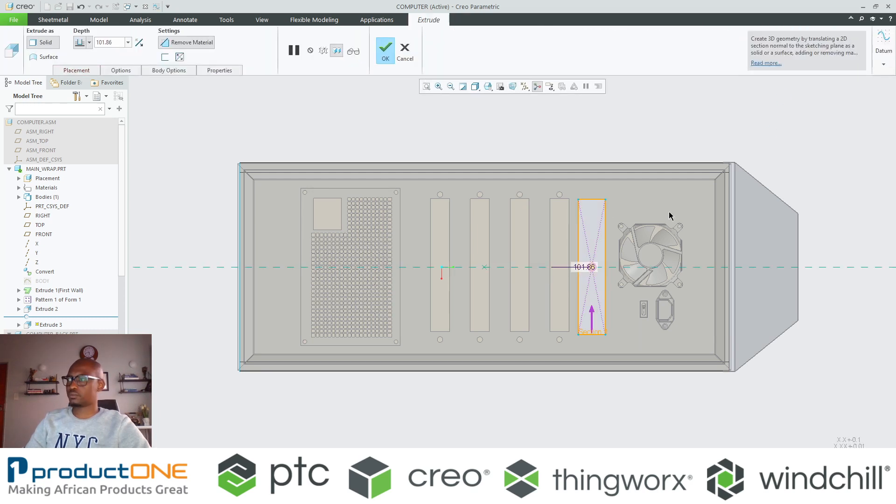
Reopen the extrude's section, delete the rectangle's long side nearest the rear slots to leave an open profile, and accept the sketch.
right_click(654, 212)
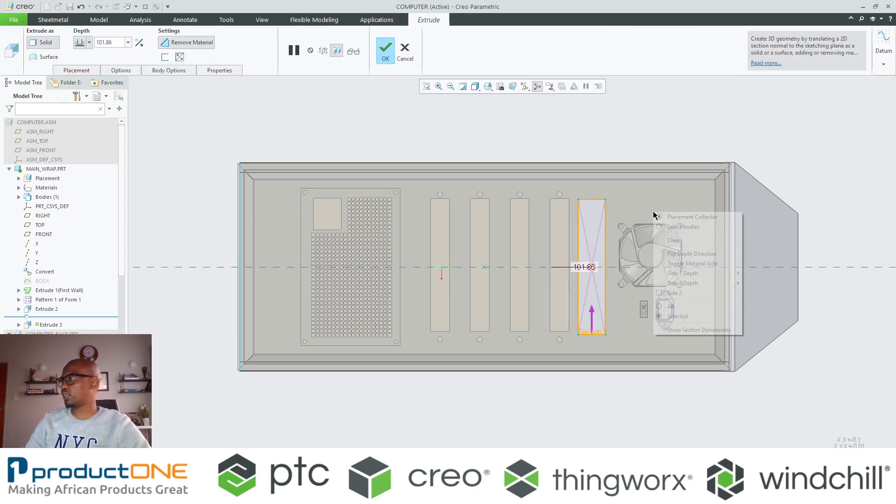
left_click(659, 195)
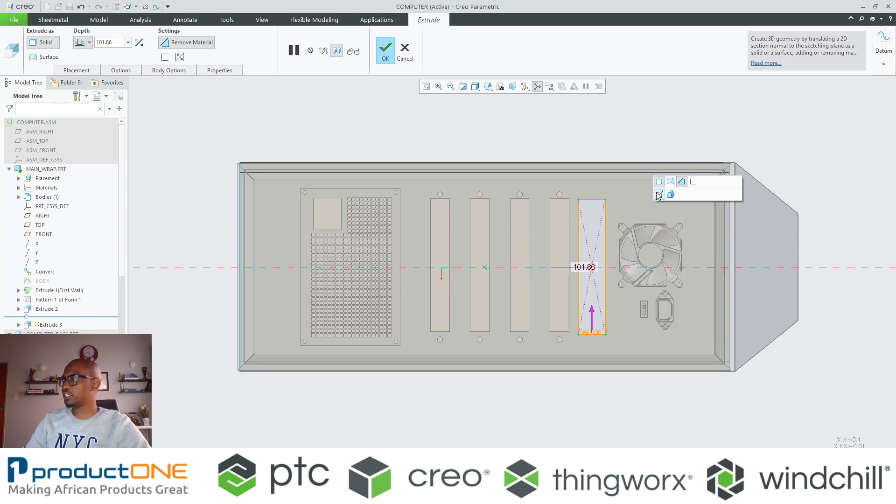
left_click(579, 227)
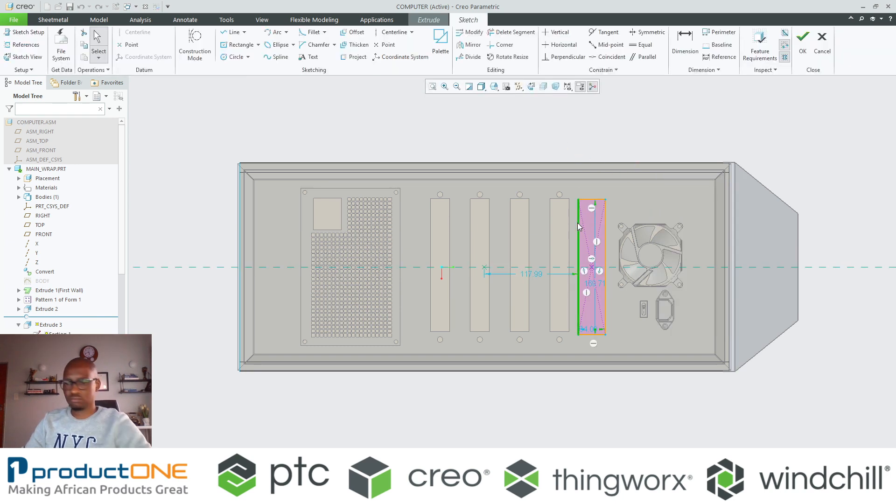
key("Delete")
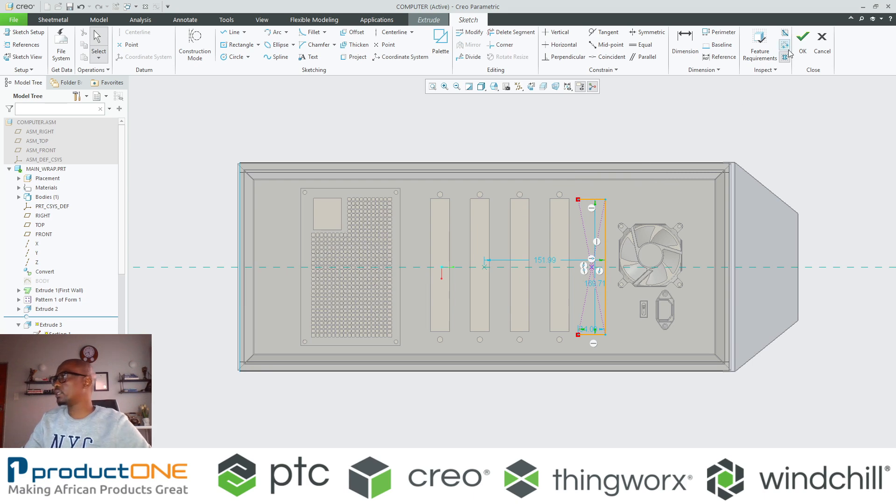
left_click(802, 45)
Thicken the open profile by 2.28 as a material-removing extrude with depth 101.86, and complete the feature.
middle_click_drag(658, 182, 547, 119)
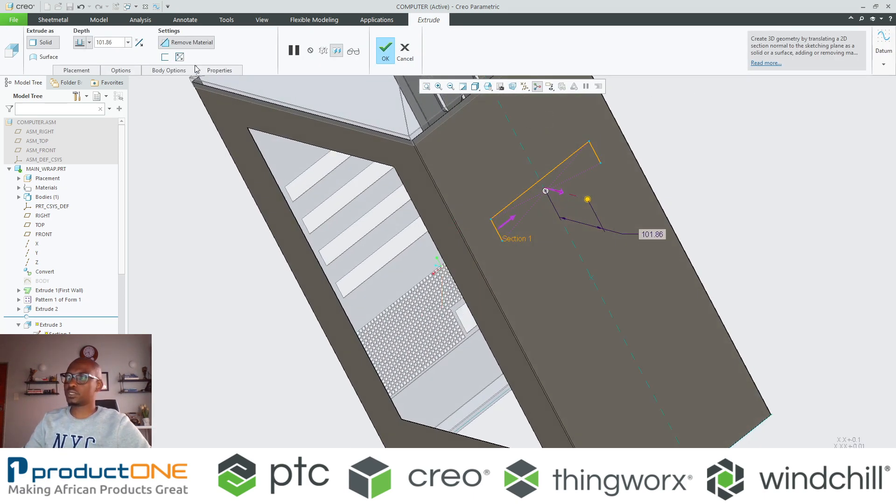
left_click(165, 56)
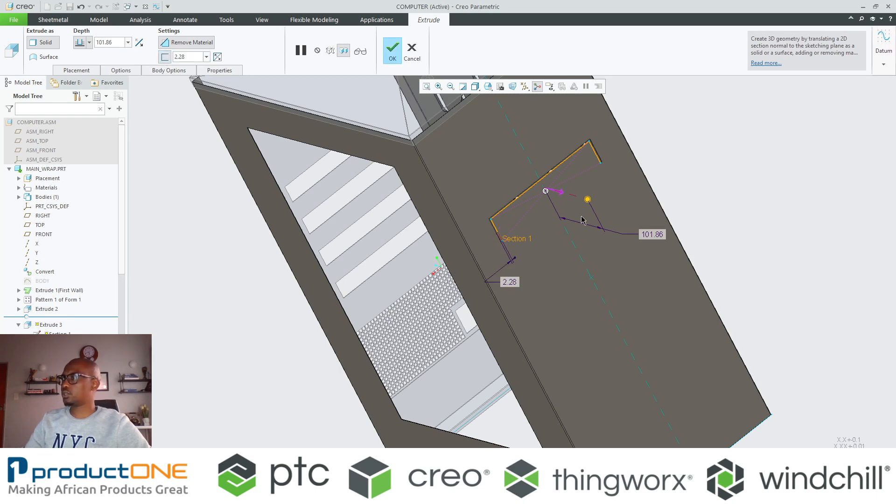
middle_click_drag(583, 219, 586, 204)
middle_click(560, 228)
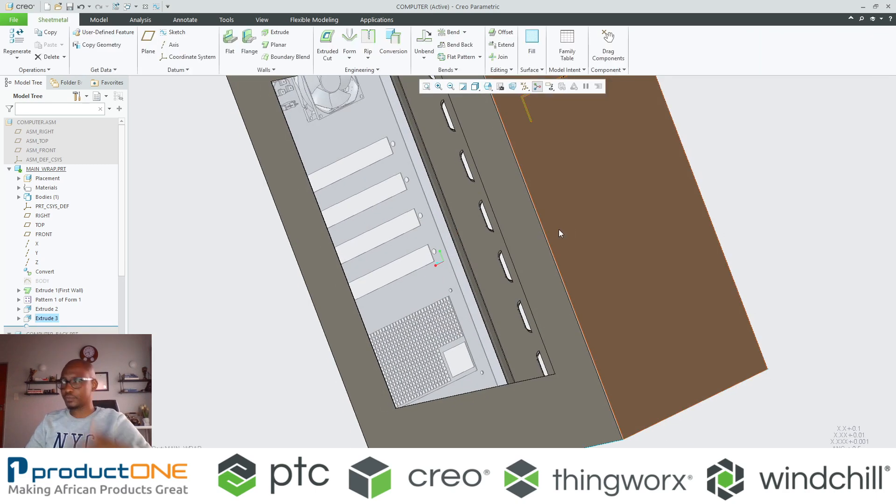
Add a 90-degree bend from the inner long edge of the front-wall slit, with the bend line offset about 28.20 downwards, and complete it.
scroll(563, 266, "down", 5)
mouse_move(563, 266)
middle_mouse_down()
mouse_move(524, 270)
mouse_move(580, 274)
mouse_move(547, 214)
mouse_move(602, 266)
middle_mouse_up()
scroll(547, 214, "up", 5)
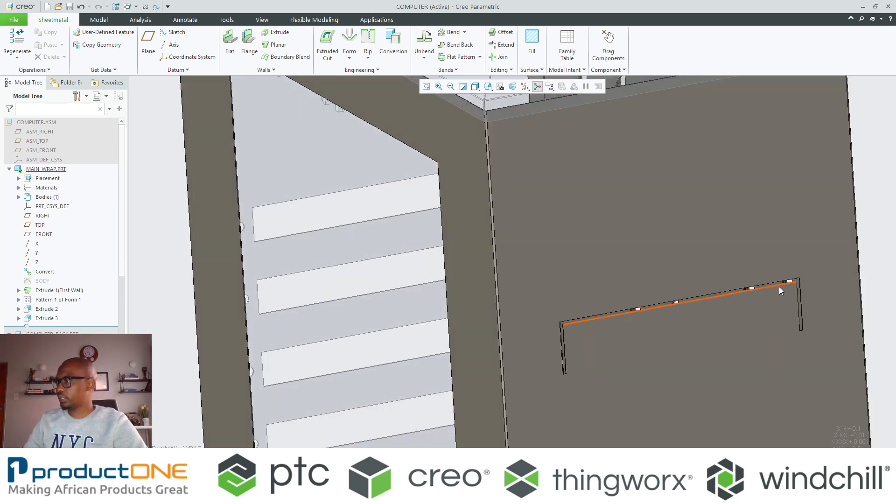
left_click(778, 286)
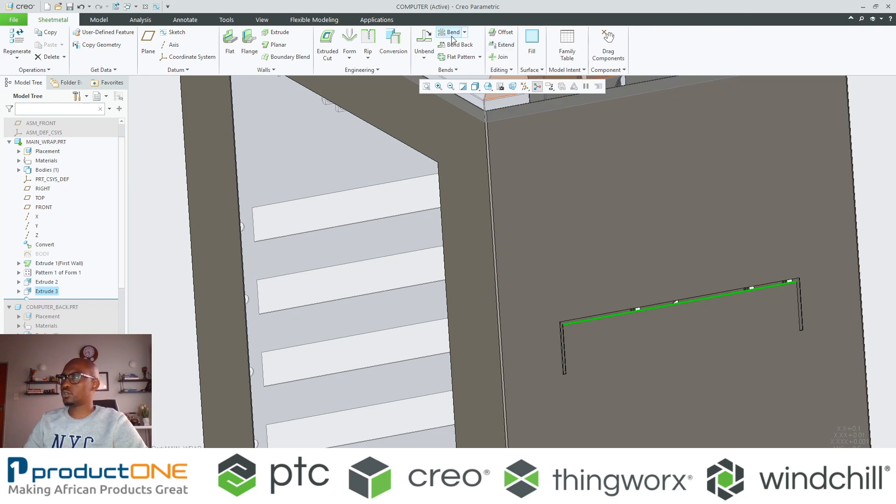
left_click(451, 33)
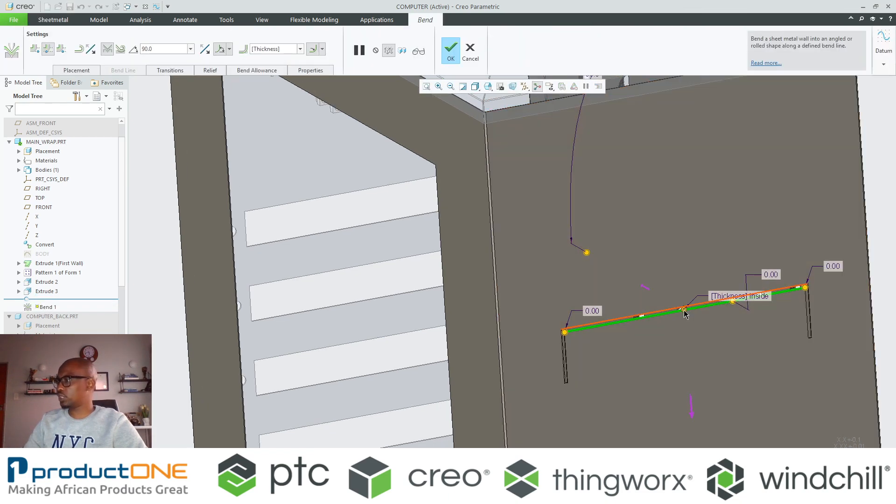
left_click_drag(732, 302, 725, 340)
middle_click(698, 298)
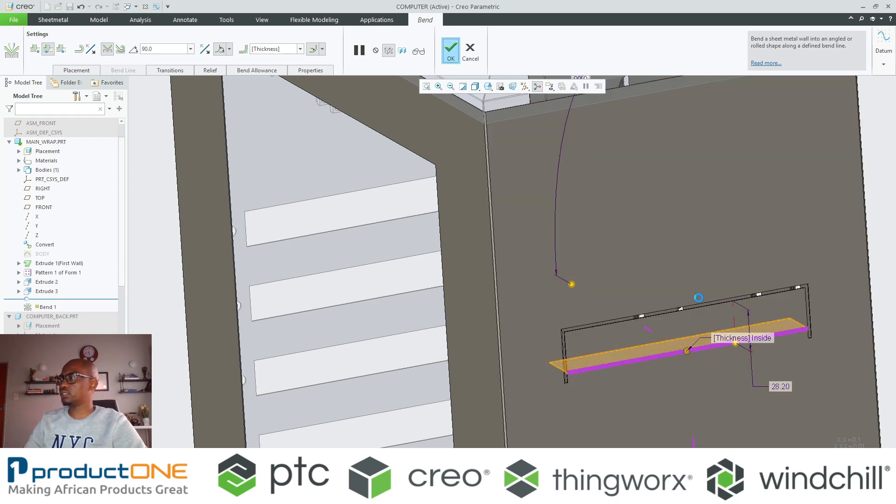
Check the bent front-wall opening and activate the top-level COMPUTER assembly.
scroll(681, 288, "up", 6)
middle_click_drag(681, 287, 635, 275)
left_click(870, 262)
middle_click_drag(546, 268, 653, 270)
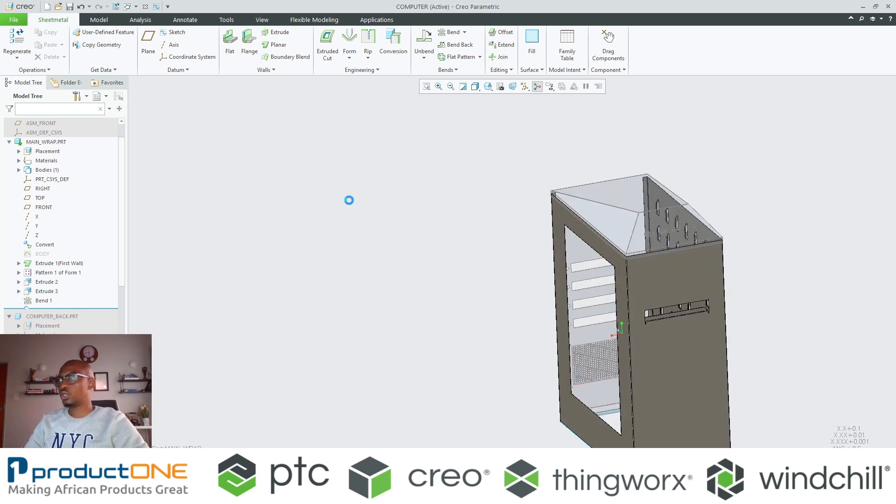
middle_click_drag(536, 252, 399, 192, "shift")
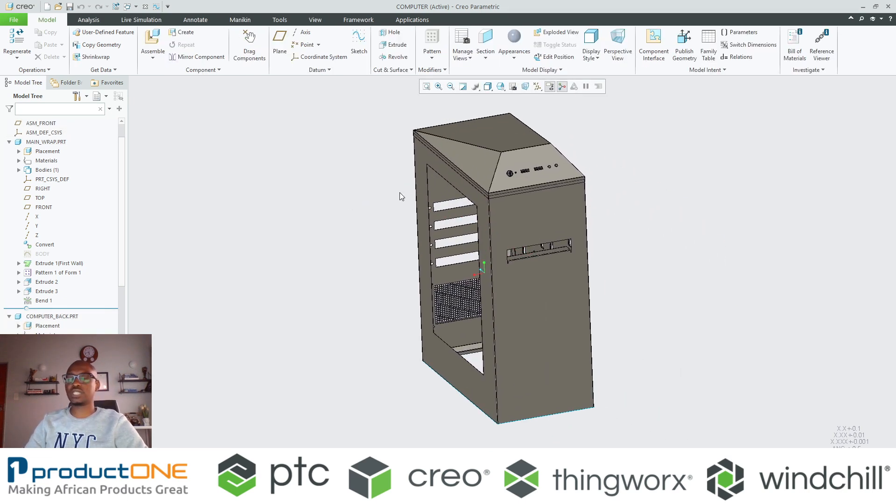